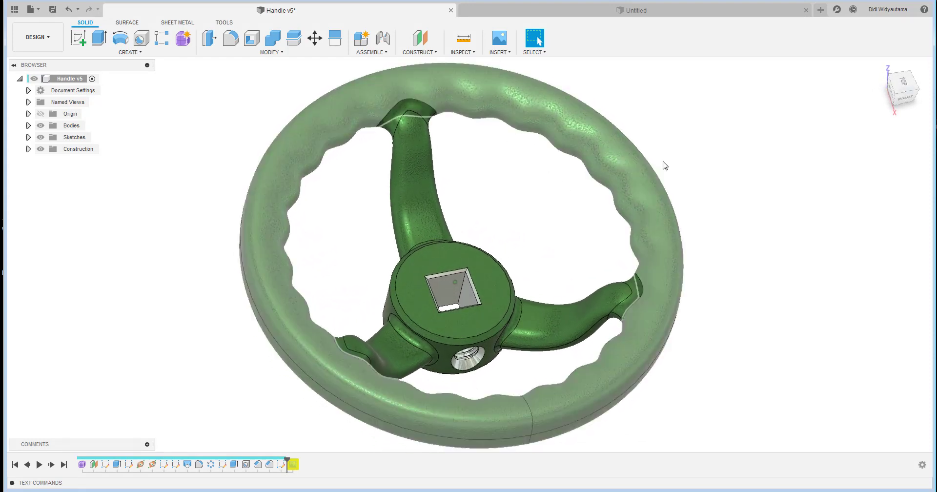
middle_click_drag(761, 161, 739, 146, "shift")
middle_click_drag(692, 177, 244, 100, "shift")
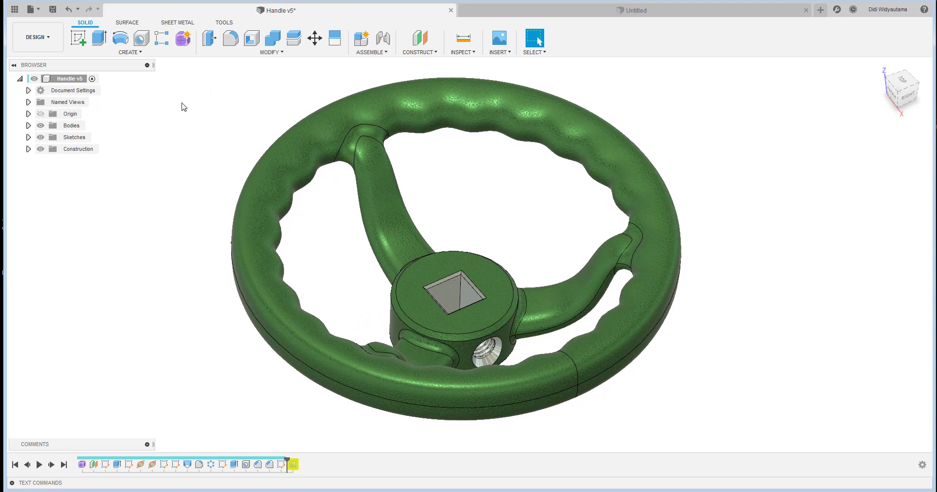
middle_click_drag(184, 82, 180, 87, "shift")
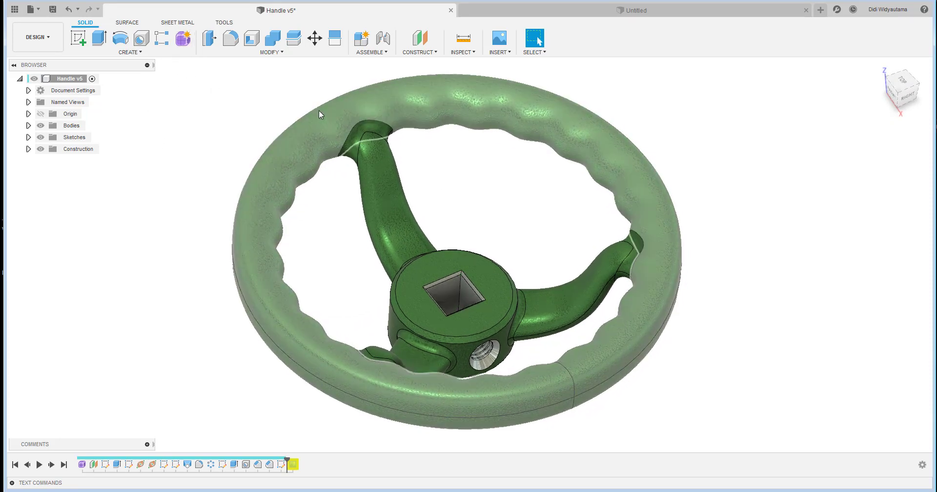
Step: In the untitled design, start a form and draw a torus about 120 mm in diameter on the horizontal plane, centred on the origin
left_click(731, 16)
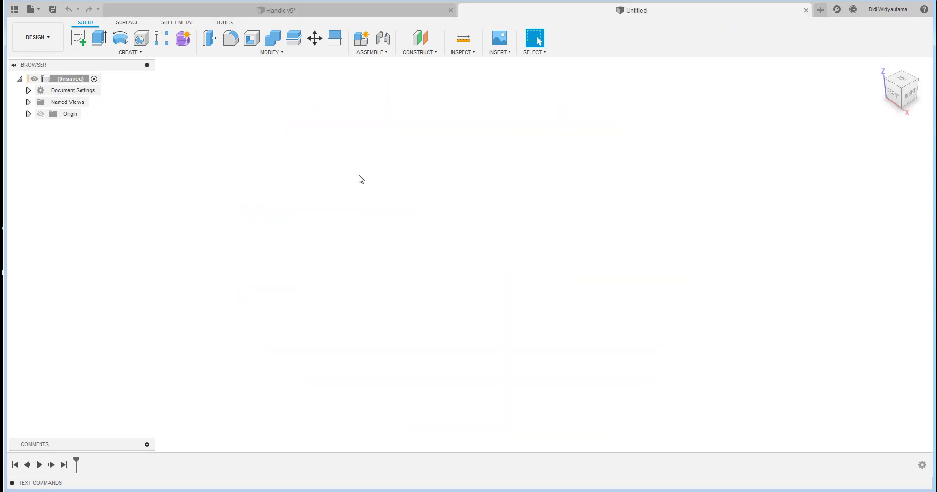
left_click(185, 42)
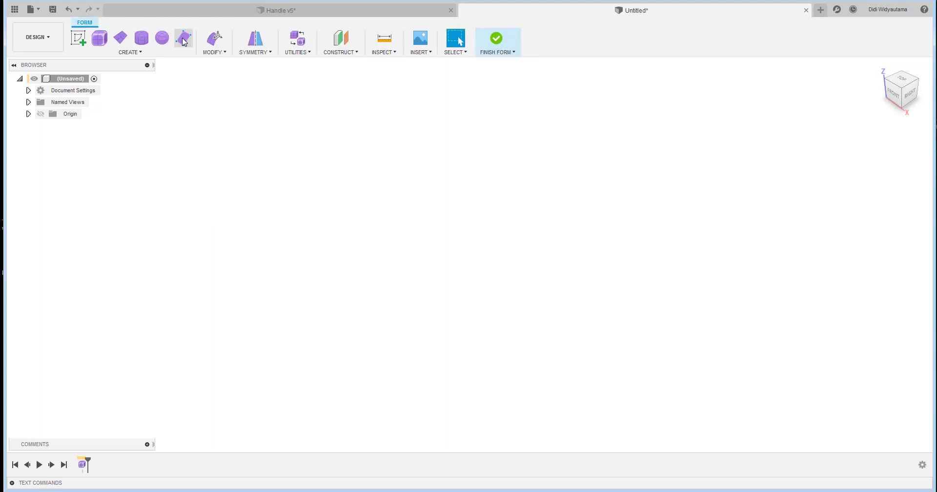
left_click(139, 53)
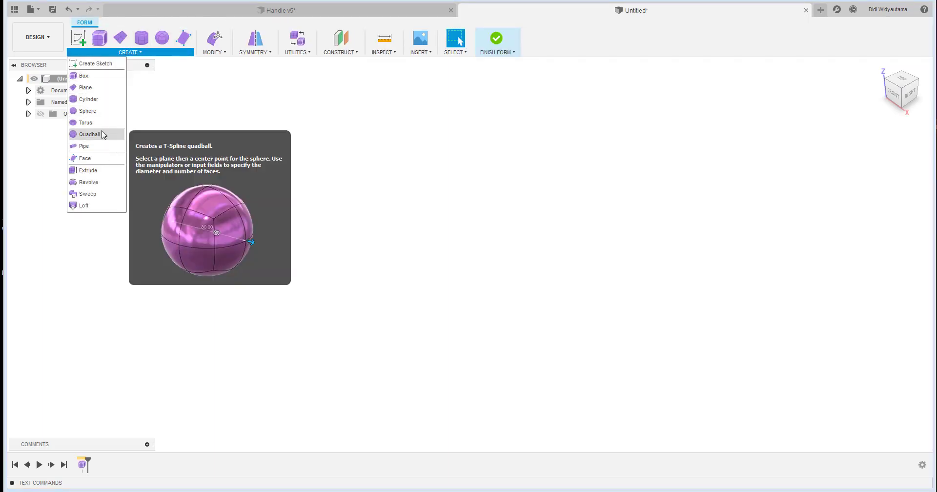
left_click(88, 123)
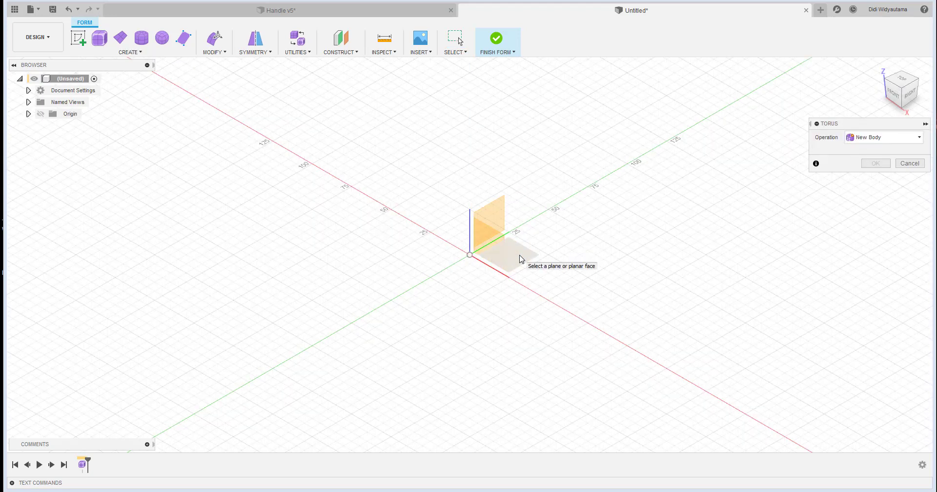
left_click(520, 260)
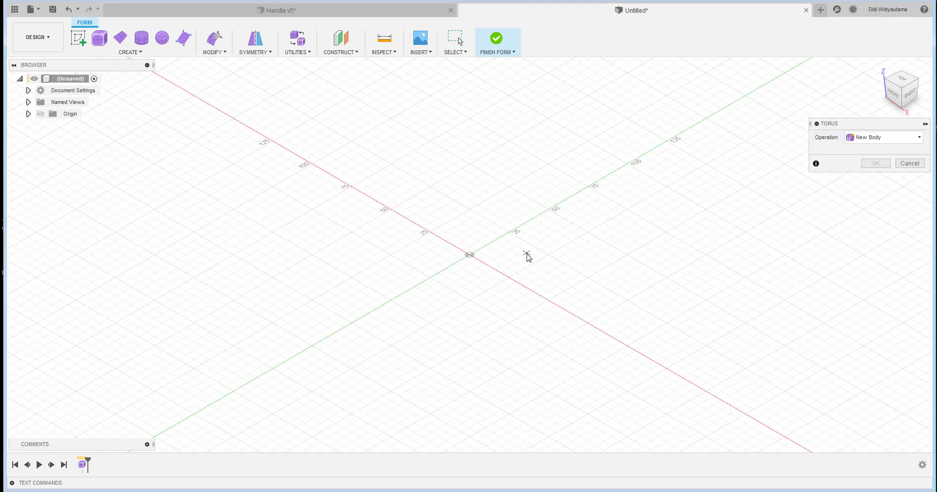
left_click(469, 256)
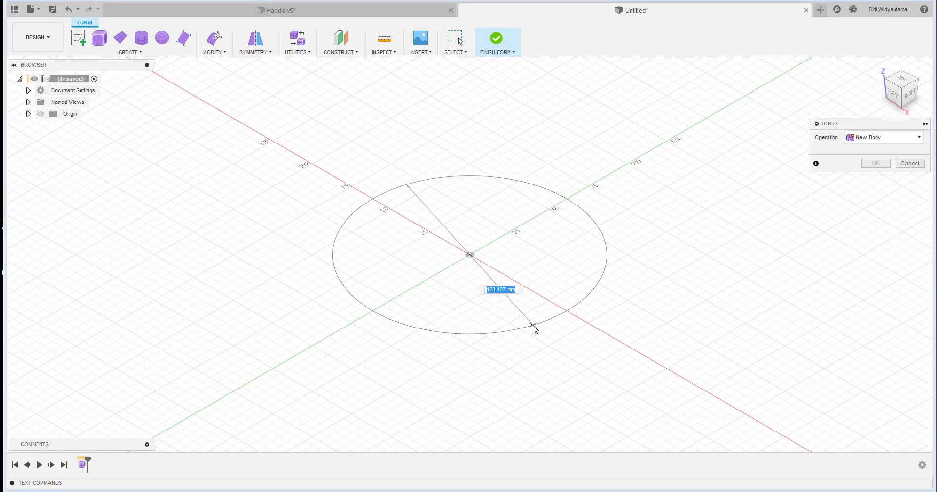
left_click(533, 324)
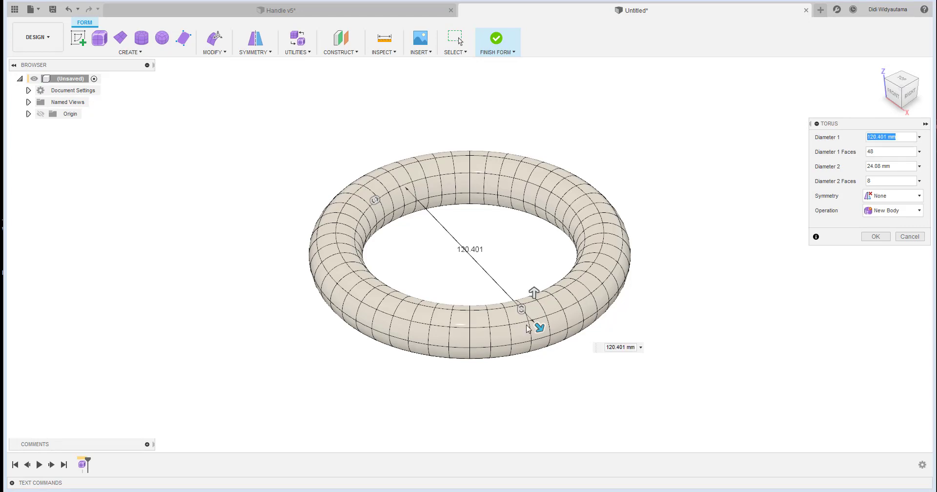
Step: Set the torus ring's Diameter 1 to 100 mm with 48 faces around it
left_click(900, 79)
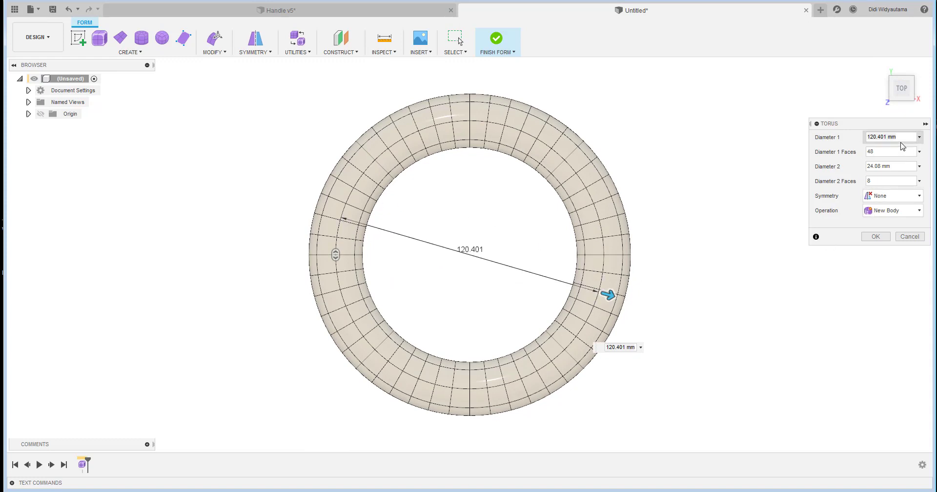
left_click_drag(906, 137, 863, 134)
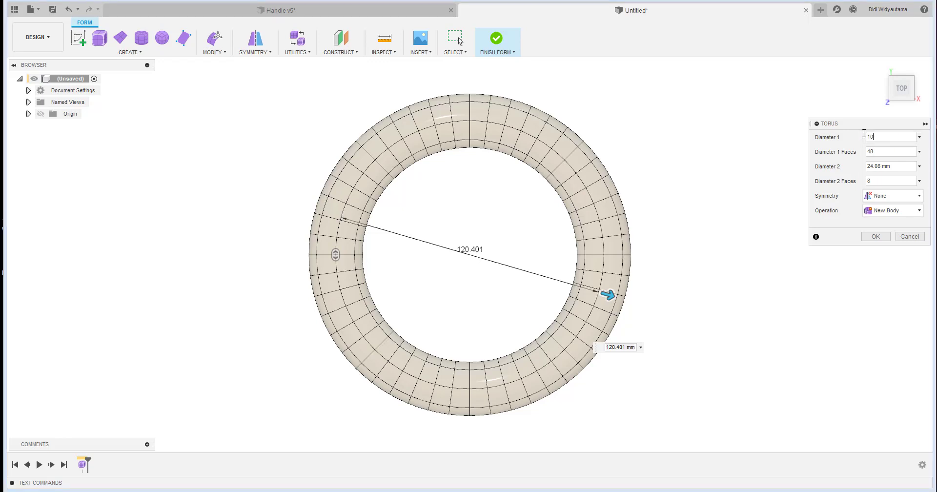
key("Return")
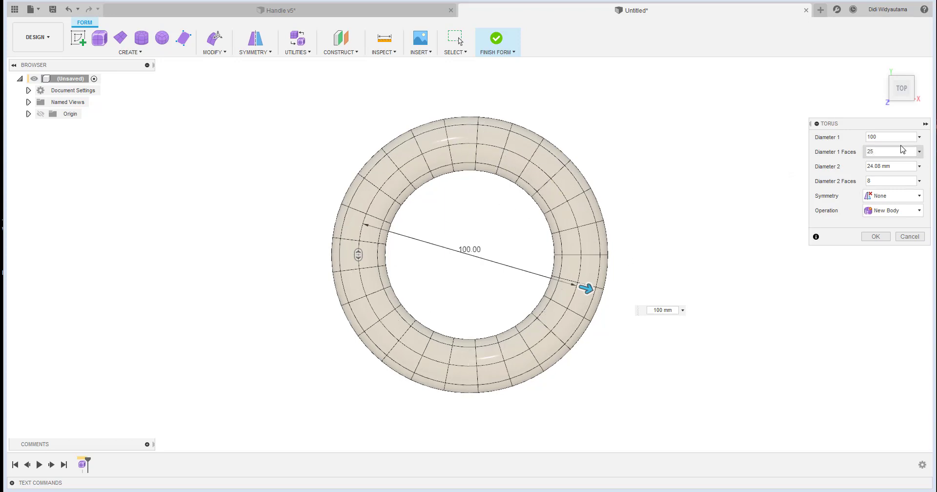
left_click(882, 150)
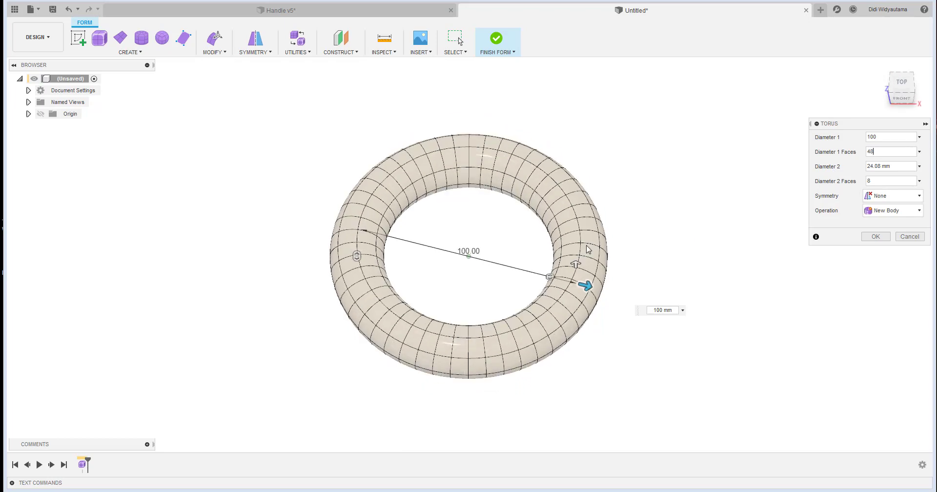
Step: Set the torus tube's Diameter 2 to 12 mm with 8 faces and create the torus as a new body
left_click_drag(910, 165, 810, 178)
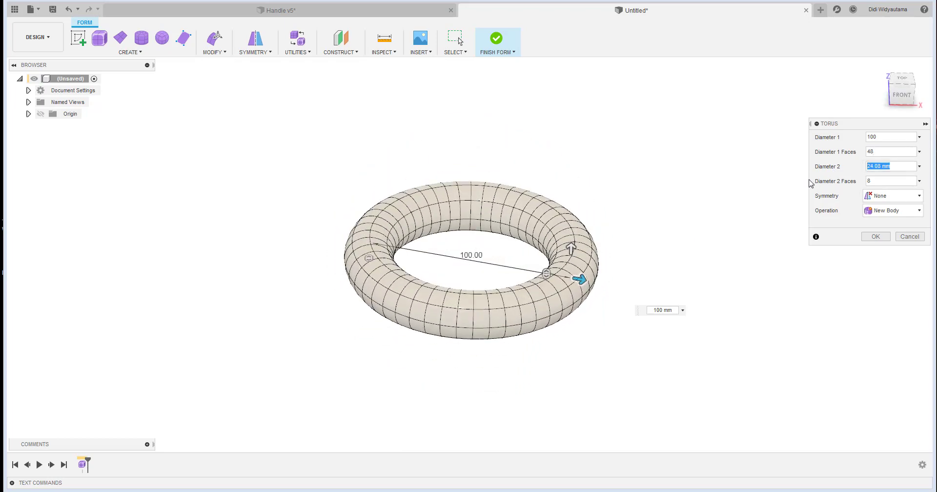
type("10")
middle_click_drag(593, 209, 610, 225, "shift")
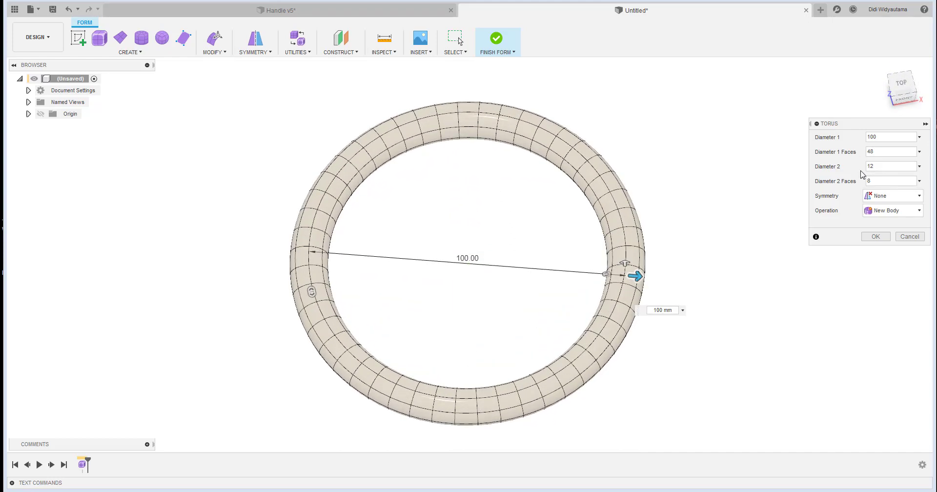
left_click(884, 181)
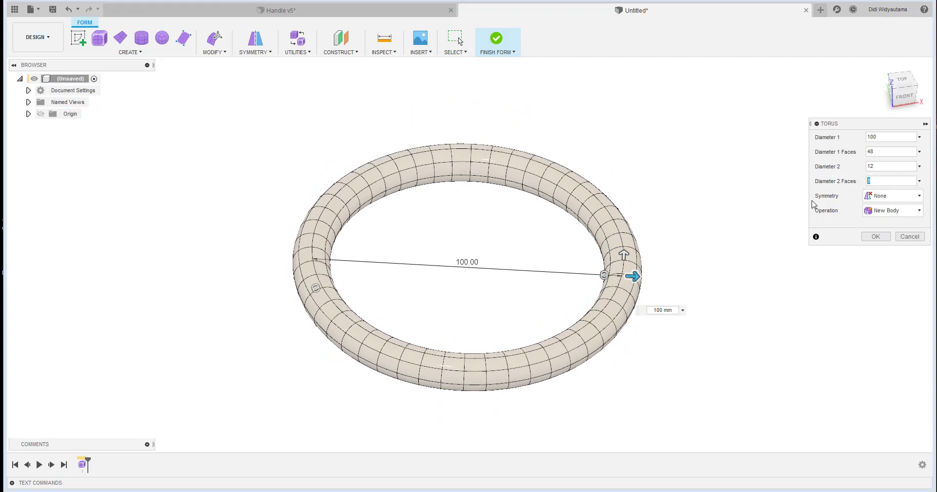
type("4")
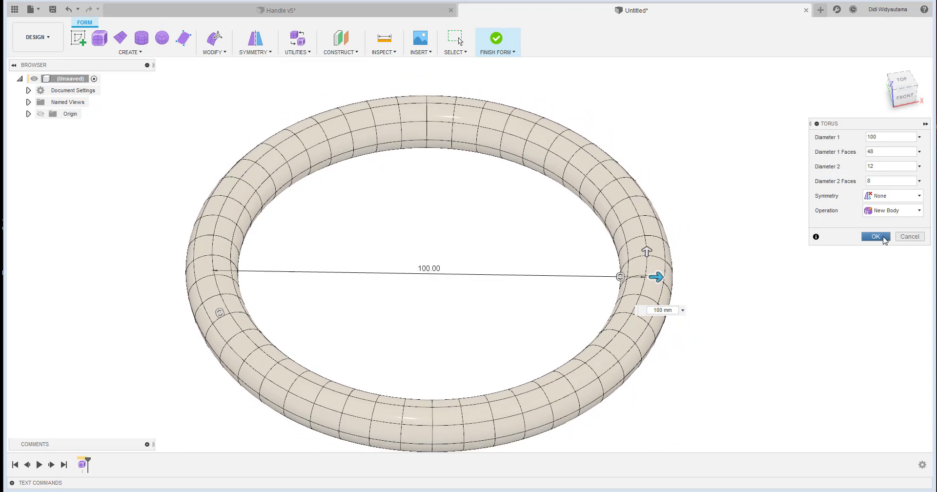
left_click(875, 236)
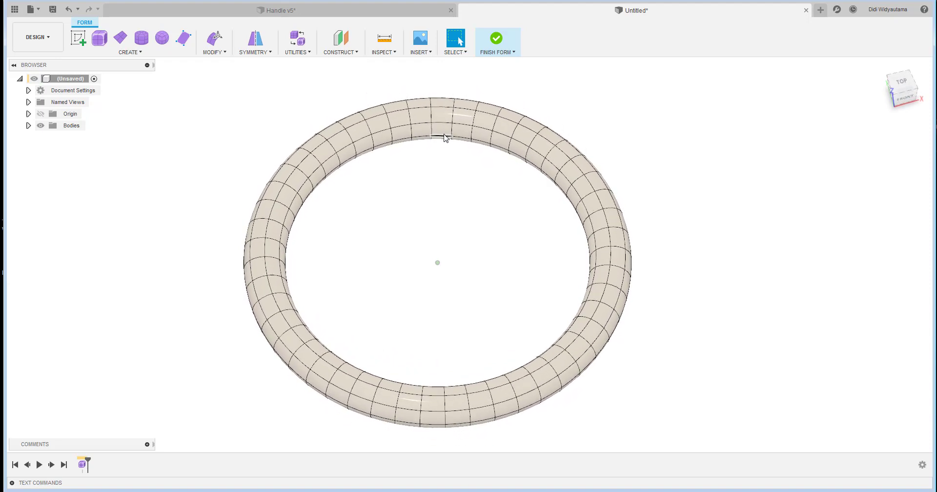
left_click(321, 15)
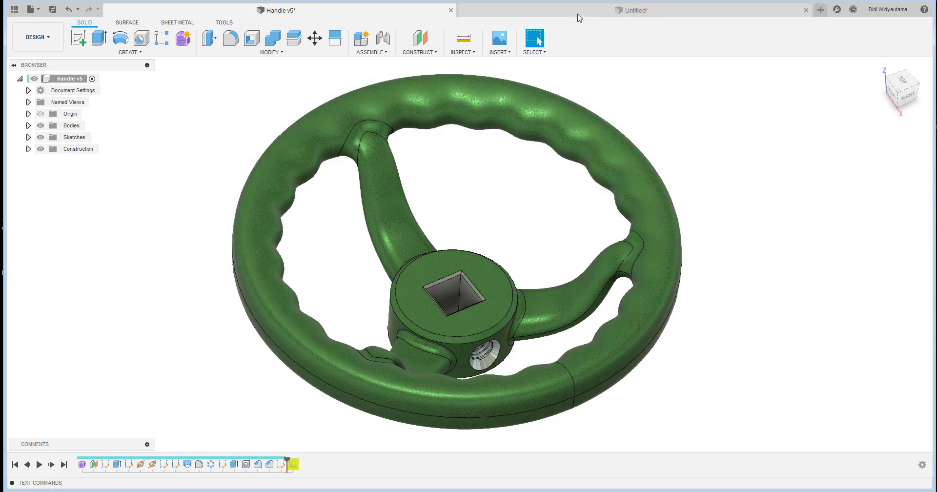
left_click(498, 12)
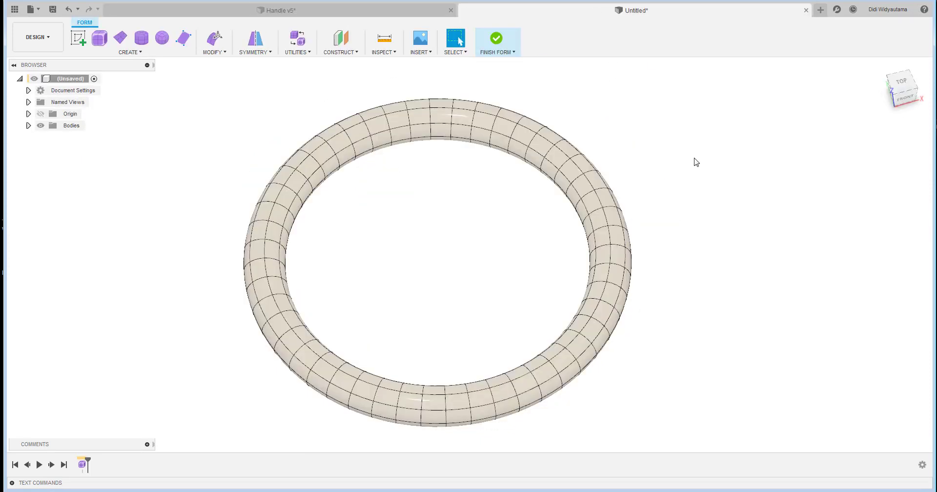
scroll(452, 146, "up", 4)
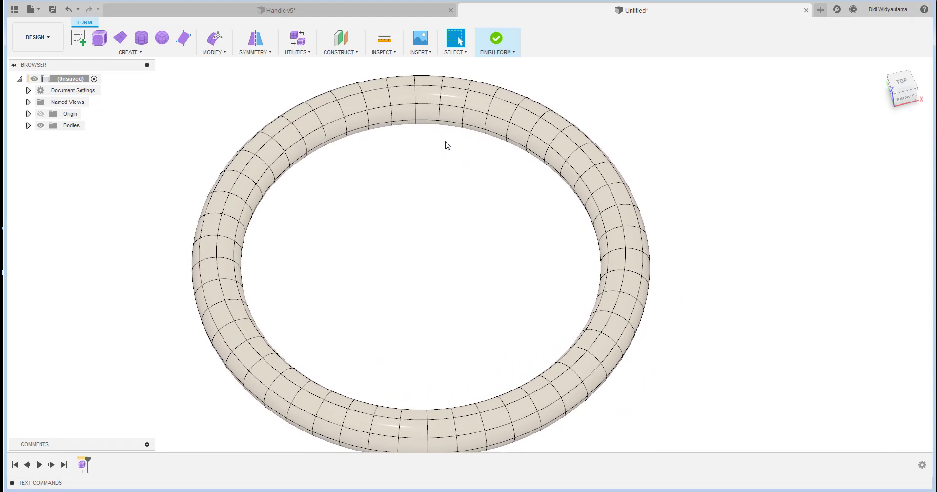
scroll(446, 145, "up", 3)
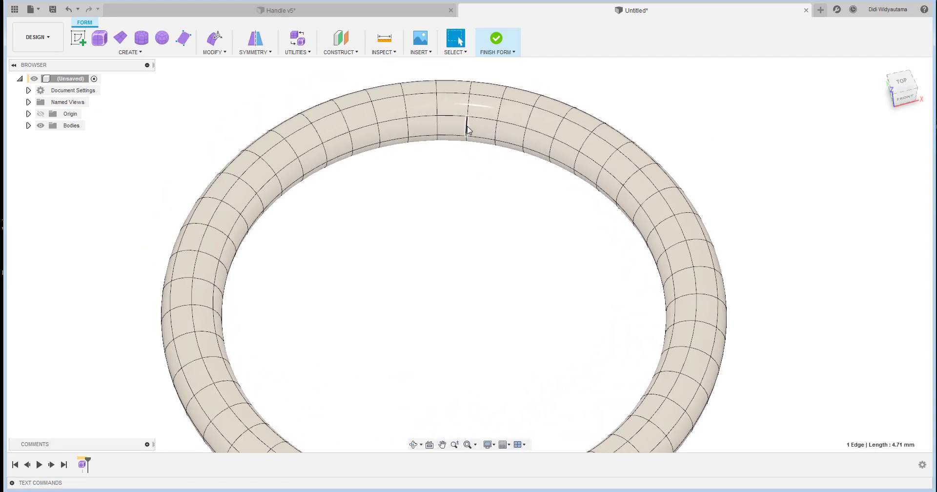
left_click(900, 83)
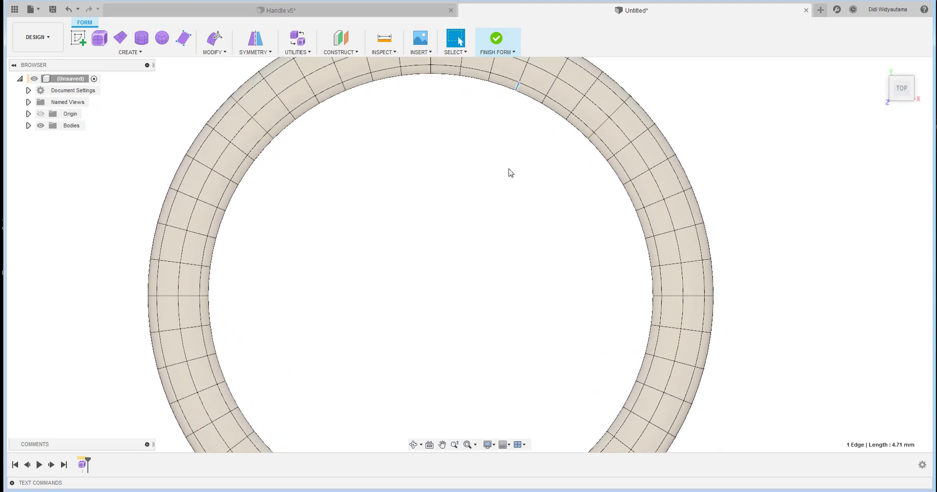
key("Escape")
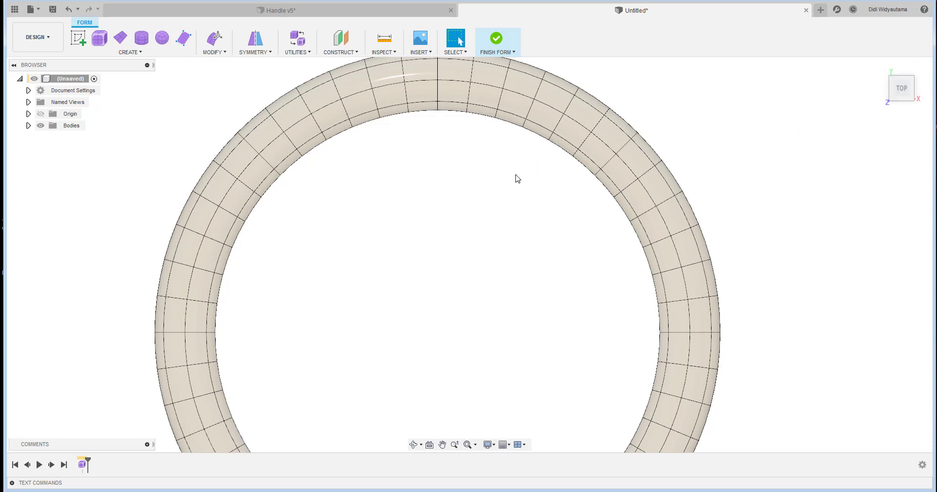
Step: Select the upper inner edge pairs at every second cross-section of the torus, from beside its rear centre line towards the right side
middle_click_drag(457, 168, 452, 204)
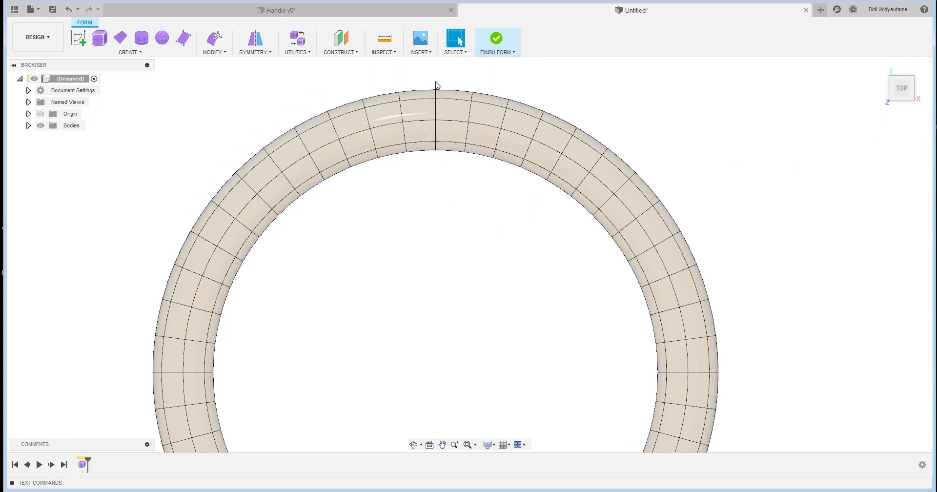
scroll(512, 314, "up", 3)
mouse_move(512, 314)
middle_mouse_down("shift")
mouse_move(526, 320)
mouse_move(527, 308)
middle_mouse_up("shift")
middle_click_drag(532, 358, 526, 343, "shift")
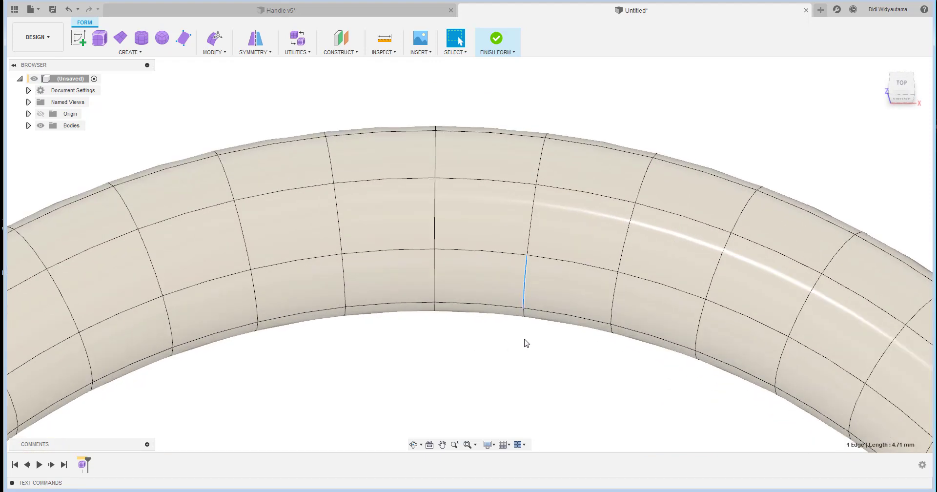
scroll(524, 317, "up", 2)
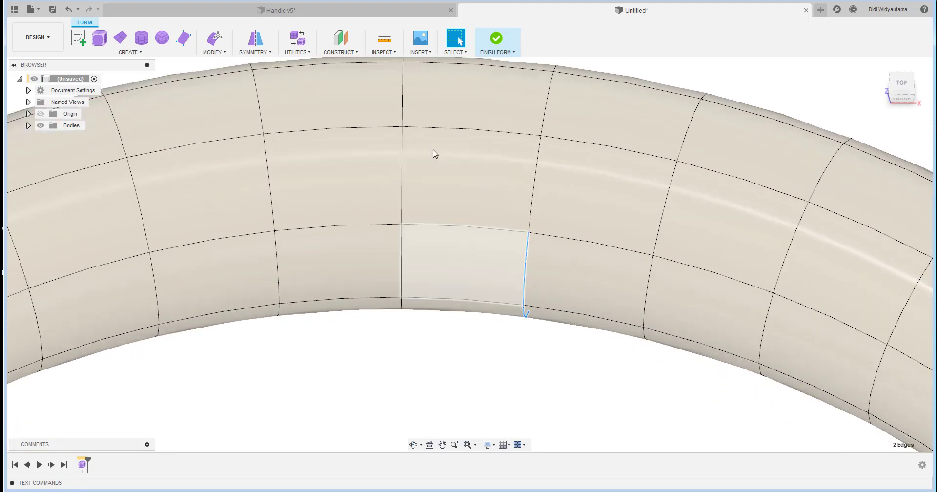
scroll(586, 303, "down", 3)
middle_click_drag(606, 285, 529, 195)
left_click(620, 233, "shift")
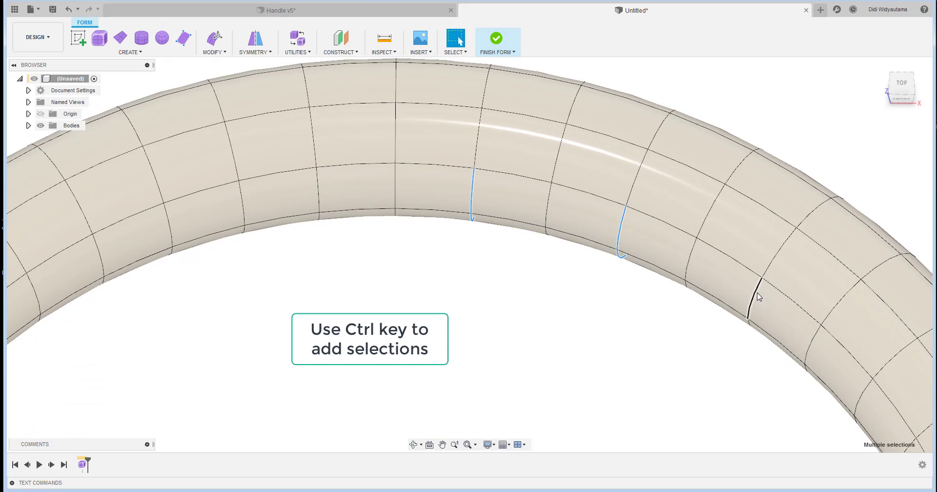
middle_click_drag(690, 347, 537, 322, "shift")
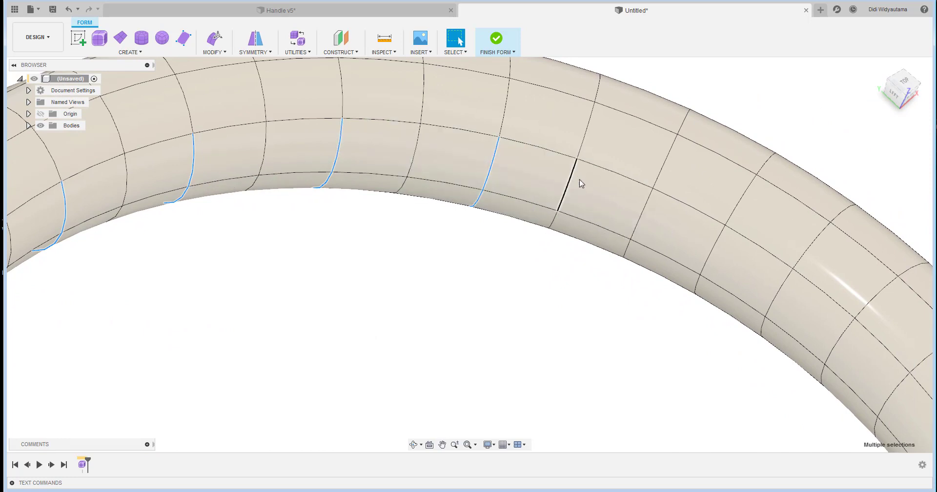
left_click(630, 245, "shift")
left_click(784, 287, "shift")
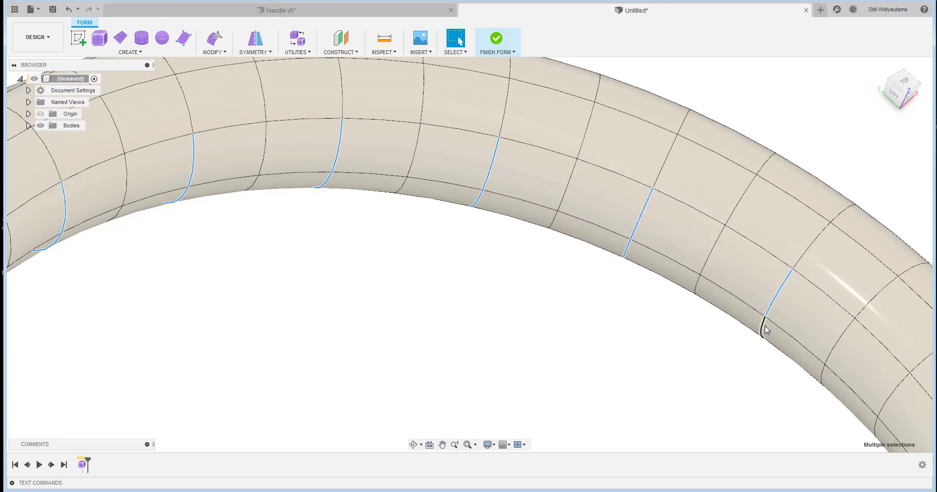
Step: Extend the selection with every second inner edge pair along the torus's right side towards the front
scroll(650, 366, "down", 3)
middle_click_drag(649, 365, 433, 293, "shift")
left_click(421, 186, "shift")
left_click(416, 210, "shift")
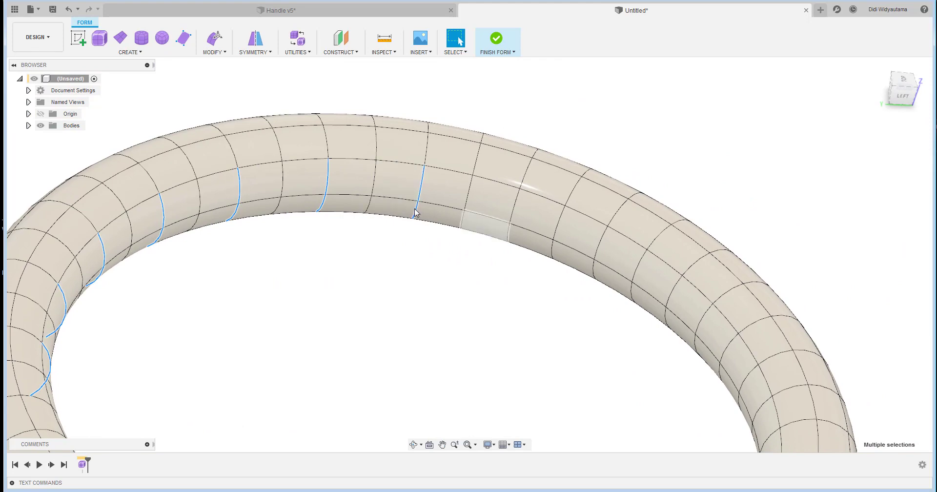
left_click(514, 207, "shift")
left_click(508, 231, "shift")
left_click(597, 268, "shift")
left_click(670, 295, "shift")
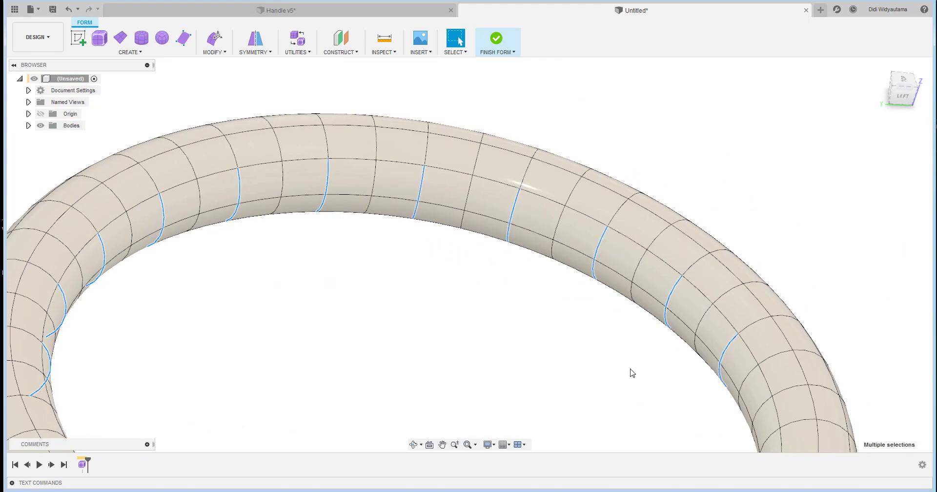
Step: Extend the selection with every second upper inner edge pair along the torus's front towards its left side
middle_click_drag(632, 372, 456, 184, "shift")
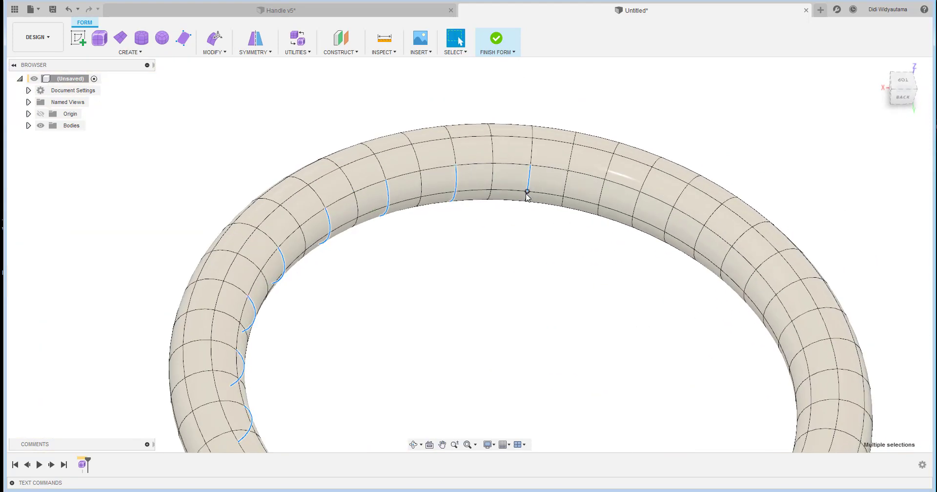
scroll(527, 195, "up", 3)
left_click(866, 299, "shift")
left_click(857, 335, "shift")
middle_click_drag(841, 378, 444, 209)
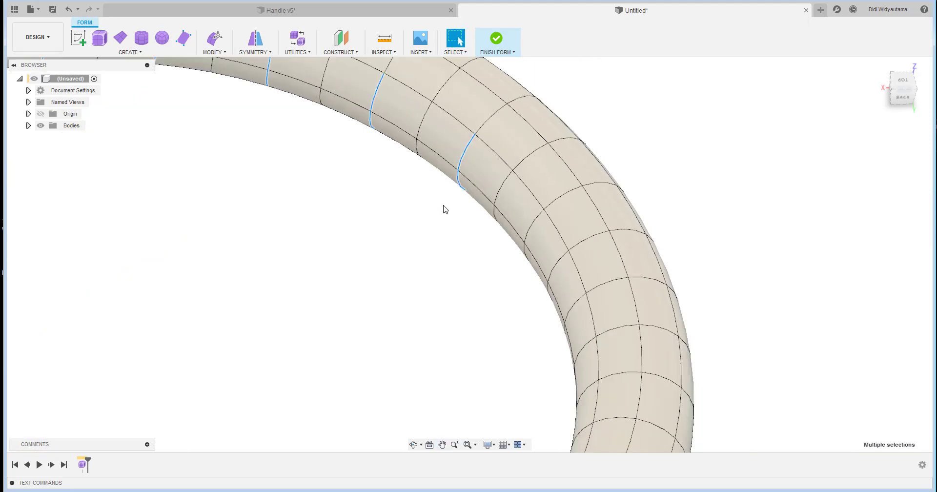
scroll(444, 209, "down", 1)
left_click(517, 222, "shift")
left_click(509, 245, "shift")
Step: Add the remaining alternate inner edge pairs along the torus's left side to the rear, completing the ring of selected edges
middle_click_drag(443, 291, 327, 203, "shift")
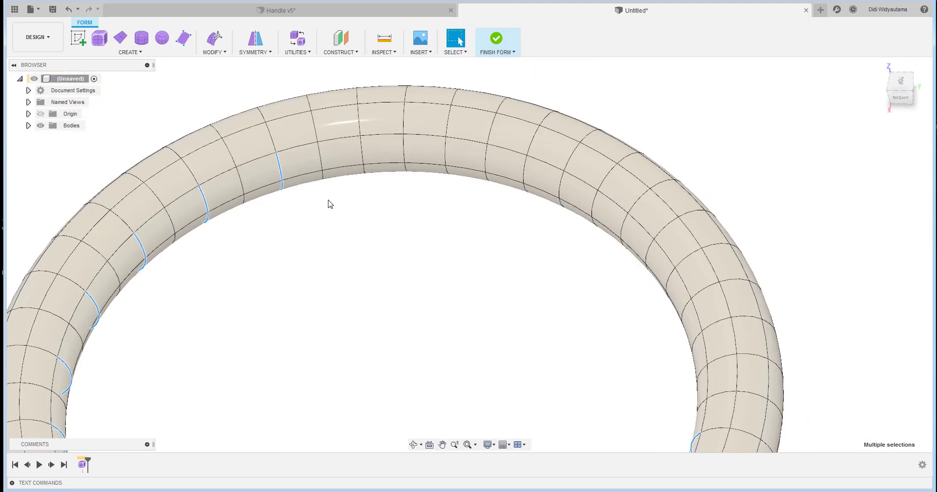
scroll(365, 171, "up", 3)
left_click(364, 171, "shift")
left_click(502, 148, "shift")
left_click(503, 171, "shift")
left_click(635, 178, "shift")
left_click(637, 203, "shift")
left_click(750, 236, "shift")
left_click(748, 261, "shift")
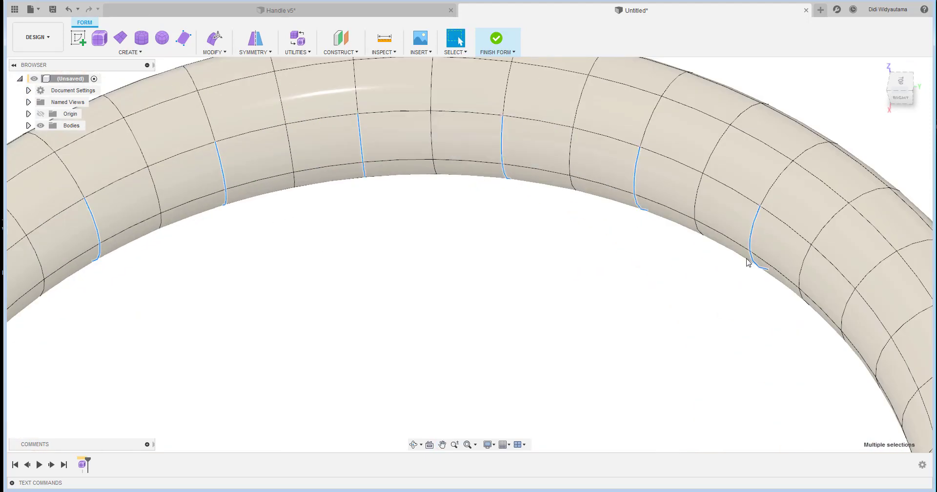
middle_click_drag(748, 262, 549, 283, "shift")
left_click(603, 253, "shift")
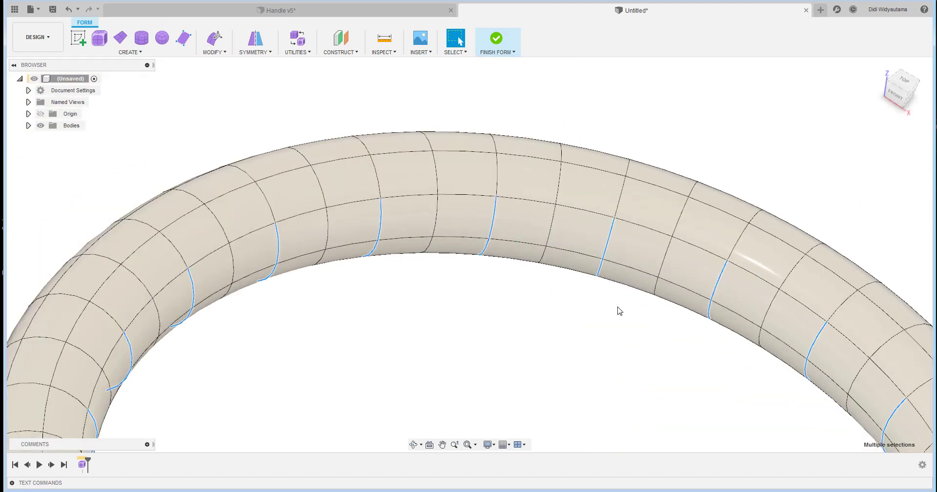
Step: Scale the selected alternate inner edges within the XY plane by 0.9 using Edit Form to shape the wavy finger grip
left_click_drag(890, 93, 900, 93)
left_click(904, 84)
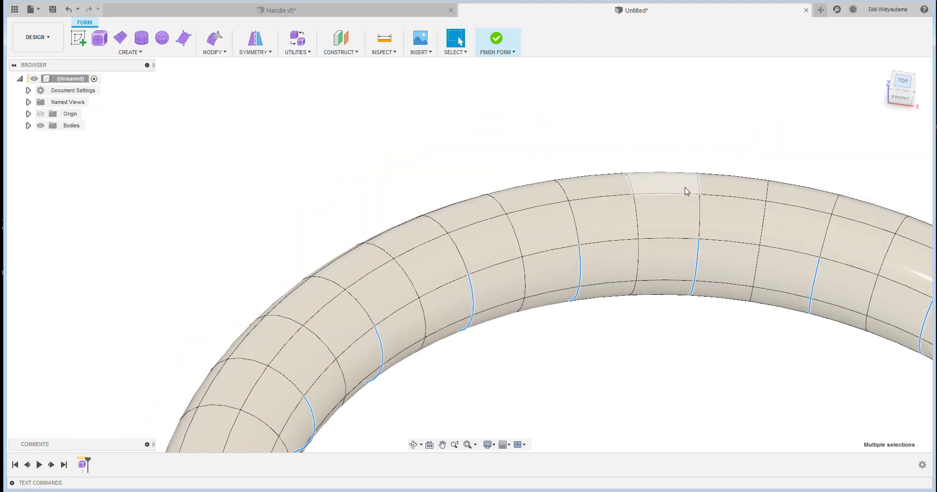
middle_click_drag(727, 257, 473, 102)
scroll(439, 263, "up", 4)
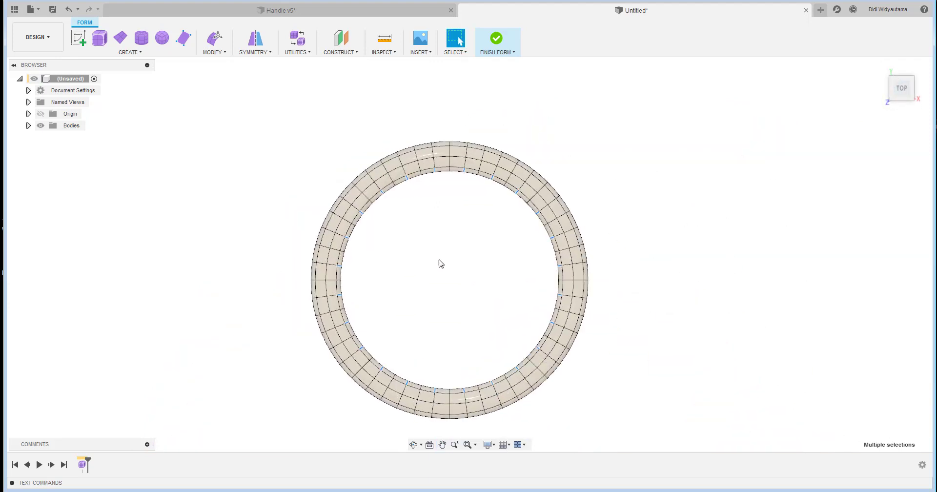
left_click(214, 39)
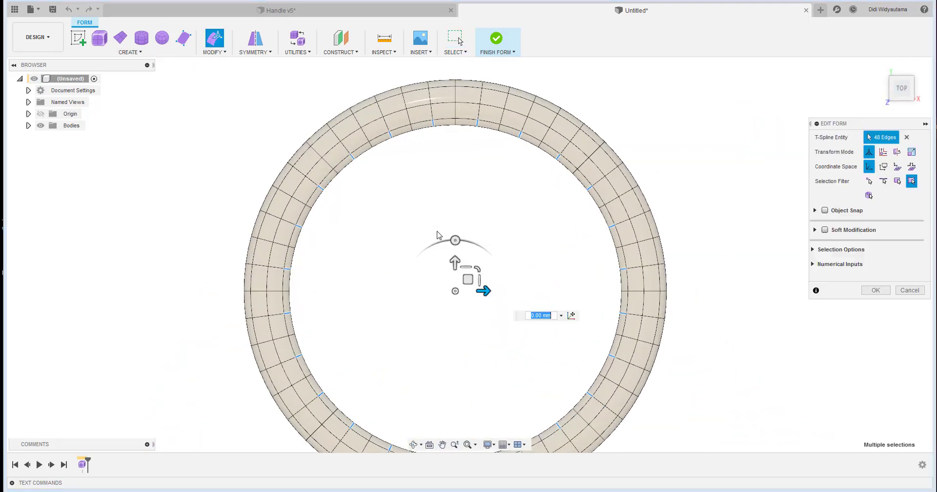
left_click(478, 267)
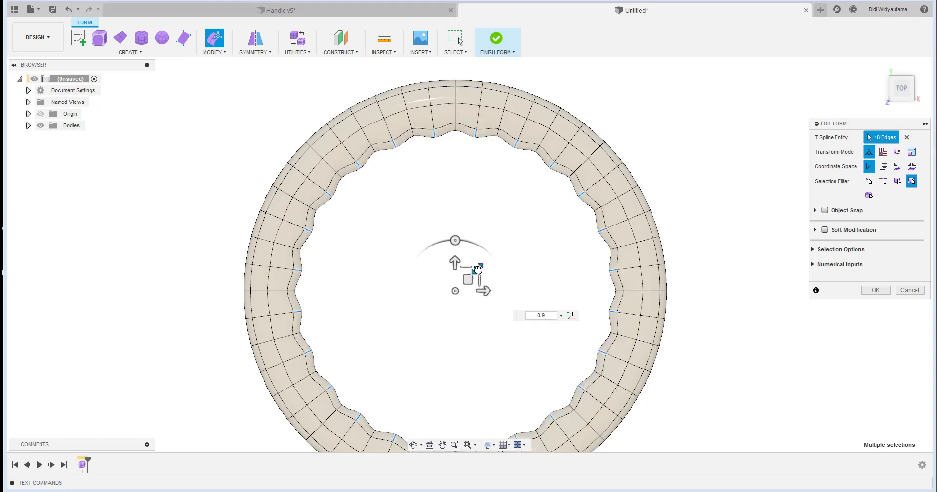
middle_click_drag(476, 158, 488, 90, "shift")
middle_click_drag(542, 217, 585, 146, "shift")
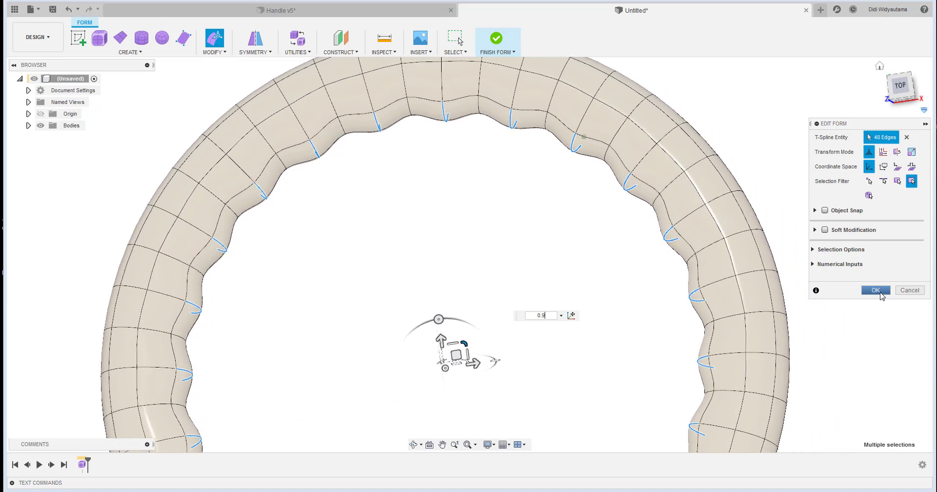
left_click(901, 92)
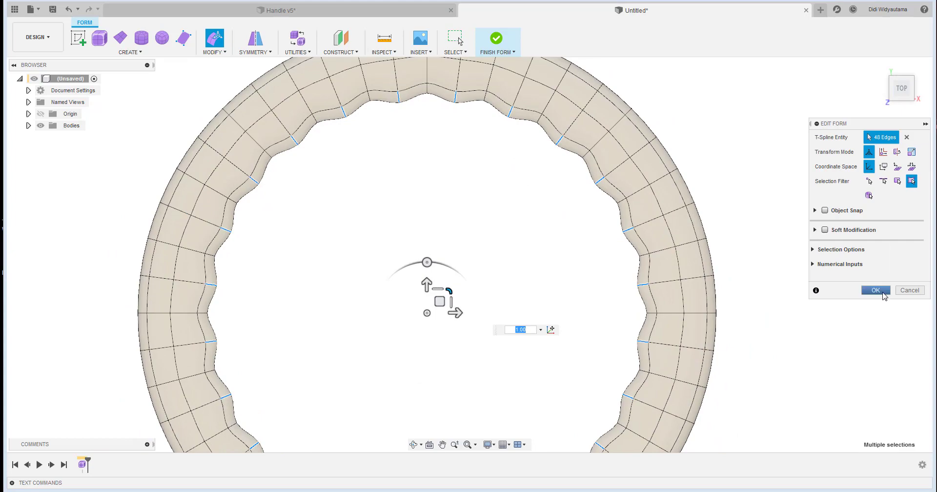
left_click(875, 290)
Step: Select the complete outermost edge loop running around the ring's outer side
middle_click_drag(450, 234, 717, 332, "shift")
scroll(691, 357, "up", 5)
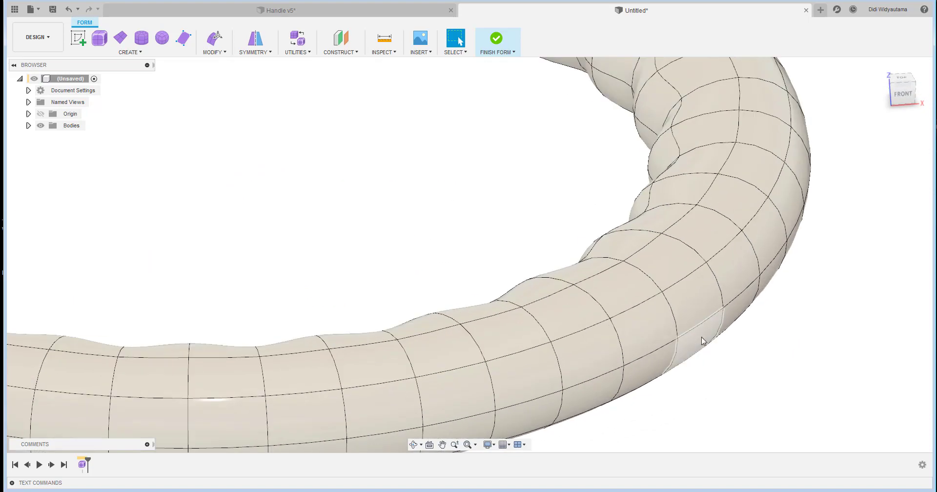
left_click(825, 318)
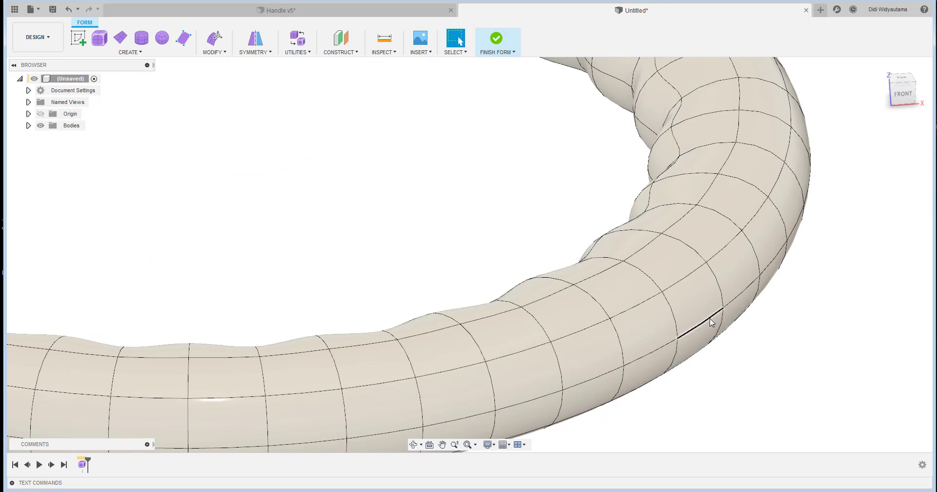
double_click(711, 322)
scroll(657, 333, "down", 6)
scroll(299, 239, "down", 3)
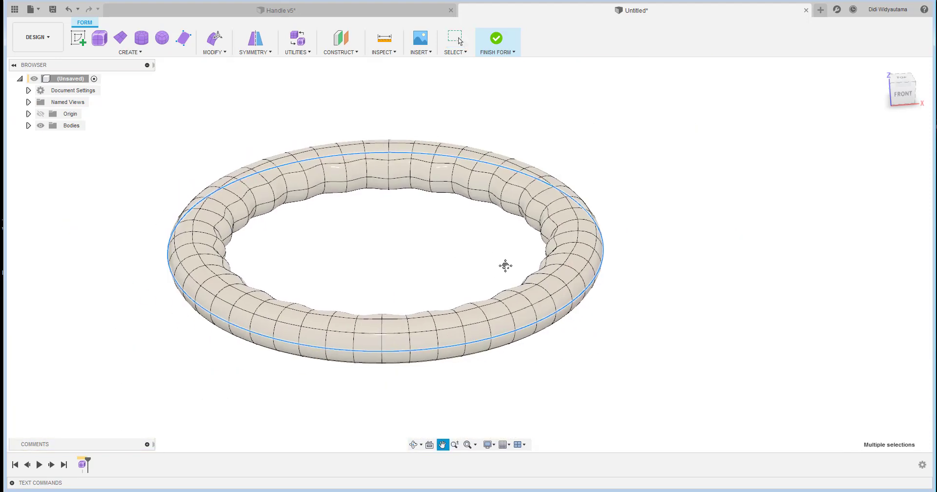
middle_click_drag(505, 266, 551, 279)
scroll(565, 264, "down", 1)
scroll(431, 239, "up", 2)
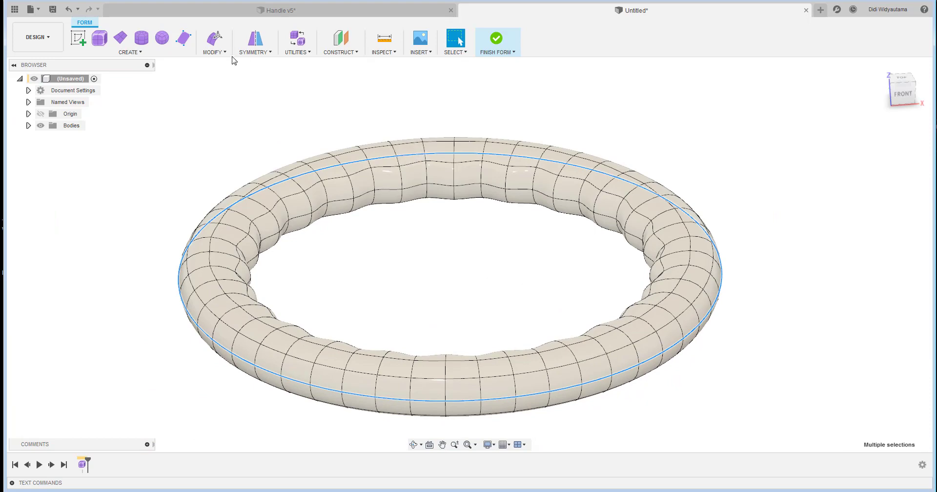
Step: Flatten the ring's outer side by scaling the selected outer edge loop within the XY plane by 0.97 using Edit Form
left_click(213, 40)
middle_click_drag(520, 265, 480, 259, "shift")
left_click_drag(479, 259, 476, 262)
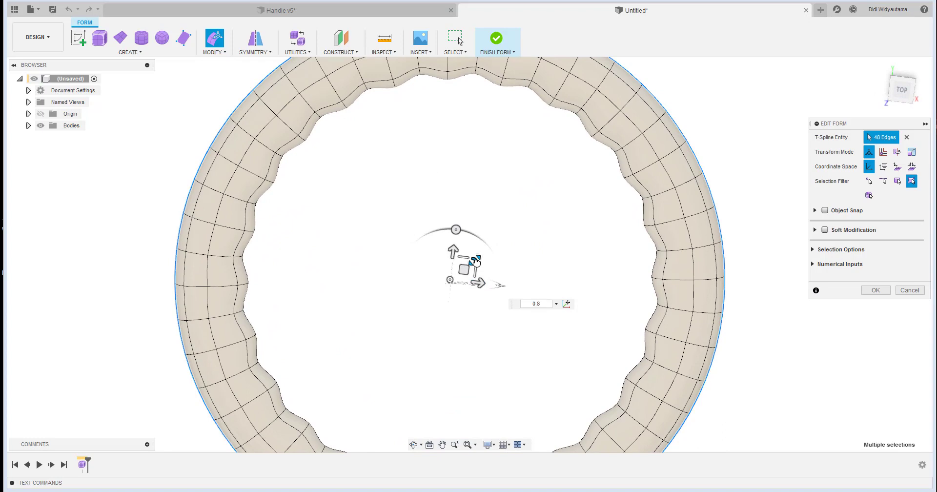
scroll(476, 262, "down", 3)
middle_click_drag(476, 261, 560, 313, "shift")
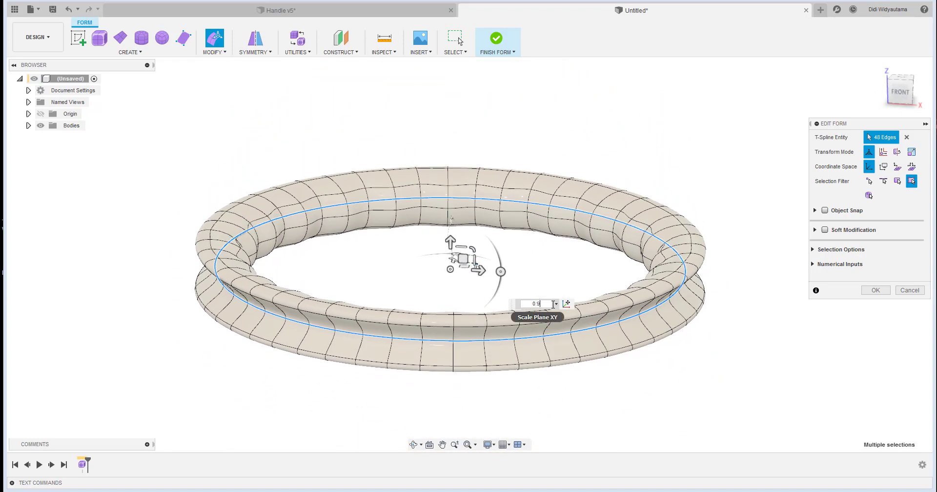
key("Return")
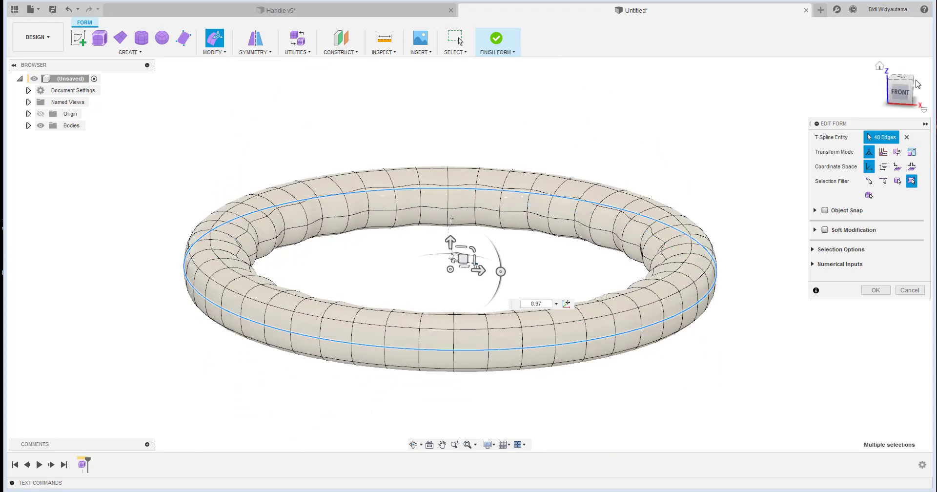
Step: Try to scale the outer edge loop within the XY plane by 0.985, judging the outer profile from the front
left_click(900, 91)
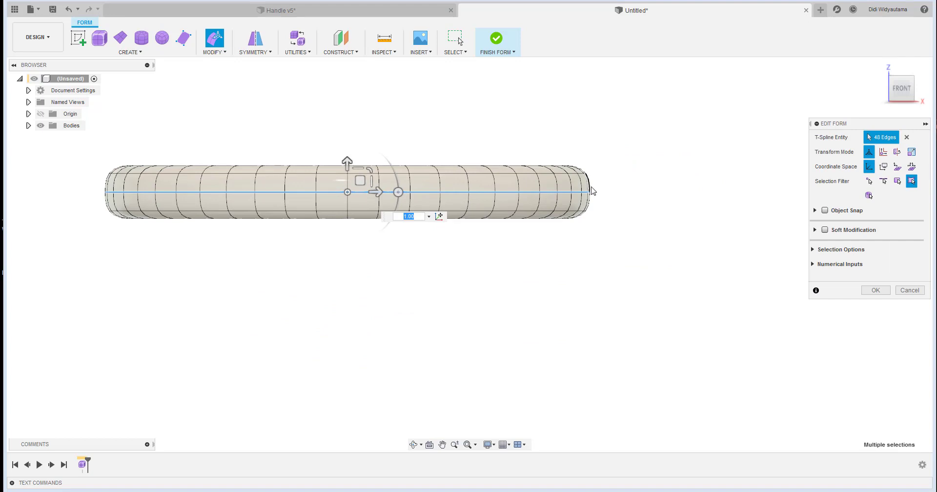
scroll(592, 190, "up", 5)
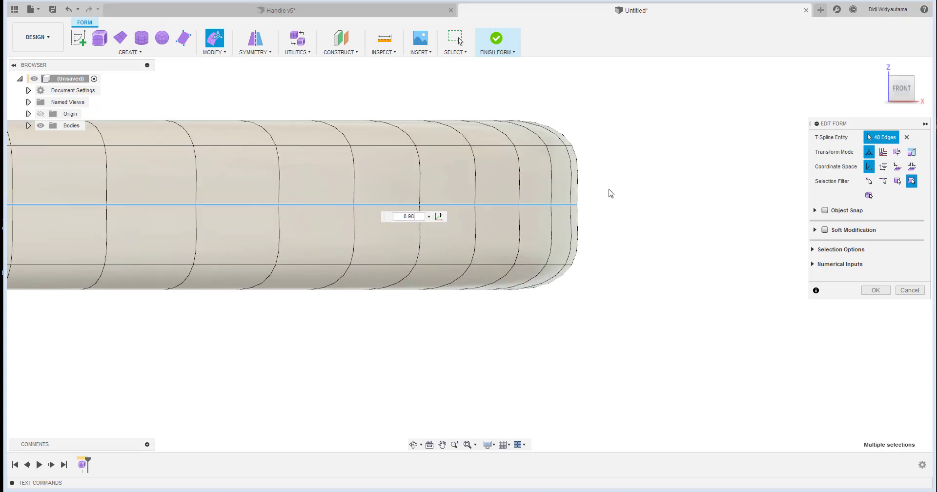
scroll(581, 189, "up", 5)
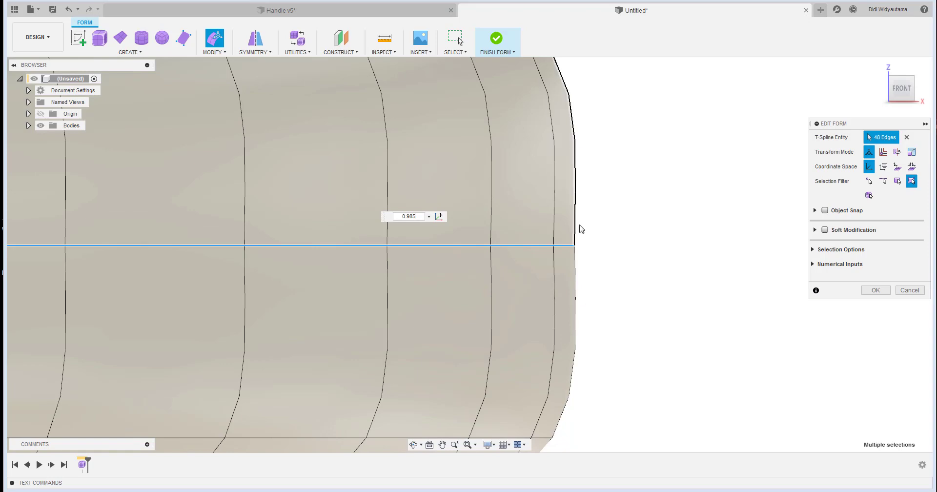
left_click(908, 290)
scroll(654, 235, "down", 6)
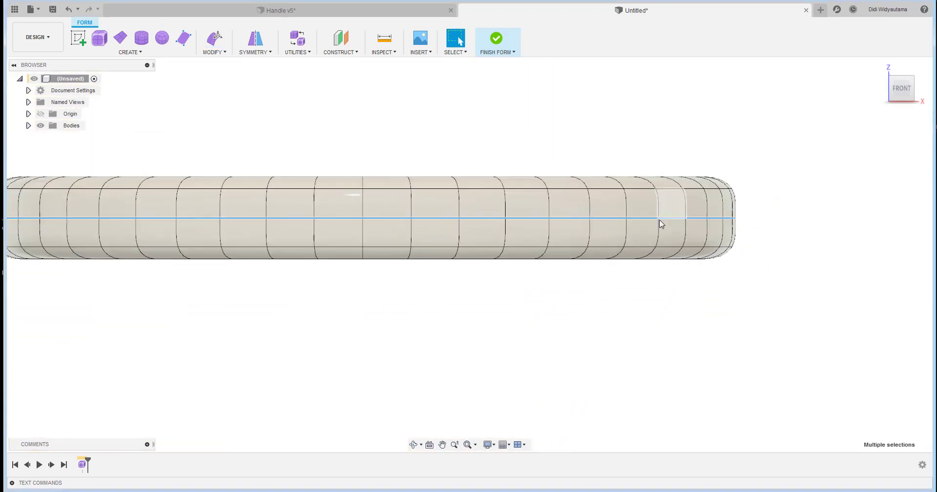
Step: Examine the shaped ring from above and at an angle to check the inner waves and the outer side
scroll(506, 263, "down", 3)
mouse_move(506, 264)
middle_mouse_down("shift")
mouse_move(579, 265)
mouse_move(367, 173)
mouse_move(599, 169)
mouse_move(629, 244)
middle_mouse_up("shift")
left_click(902, 92)
middle_click_drag(467, 188, 485, 277)
scroll(485, 276, "down", 1)
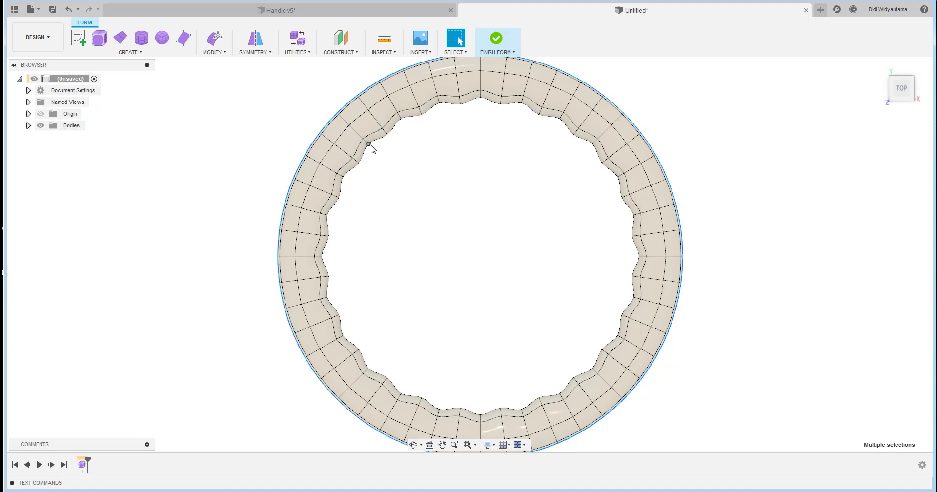
mouse_move(504, 173)
middle_mouse_down("shift")
mouse_move(439, 207)
mouse_move(430, 200)
mouse_move(441, 203)
middle_mouse_up("shift")
scroll(395, 181, "up", 3)
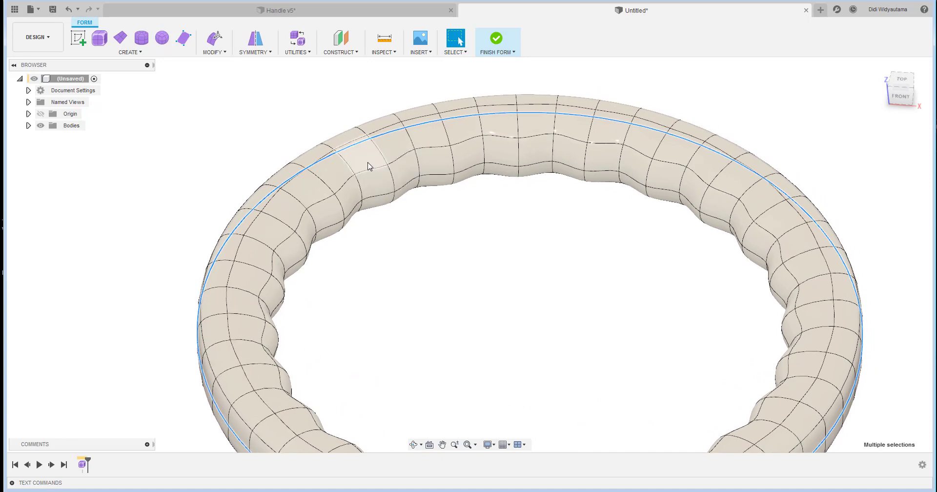
Step: Try selecting the full ring of upper inner faces along the wavy grip, and clear the selection
left_click(376, 182)
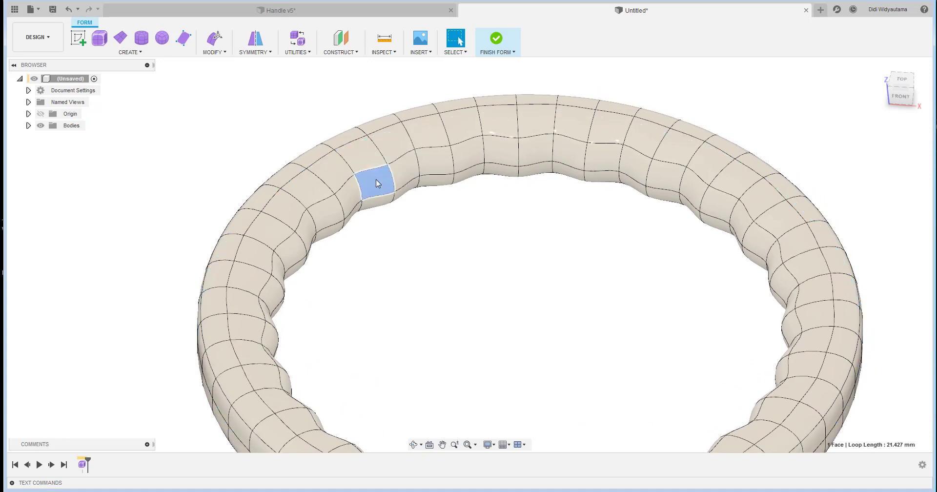
left_click(402, 168, "shift")
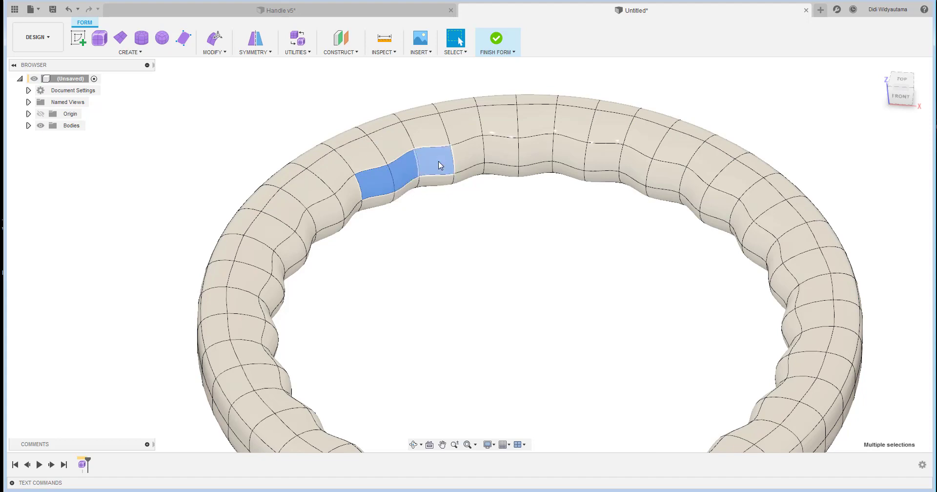
double_click(438, 161, "shift")
left_click(419, 172)
left_click(382, 180)
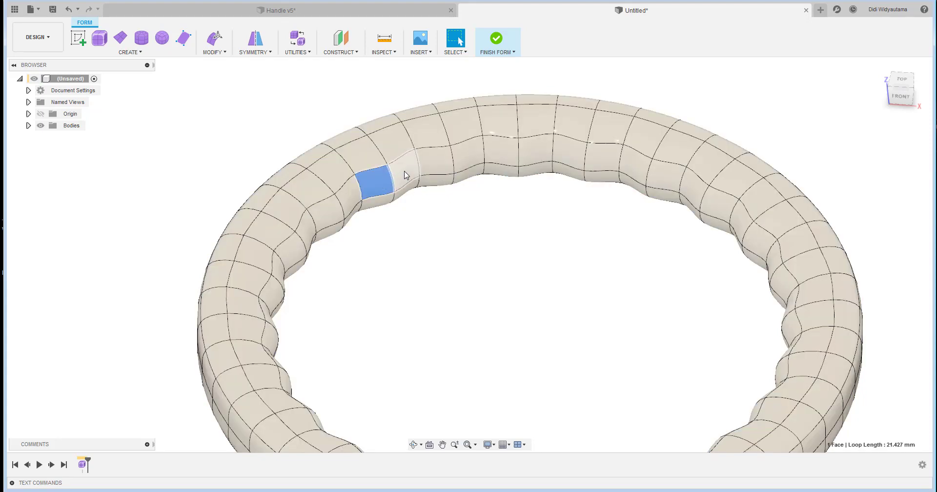
left_click(406, 174, "shift")
double_click(438, 163, "shift")
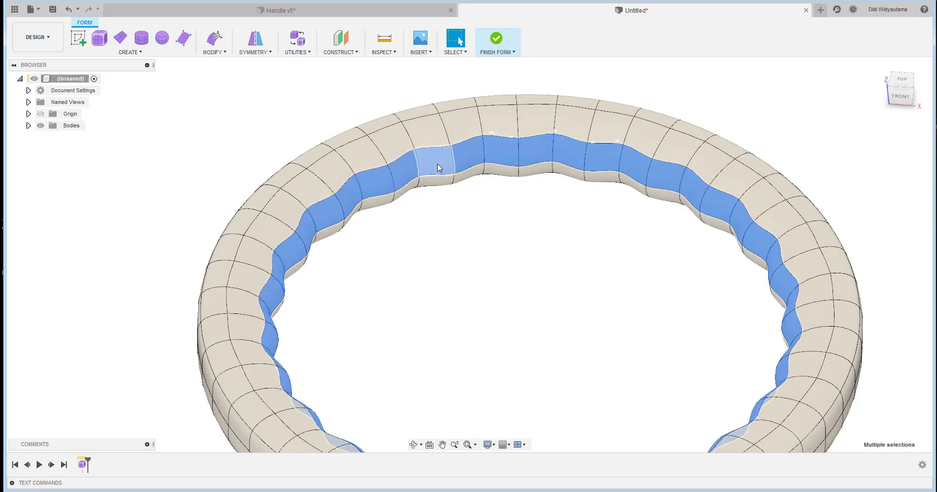
left_click(500, 272)
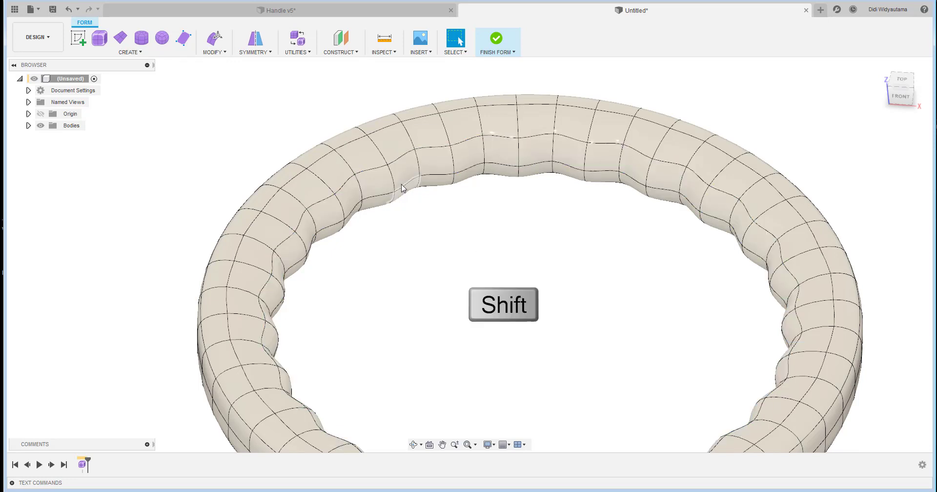
Step: Select the full ring of upper inner faces and add the adjoining ring of lower inner faces to the selection
left_click(384, 184, "shift")
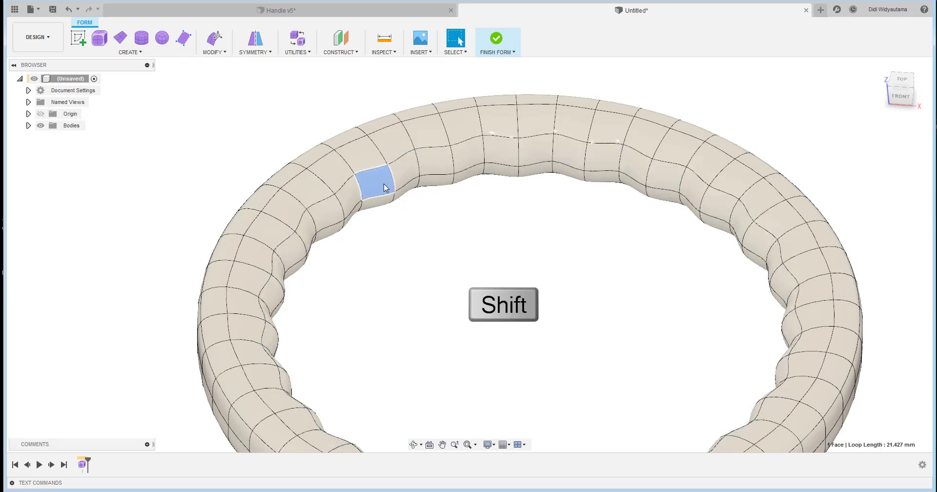
double_click(437, 163, "shift")
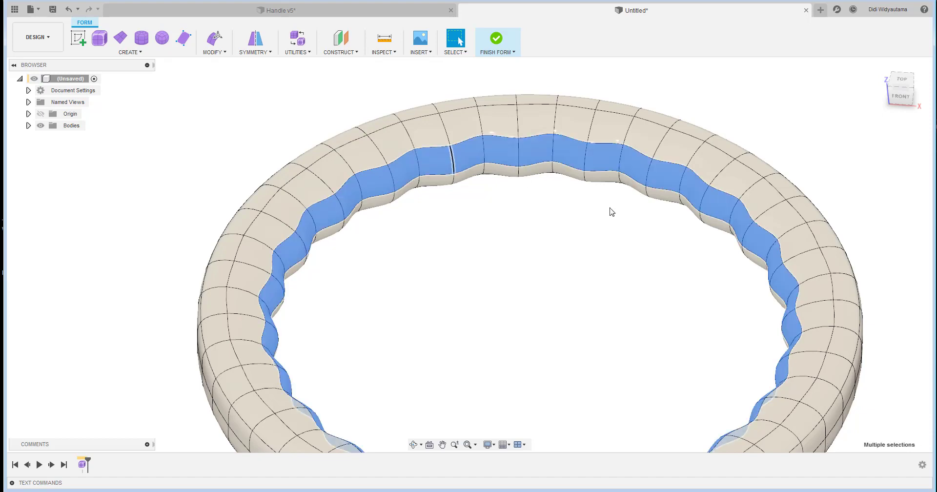
scroll(447, 205, "up", 3)
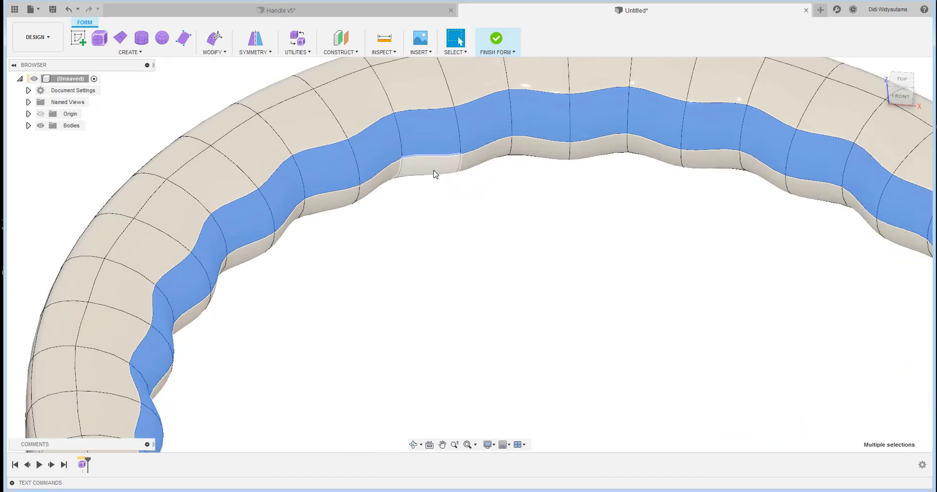
left_click(475, 161, "shift")
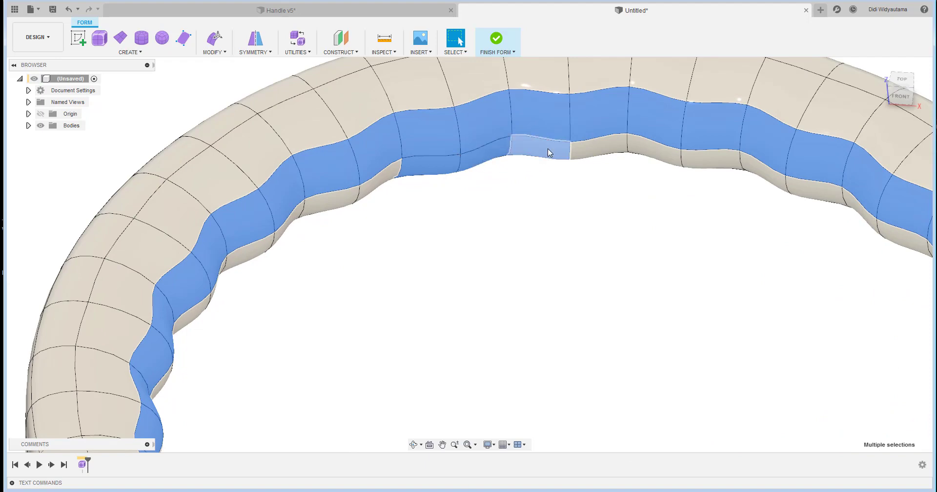
double_click(549, 148, "shift")
scroll(544, 148, "down", 3)
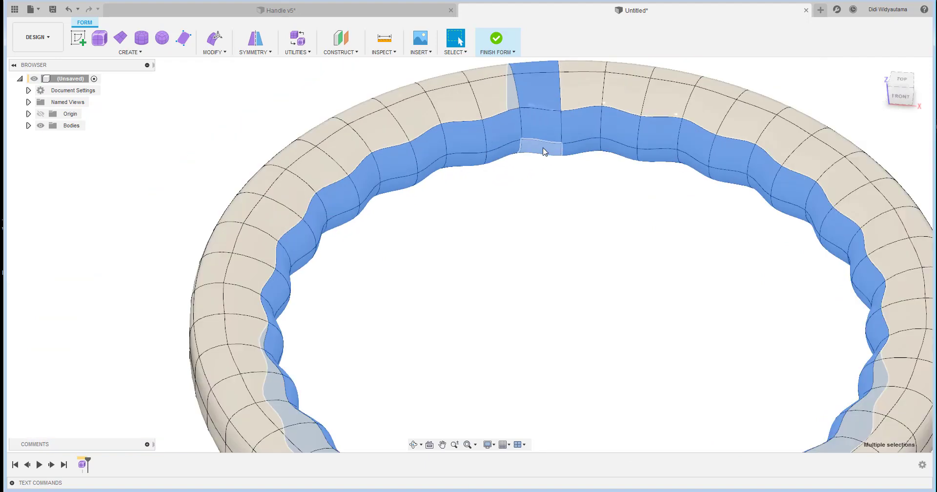
scroll(542, 147, "down", 1)
middle_click_drag(542, 148, 537, 203)
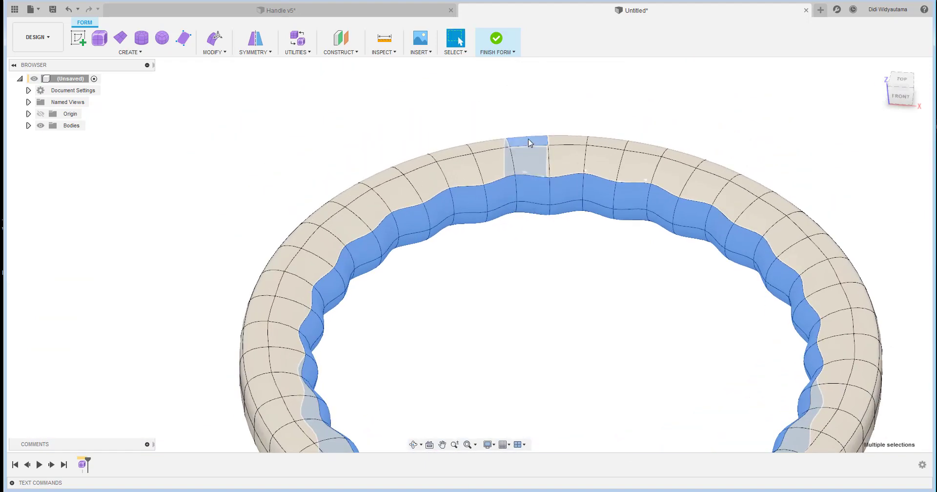
Step: Remove the stray outer faces from the selection so only the two rings of inner wavy faces stay selected
middle_click_drag(585, 109, 544, 217, "shift")
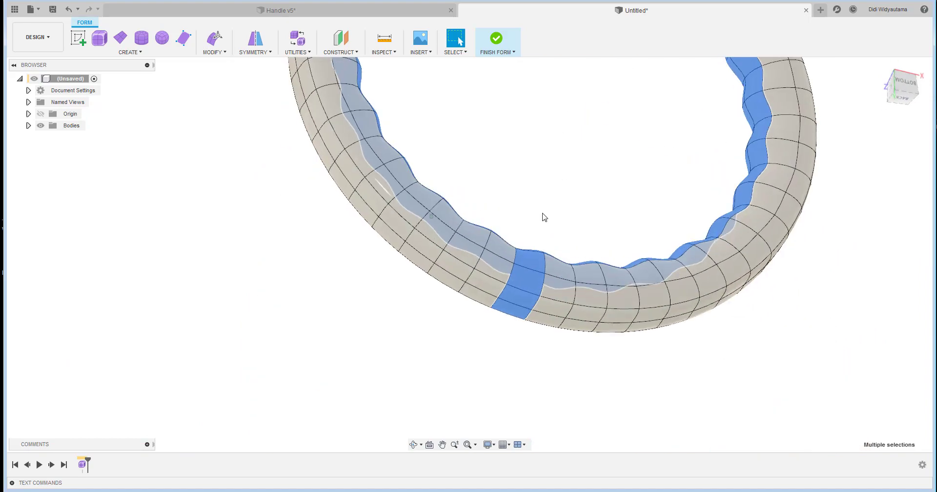
left_click(528, 282, "shift")
left_click(520, 298, "shift")
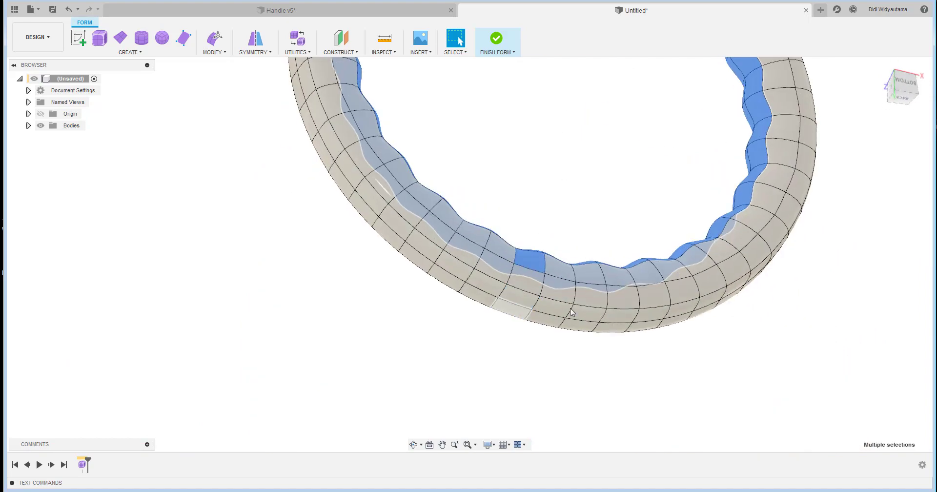
middle_click_drag(596, 197, 423, 307, "shift")
middle_click_drag(571, 327, 916, 91, "shift")
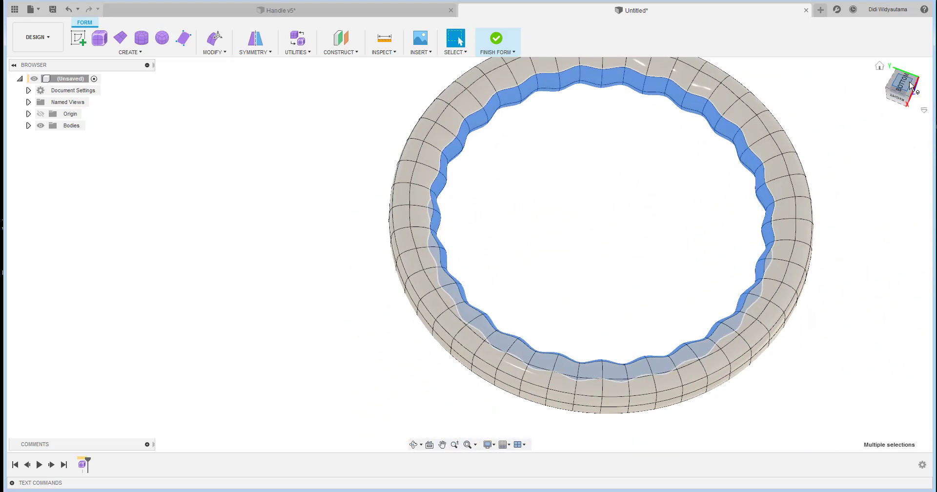
Step: Scale the selected 96 inner faces outward within the XY plane by 1.10, judging the shape from below
left_click(907, 86)
scroll(690, 263, "down", 3)
middle_click_drag(688, 261, 528, 147)
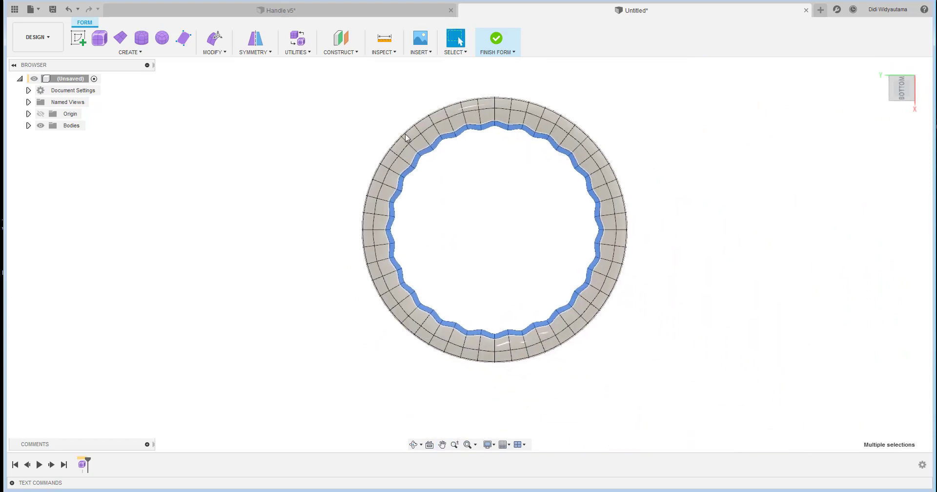
left_click(215, 38)
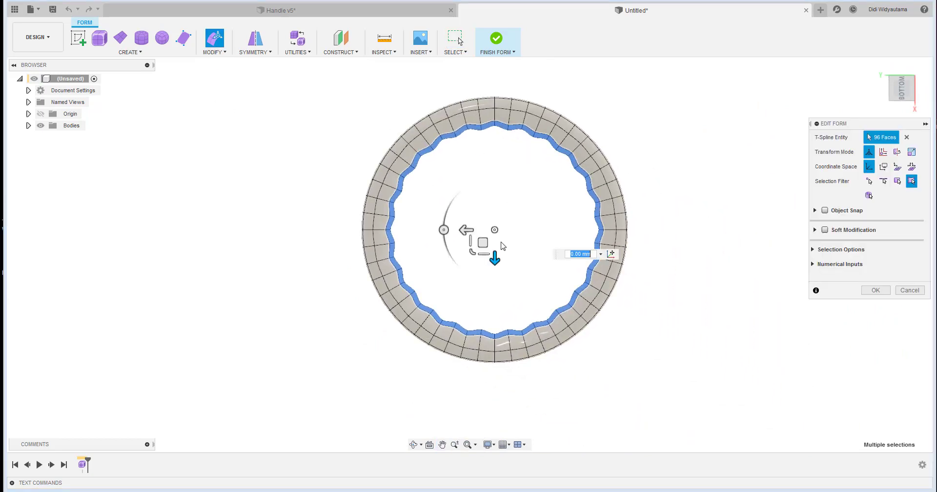
scroll(470, 254, "up", 3)
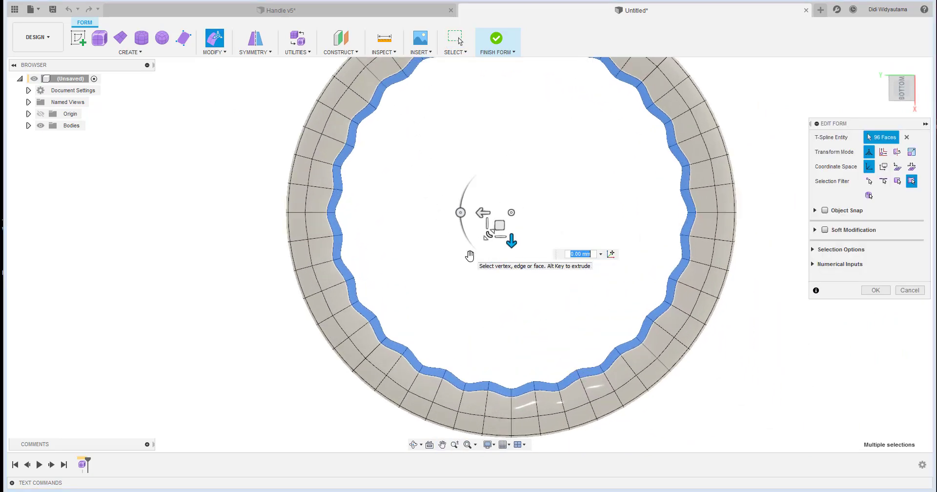
left_click(487, 235)
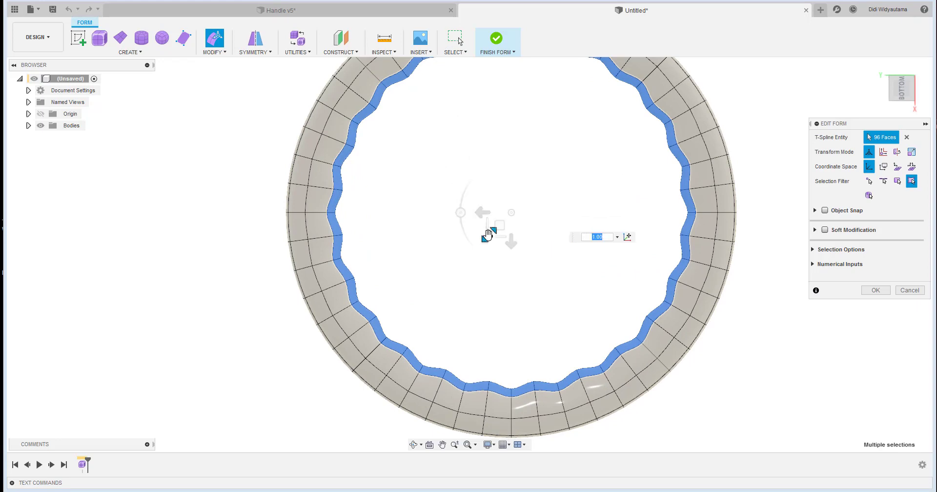
left_click_drag(487, 234, 486, 237)
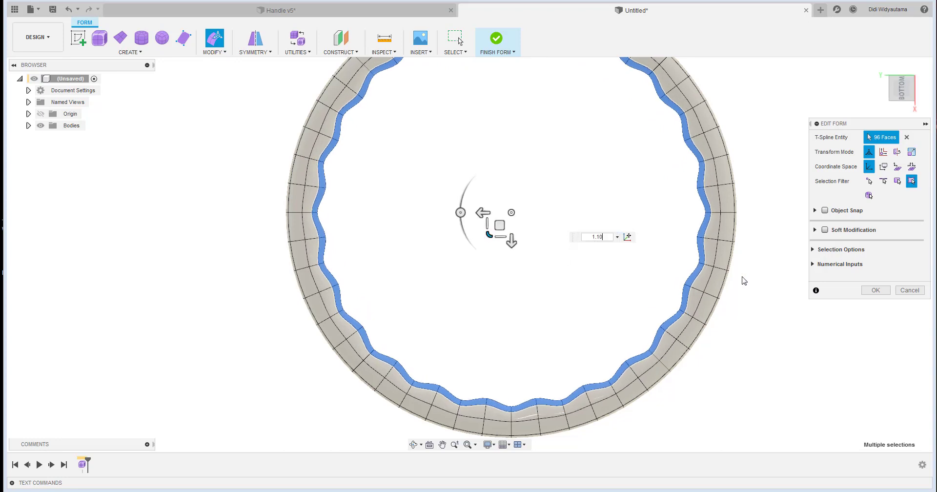
left_click(873, 290)
Step: Examine the ring's inner waves and rounded edges from the side, from below and up close
middle_click_drag(872, 288, 808, 243, "shift")
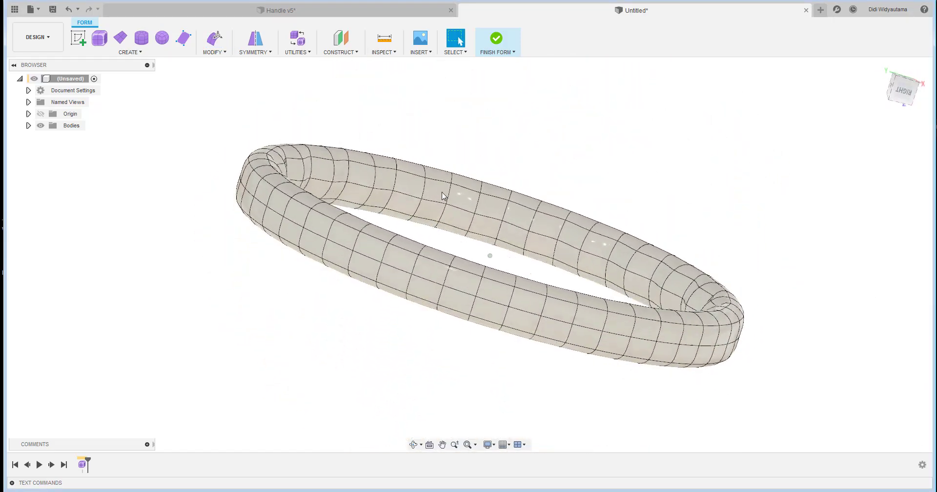
scroll(244, 224, "up", 6)
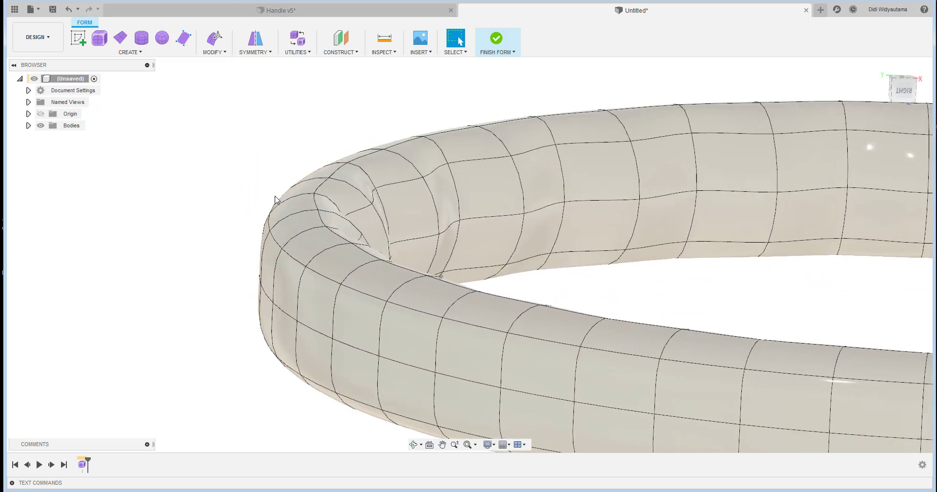
middle_click_drag(362, 277, 409, 175, "shift")
double_click(410, 174)
middle_click_drag(676, 187, 693, 229, "shift")
left_click(537, 134)
middle_click_drag(537, 134, 322, 217, "shift")
scroll(701, 170, "down", 5)
middle_click_drag(397, 224, 334, 162, "shift")
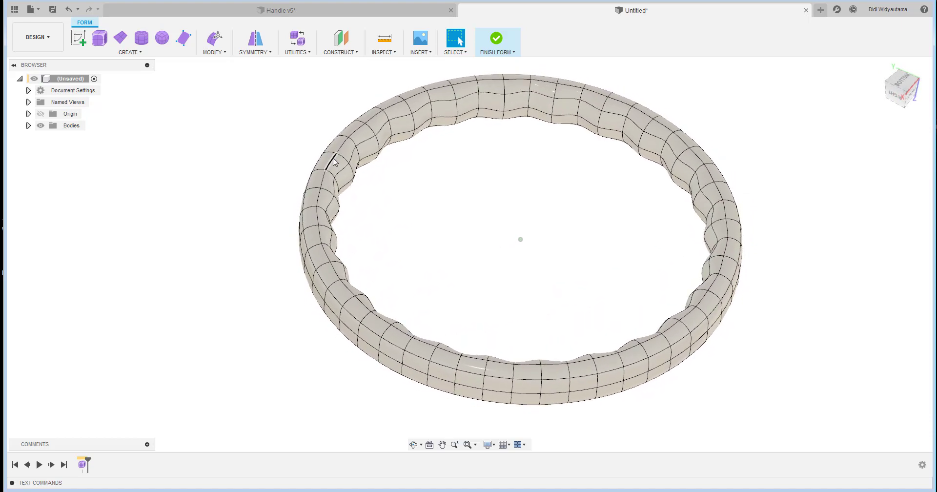
middle_click_drag(449, 141, 566, 152, "shift")
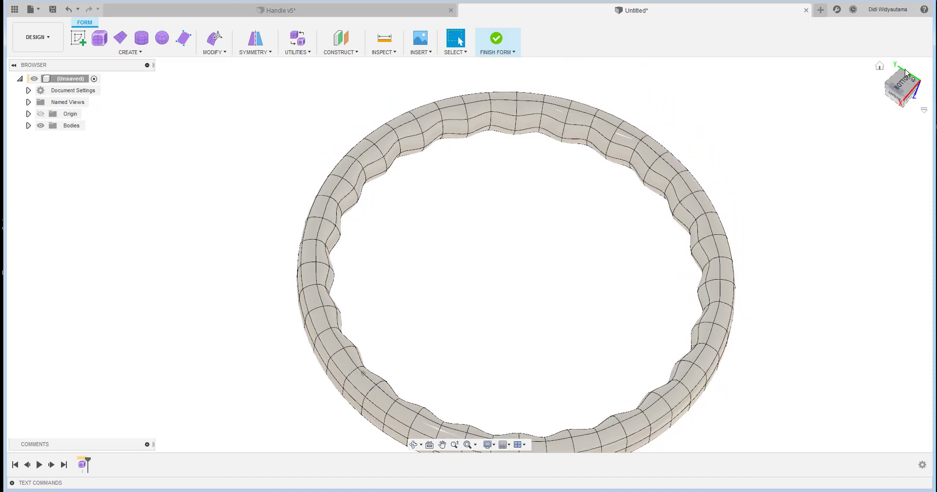
left_click(903, 84)
scroll(610, 310, "up", 6)
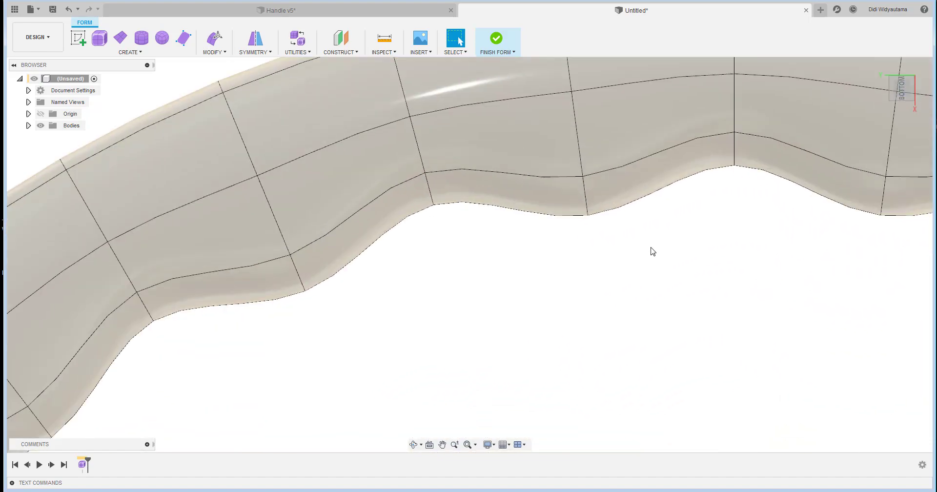
middle_click_drag(667, 266, 573, 412, "shift")
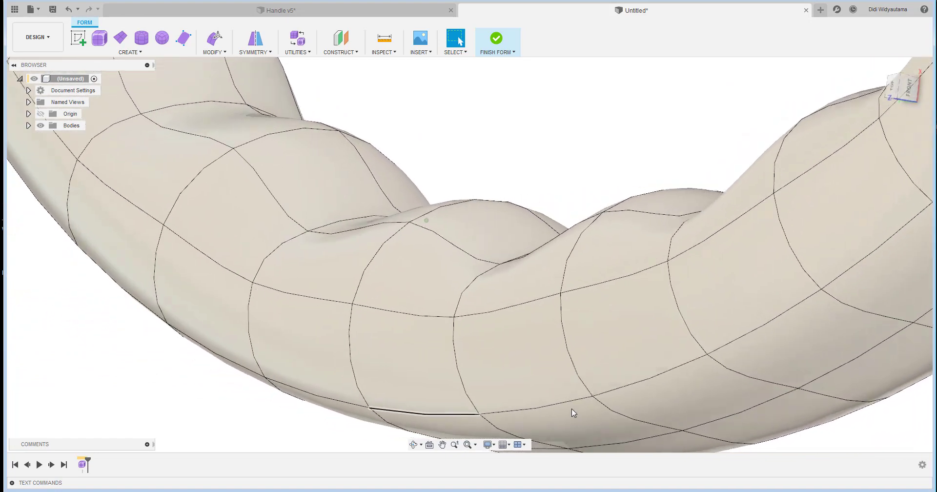
middle_click_drag(572, 275, 715, 166, "shift")
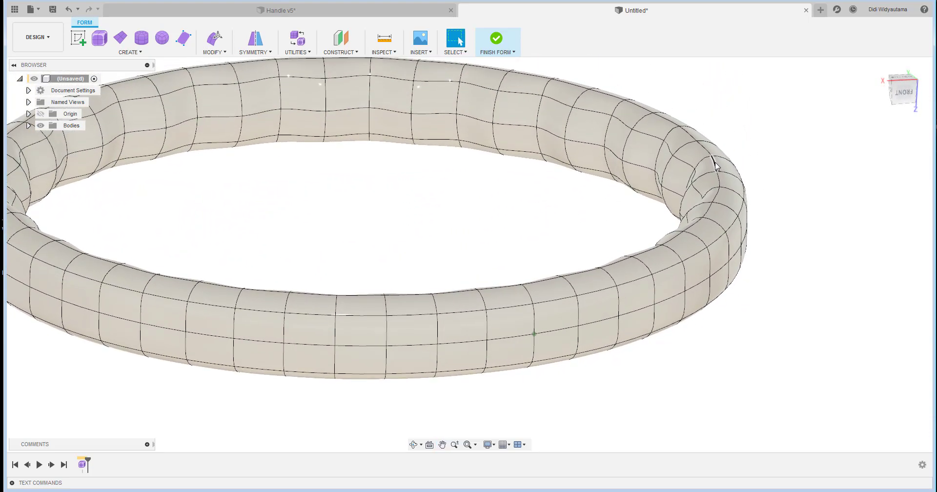
Step: Select the uppermost and lowermost edge loops of the ring, scale them along Z by 0.8, and clear the selection
double_click(716, 166)
middle_click_drag(805, 207, 726, 241, "shift")
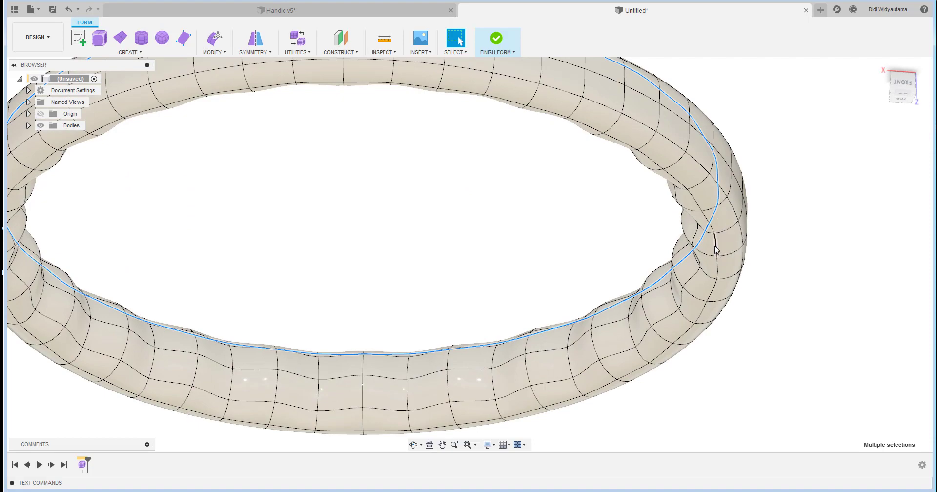
double_click(714, 246, "shift")
middle_click_drag(825, 208, 825, 207, "shift")
left_click(213, 40)
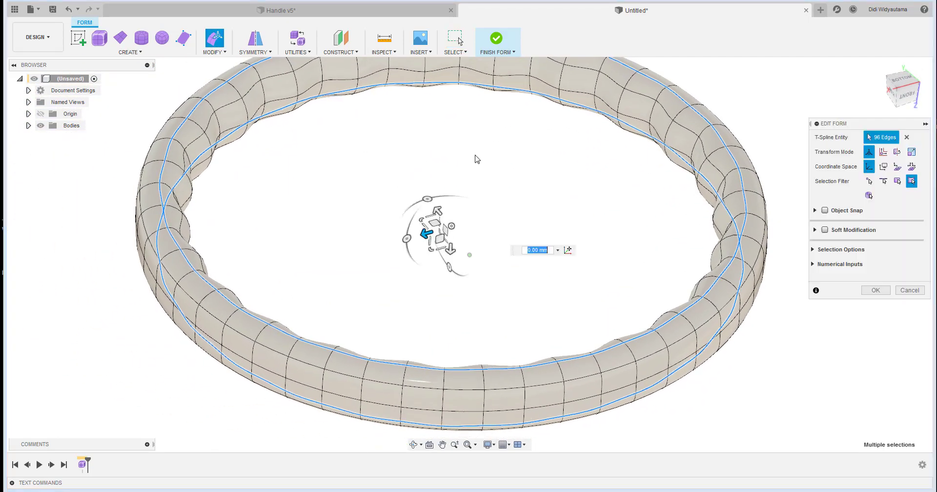
middle_click_drag(476, 158, 435, 235, "shift")
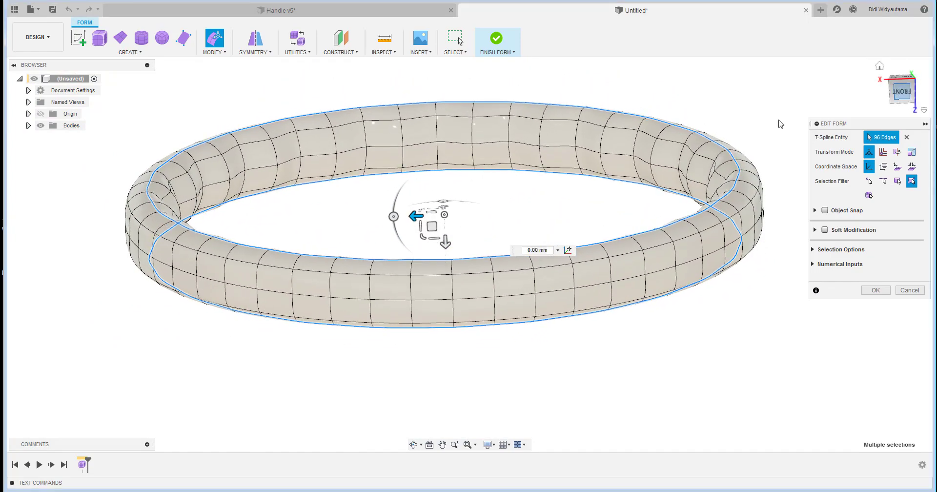
middle_click_drag(468, 176, 496, 311)
scroll(458, 233, "up", 1)
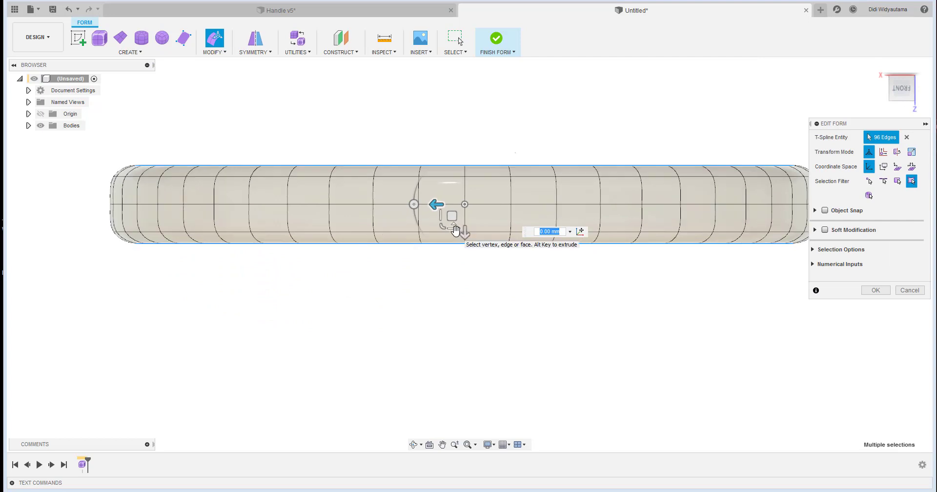
left_click_drag(454, 228, 453, 226)
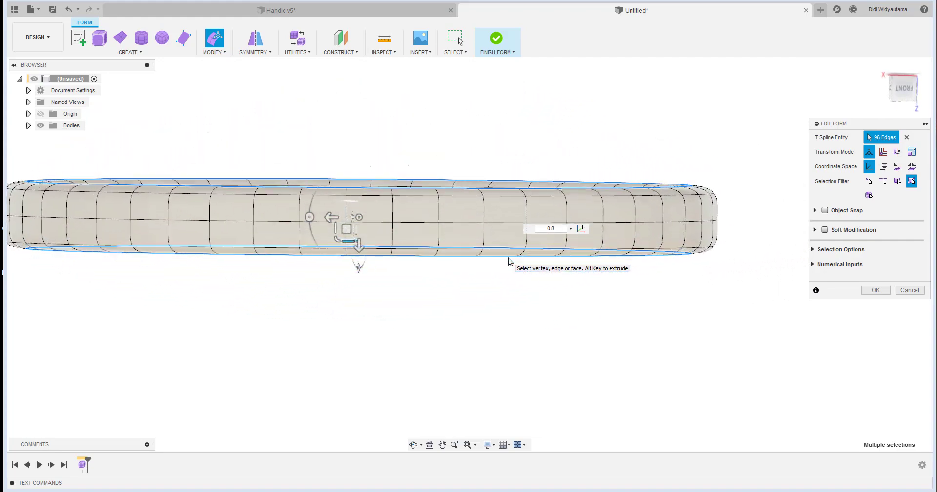
left_click(877, 291)
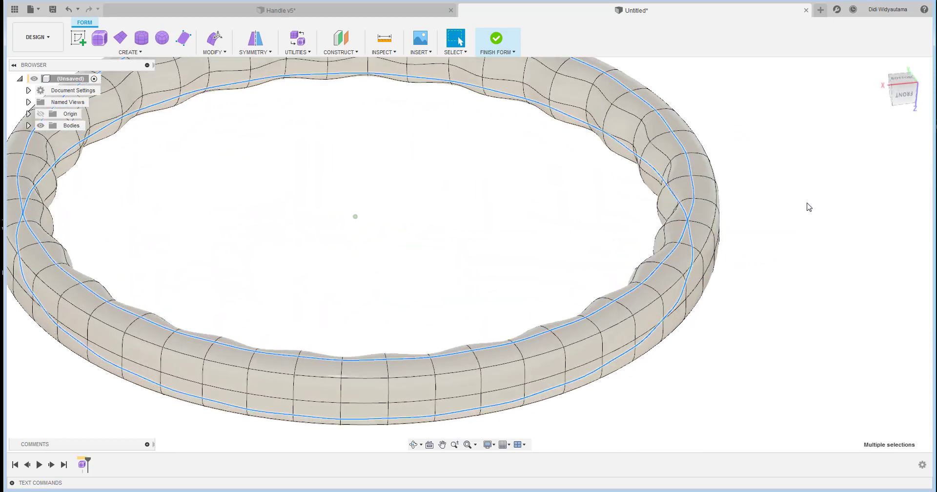
left_click(808, 206)
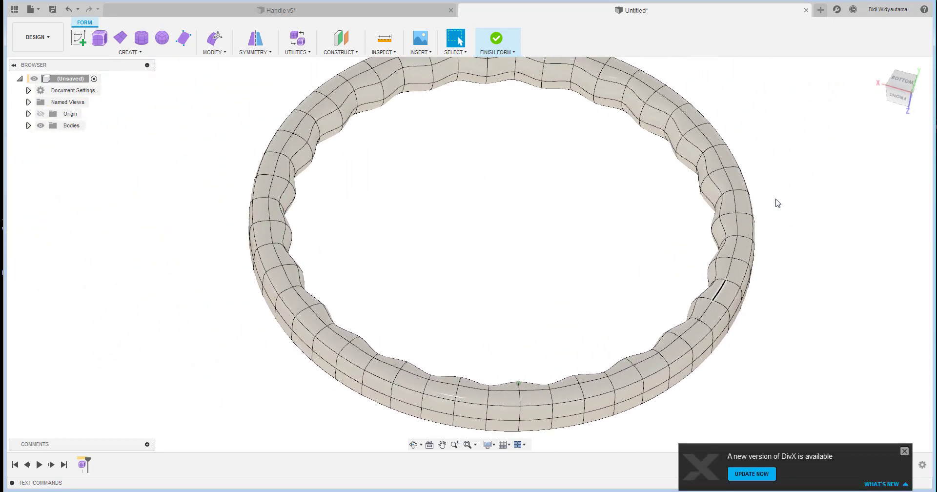
Step: Dismiss the update notification and examine the flattened ring from above and from the front
left_click(904, 450)
middle_click_drag(878, 435, 634, 286, "shift")
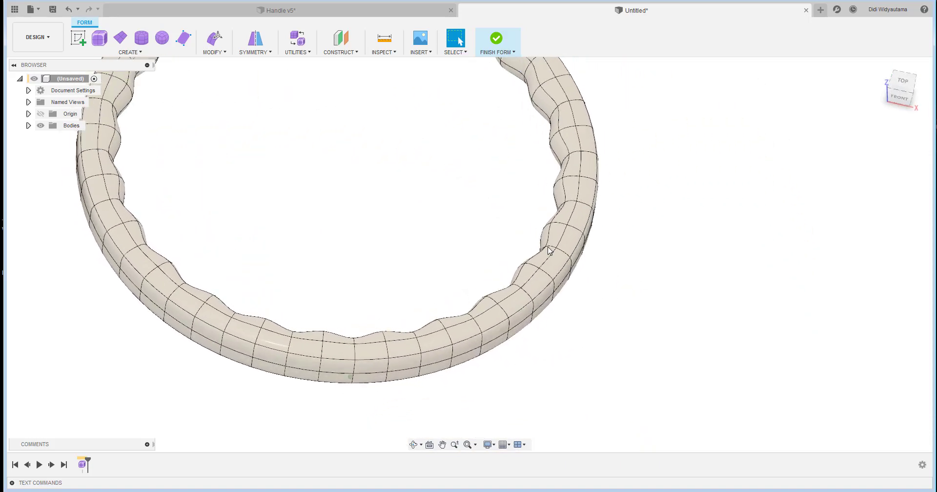
left_click(901, 80)
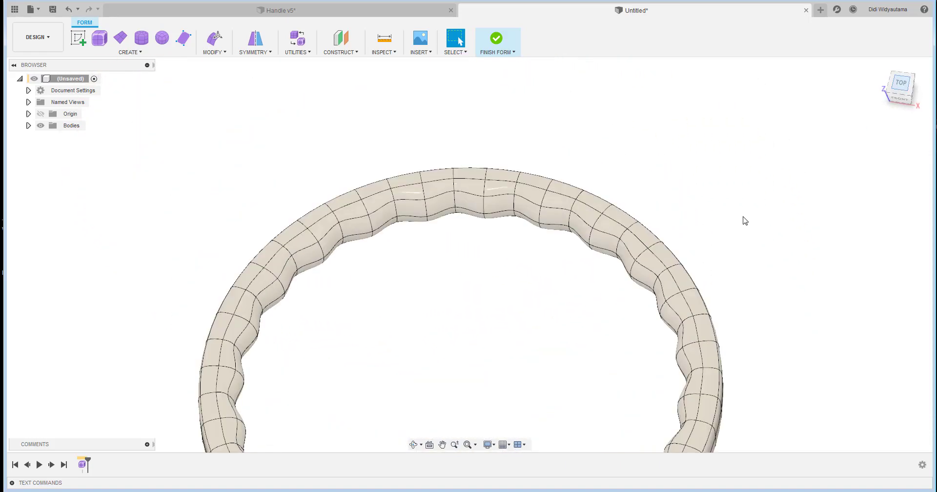
scroll(550, 281, "down", 1)
middle_click_drag(601, 331, 497, 157)
middle_click_drag(534, 265, 520, 253, "shift")
middle_click_drag(520, 253, 566, 221)
key("Escape")
scroll(544, 205, "up", 3)
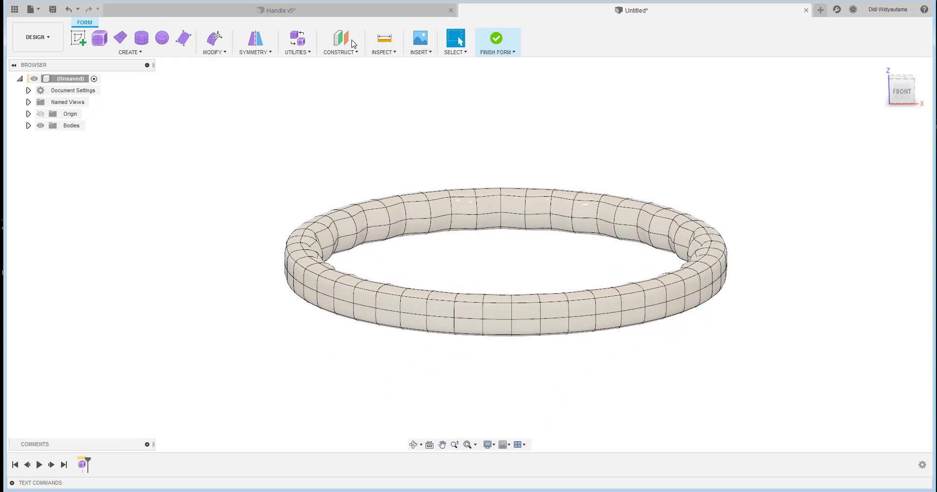
Step: Create a construction plane offset -12 mm from the XY plane, below the ring
left_click(344, 39)
middle_click_drag(522, 217, 547, 275, "shift")
left_click(548, 274)
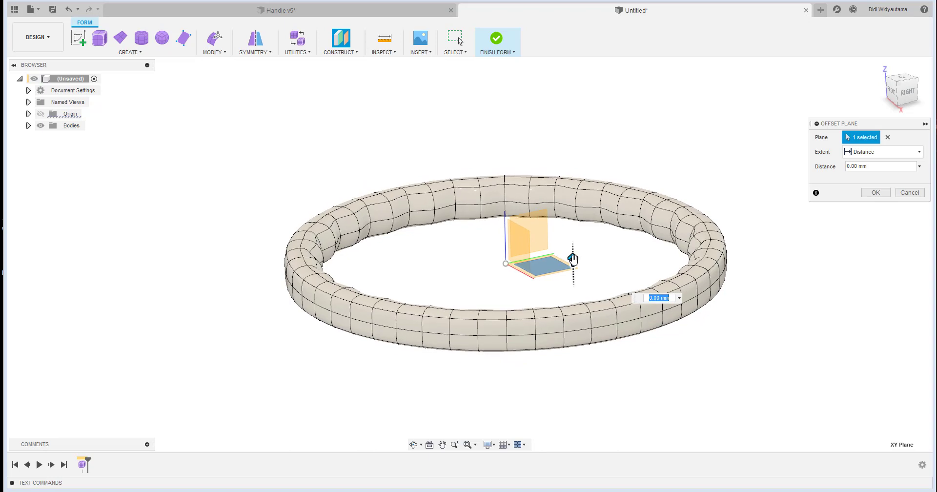
left_click_drag(572, 261, 570, 306)
middle_click_drag(569, 306, 760, 318, "shift")
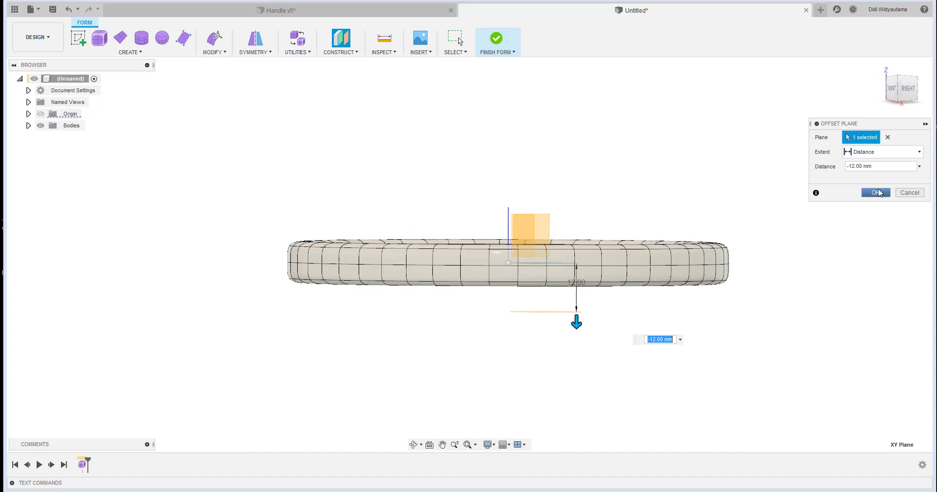
left_click(879, 193)
middle_click_drag(636, 282, 631, 298, "shift")
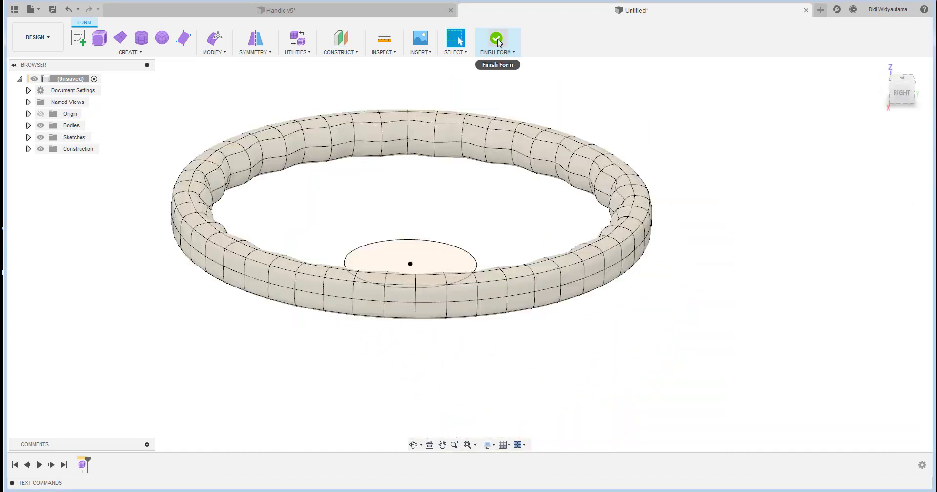
Step: Delete the circle sketch at the ring's centre and leave the form environment with the ring finished
left_click(498, 41)
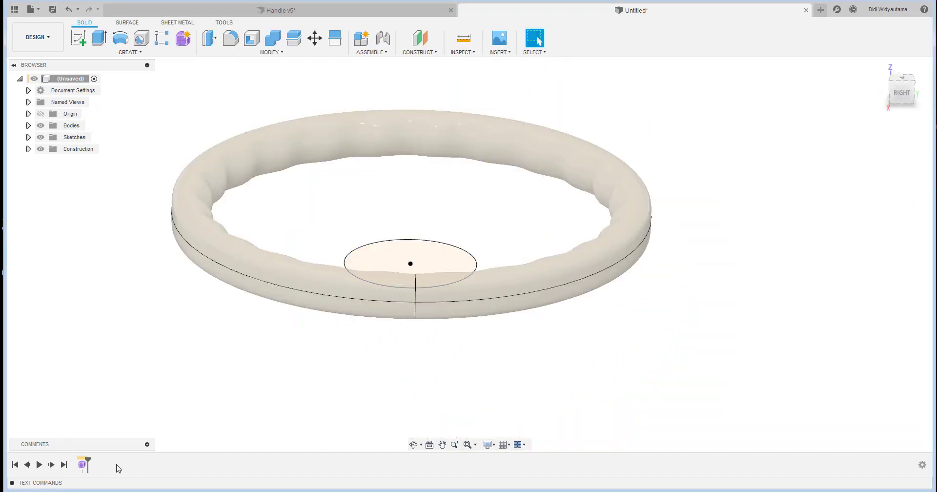
left_click(28, 137)
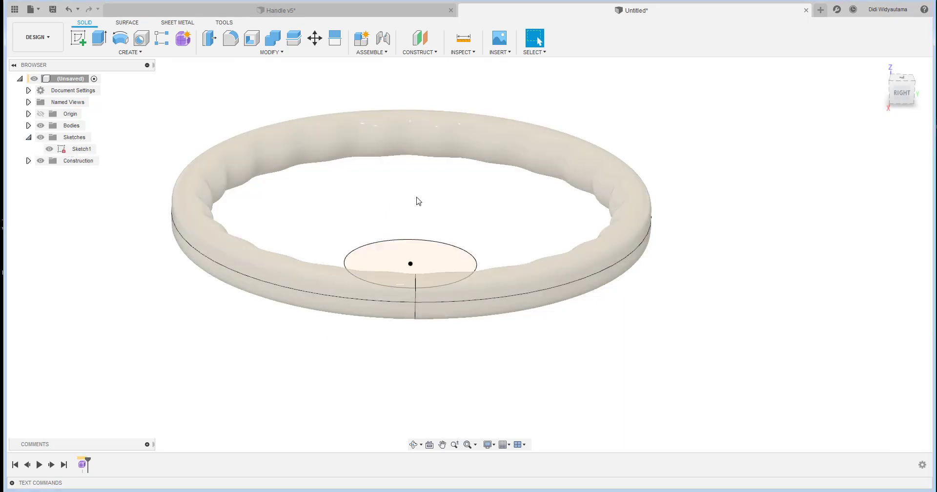
right_click(73, 149)
left_click(100, 204)
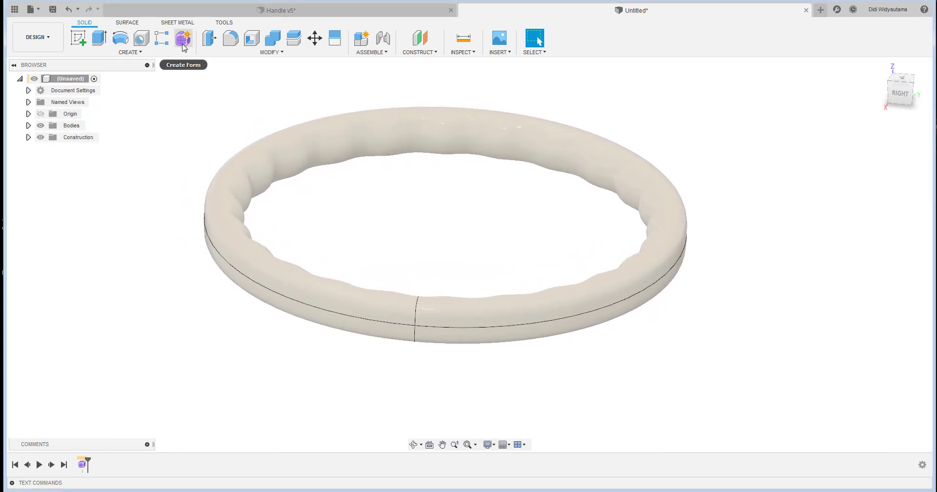
double_click(82, 463)
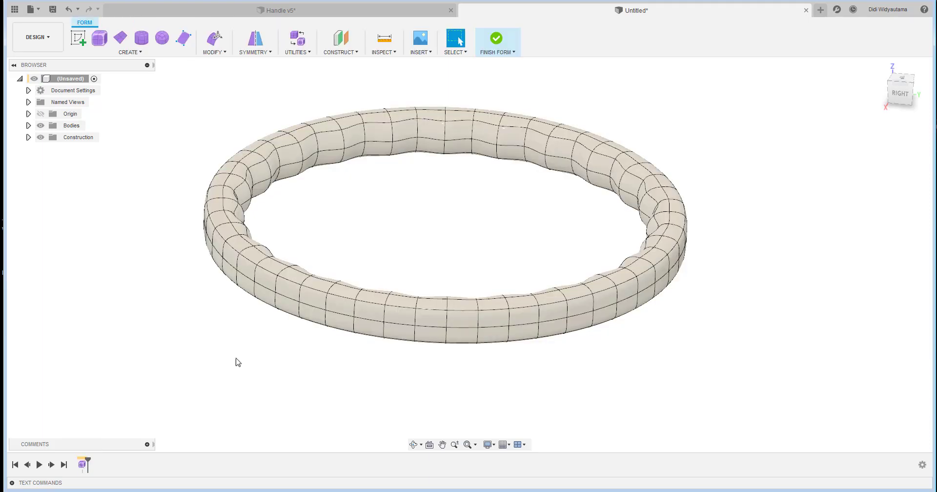
left_click(496, 39)
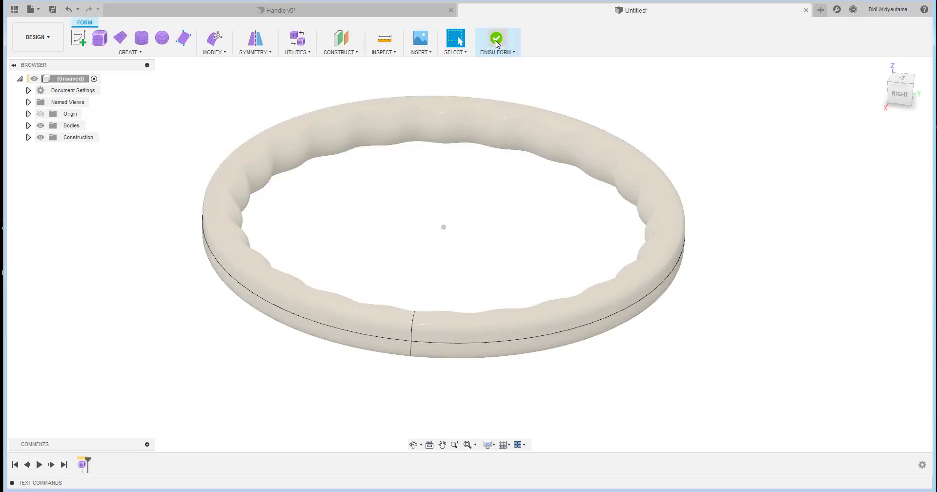
Step: Sketch a 30 mm diameter circle centred on the origin on the offset construction plane below the ring, and finish the sketch
left_click(78, 38)
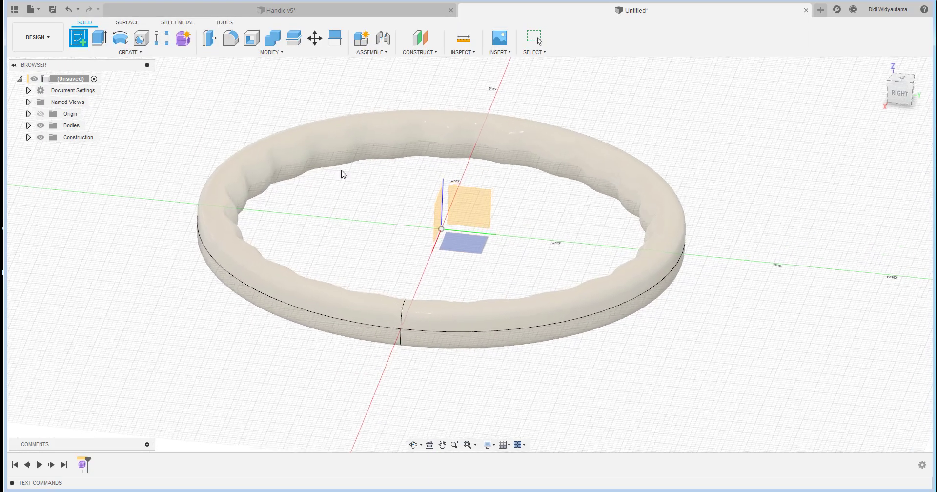
left_click(438, 214)
left_click(28, 137)
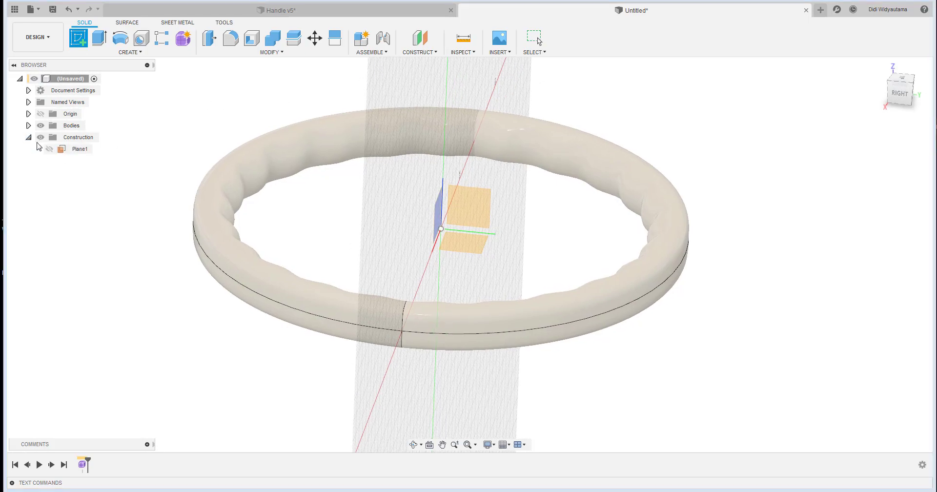
left_click(63, 149)
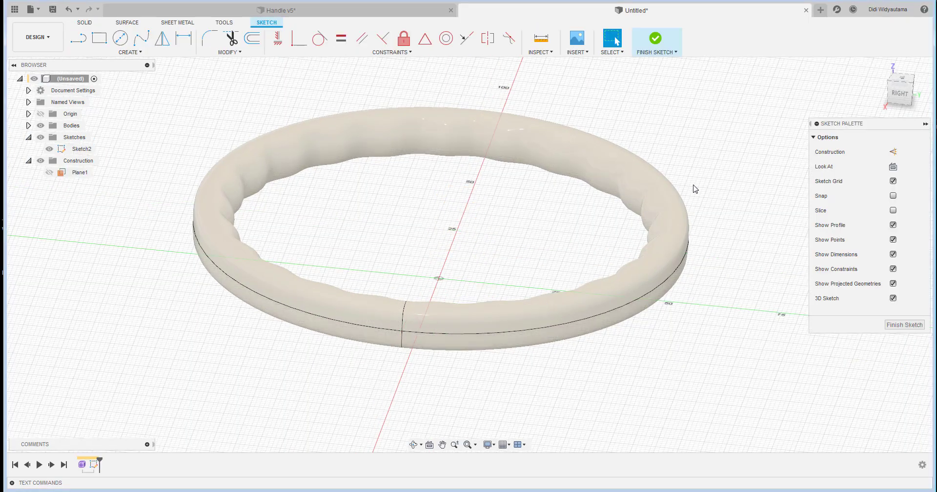
left_click(120, 38)
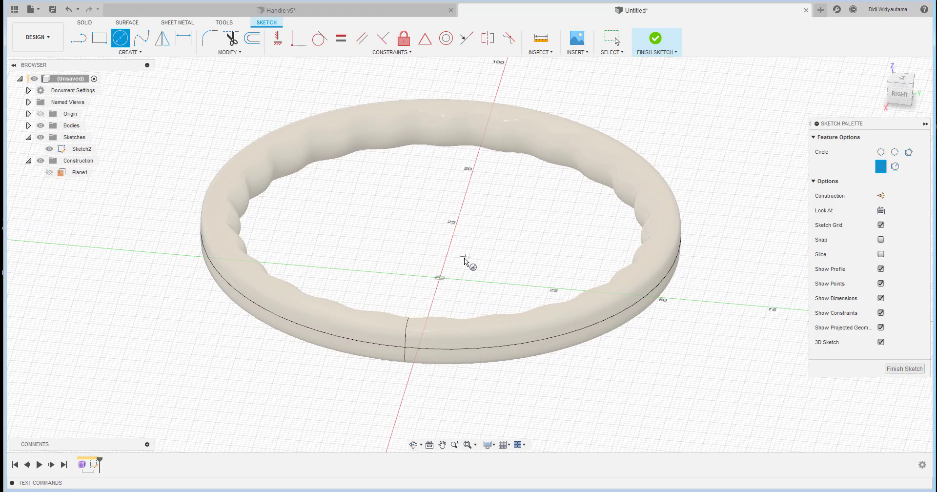
left_click(440, 278)
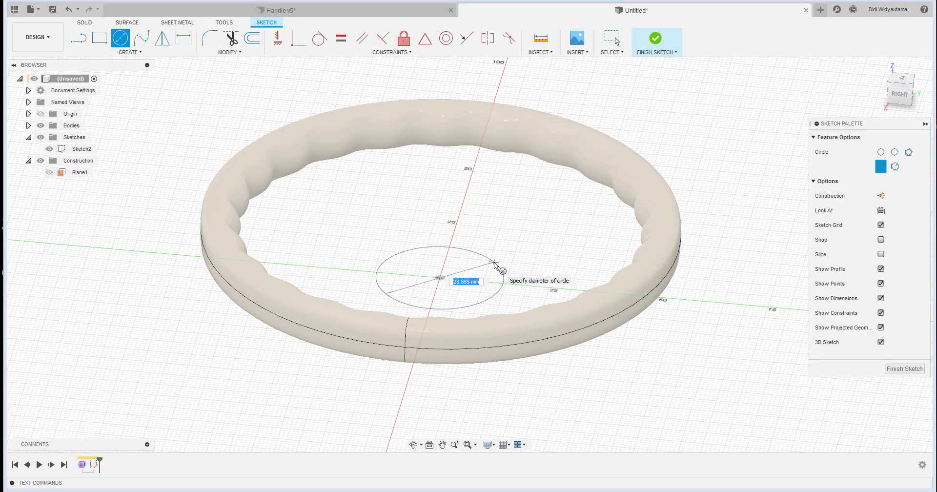
type("30")
key("Return")
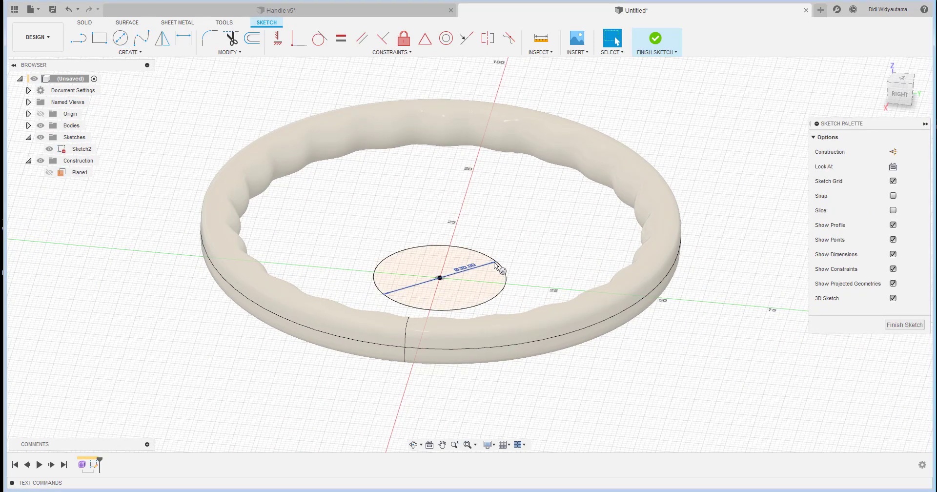
middle_click_drag(494, 264, 532, 195, "shift")
left_click(652, 44)
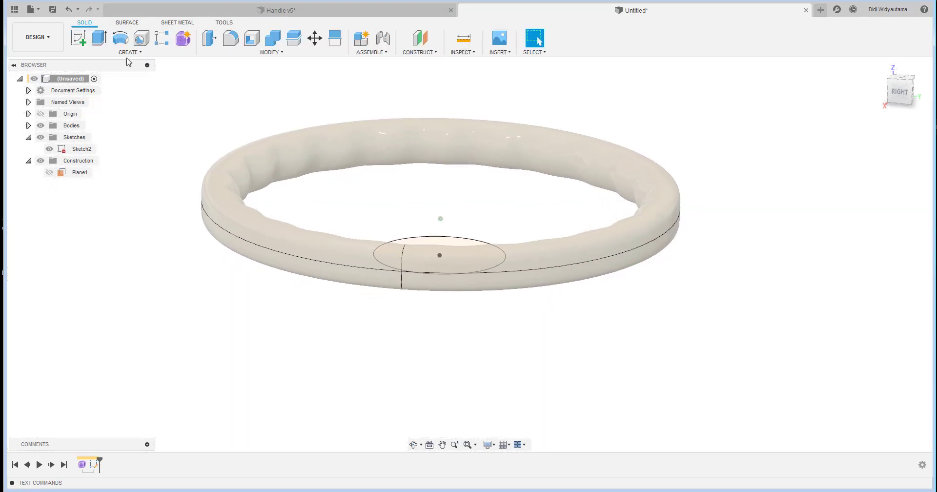
Step: Extrude the circle -15 mm downward as a new body to form the hub
left_click(99, 39)
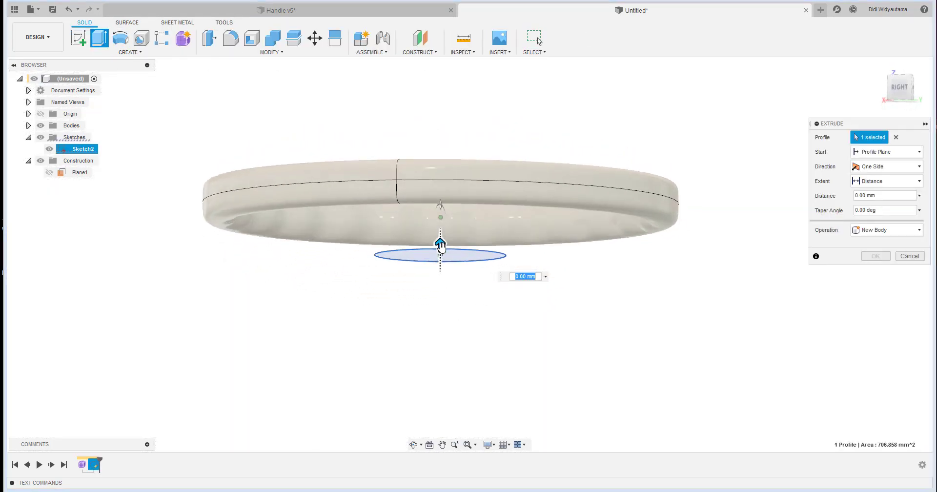
left_click_drag(440, 244, 440, 326)
mouse_move(543, 343)
middle_mouse_down("shift")
mouse_move(561, 345)
mouse_move(552, 345)
middle_mouse_up("shift")
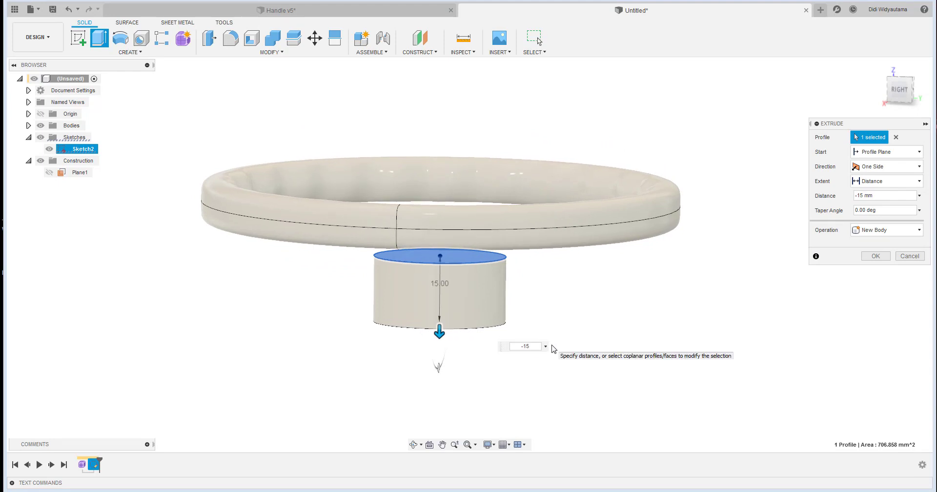
left_click(869, 260)
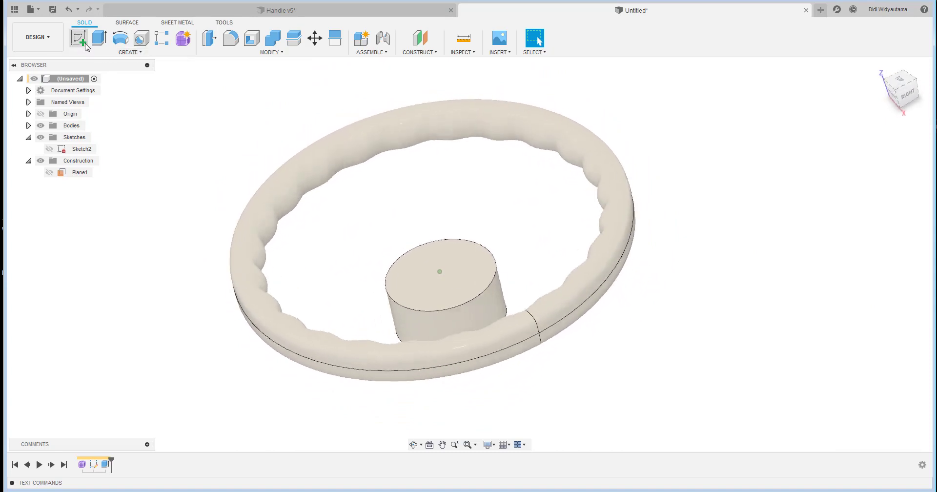
Step: Start a sketch on the vertical XZ plane through the ring's centre and slice the bodies at the sketch plane in front view
left_click(78, 38)
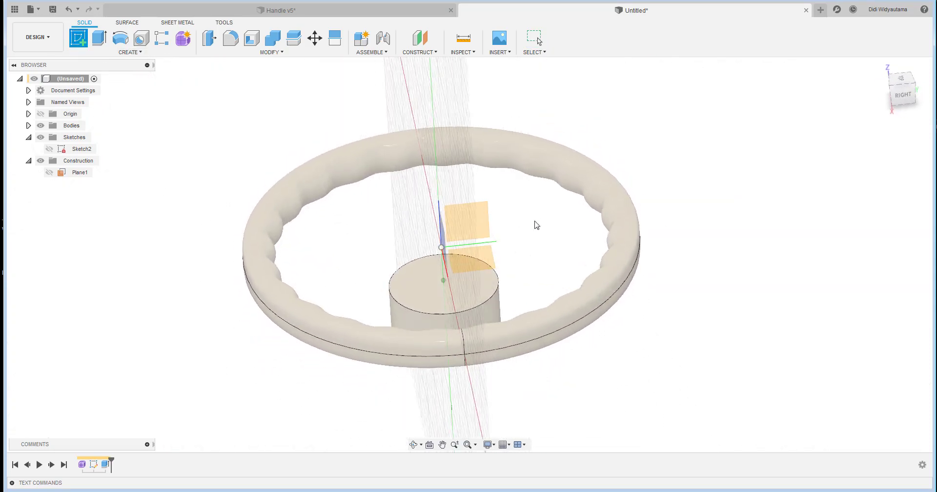
left_click(480, 223)
middle_click_drag(509, 217, 478, 253, "shift")
left_click(480, 254)
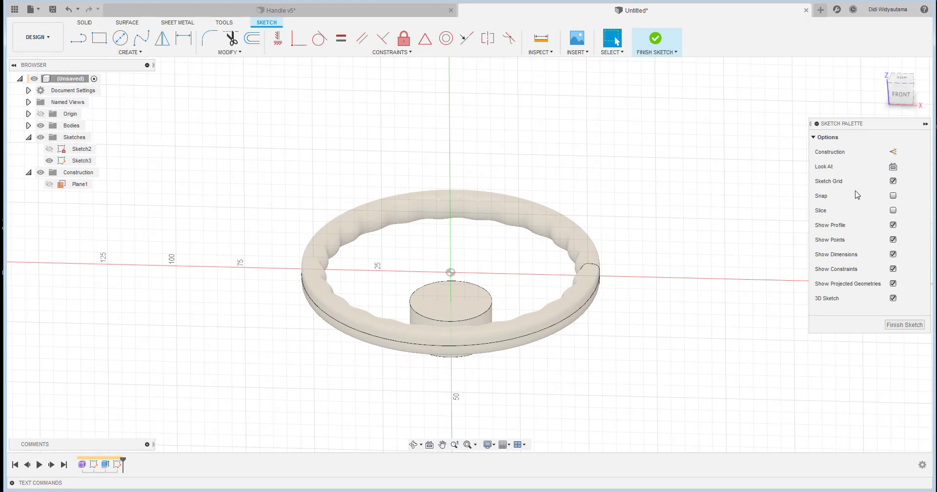
left_click(892, 210)
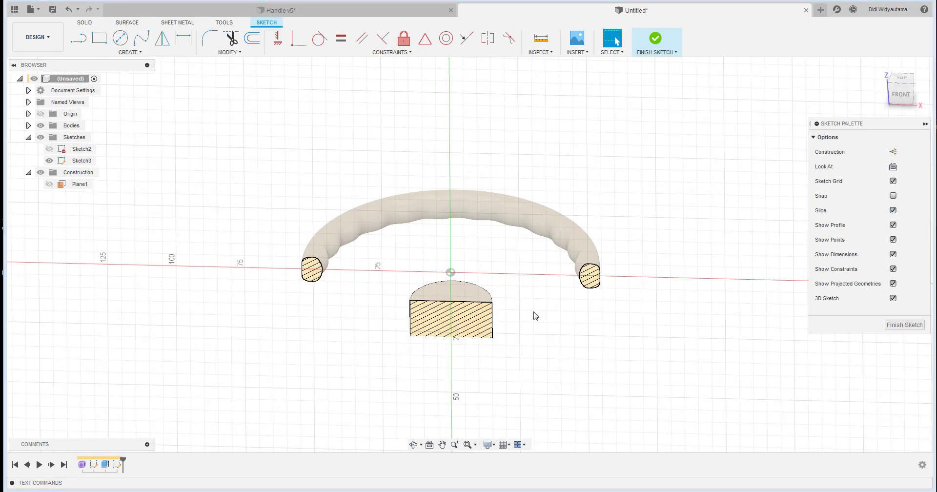
scroll(609, 292, "up", 3)
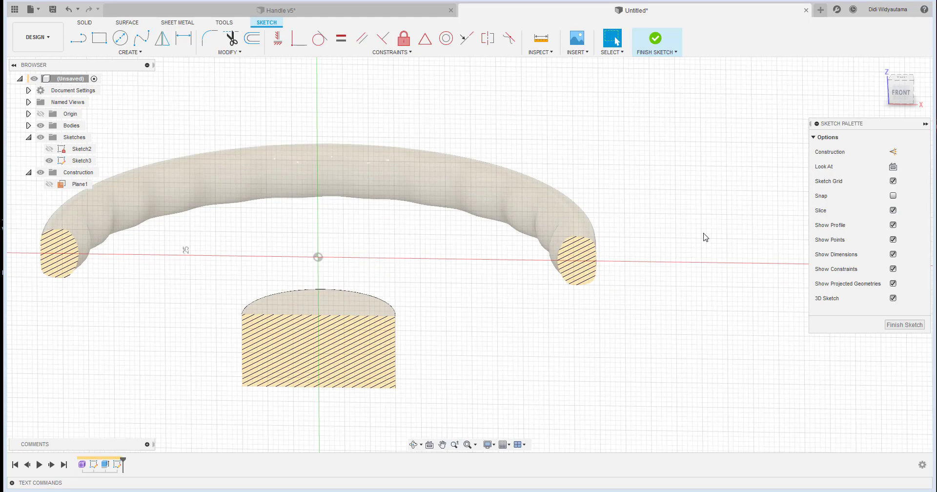
left_click(901, 94)
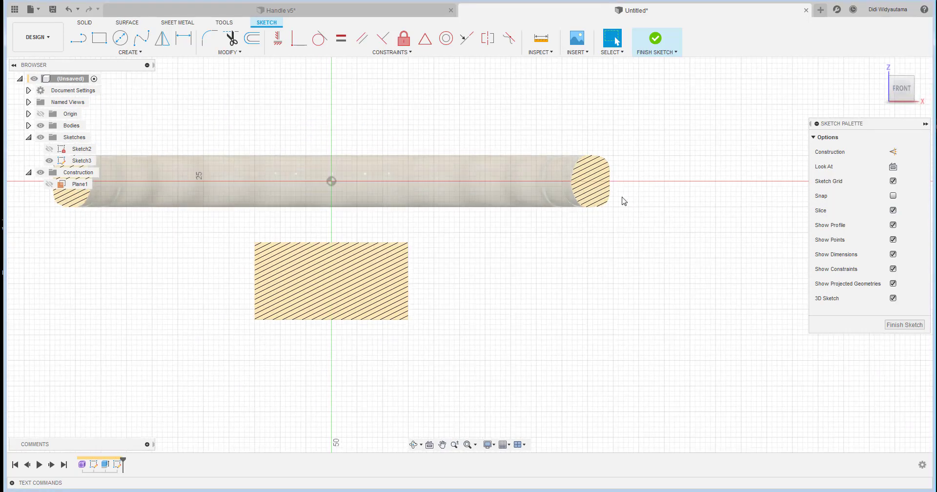
scroll(612, 161, "up", 4)
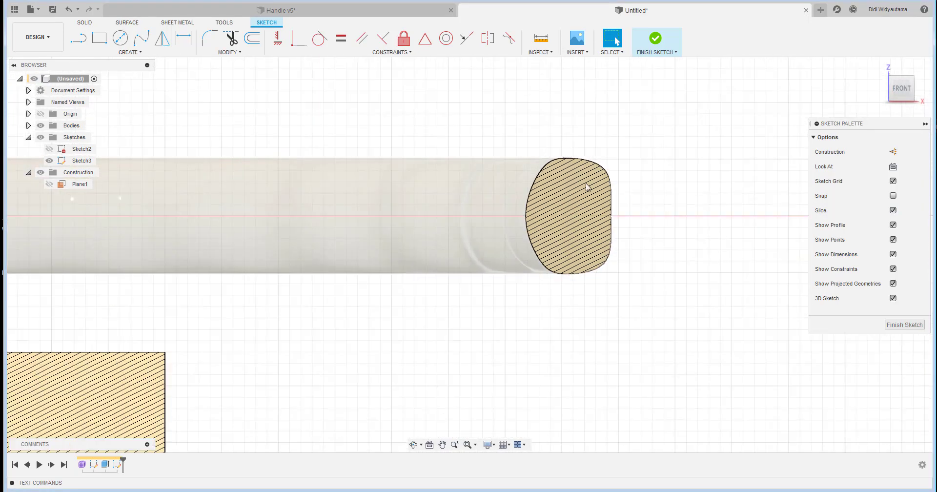
scroll(452, 210, "down", 5)
scroll(390, 258, "up", 1)
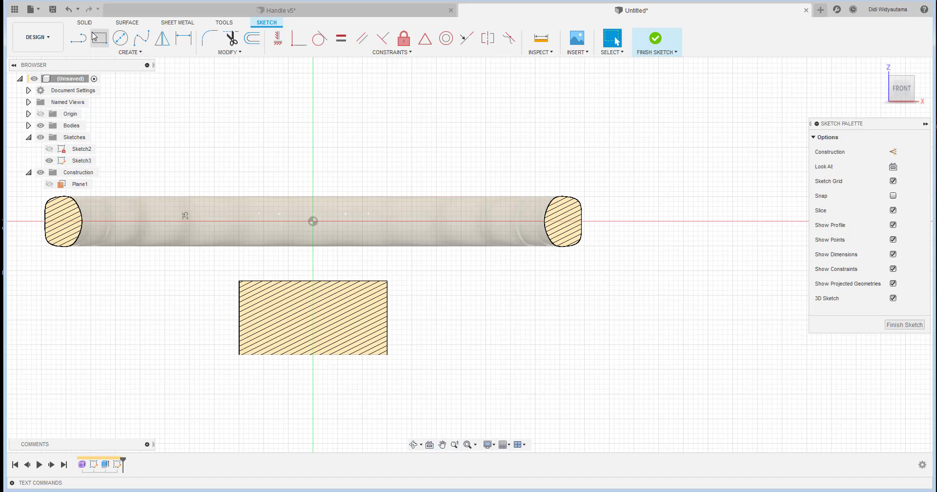
Step: Create linked intersection curves of the ring and the hub cylinder on the sketch plane
left_click(78, 38)
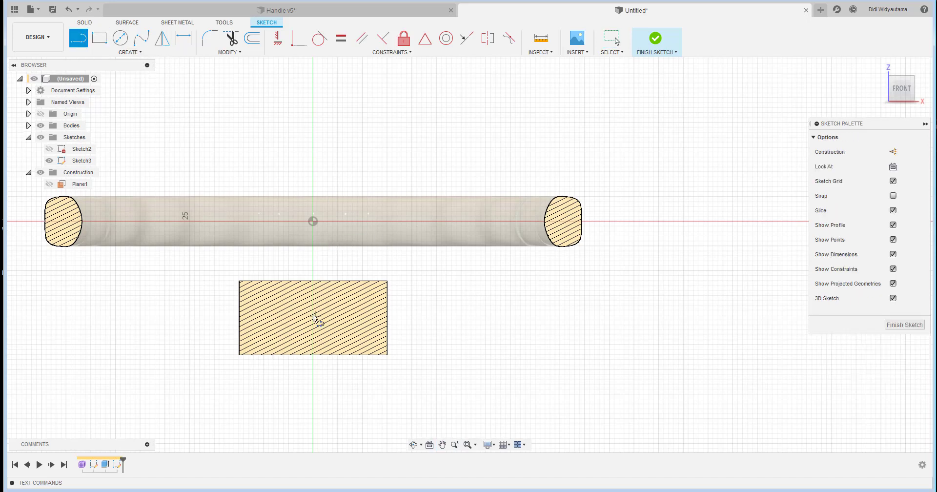
left_click(130, 52)
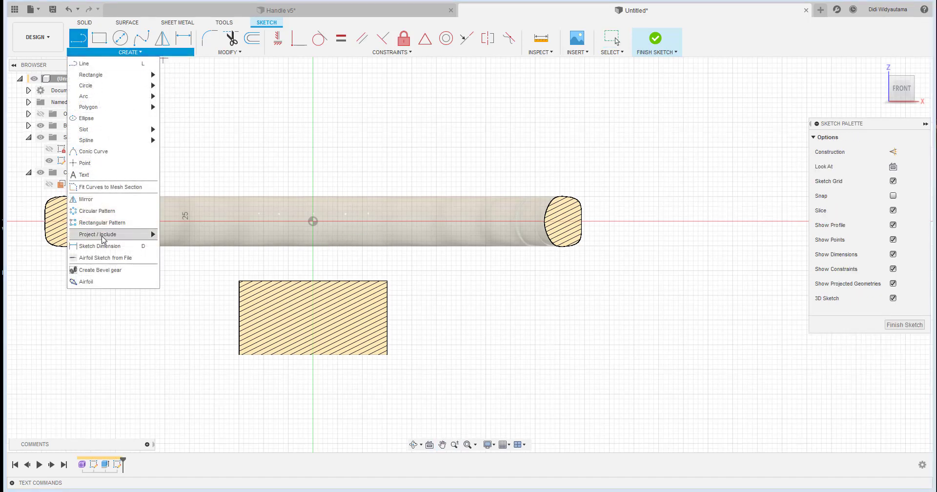
mouse_move(106, 239)
left_click(190, 249)
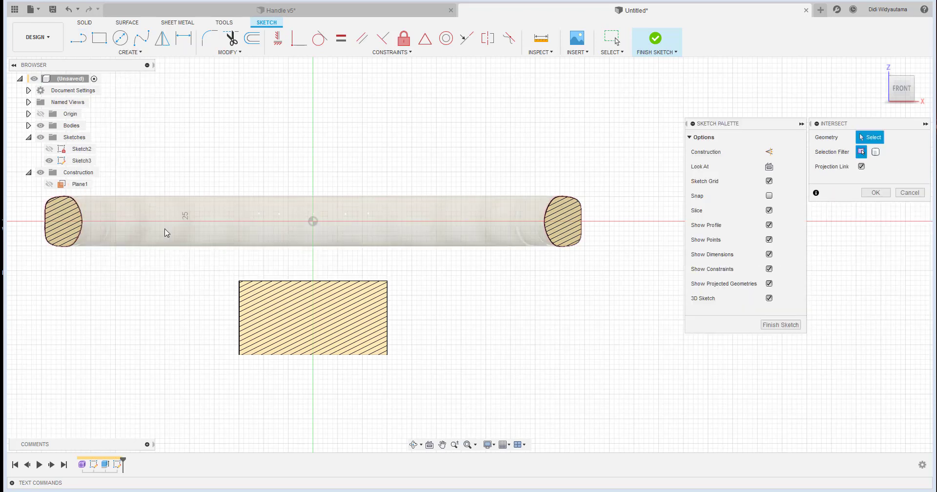
left_click(167, 229)
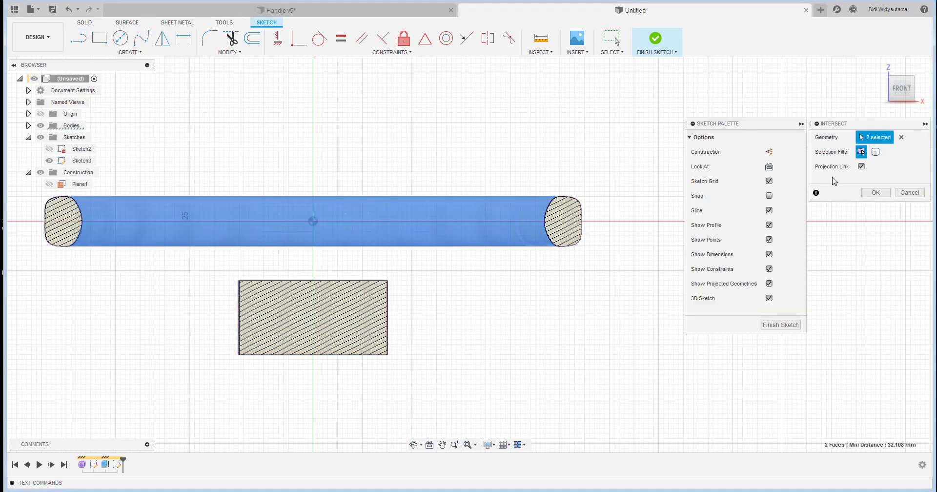
left_click(874, 193)
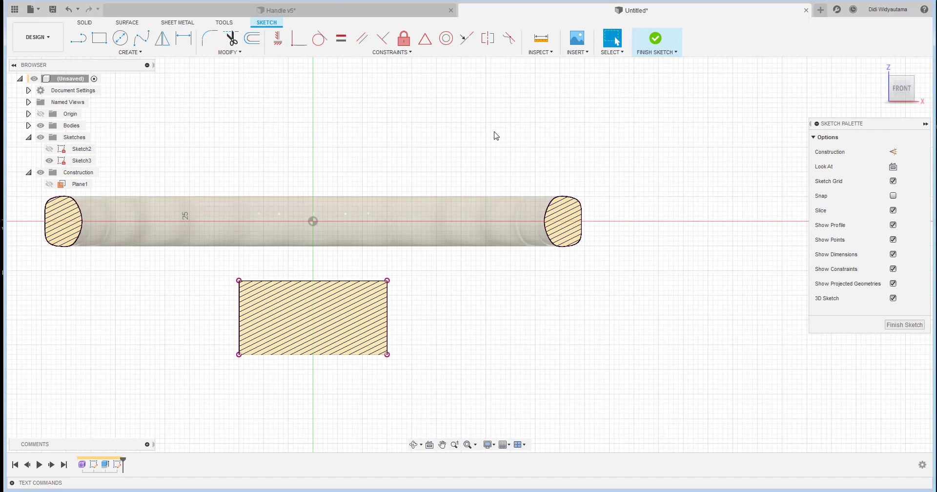
Step: Draw a 30 mm horizontal line across the hub's section between the midpoints of its two vertical sides
left_click(78, 38)
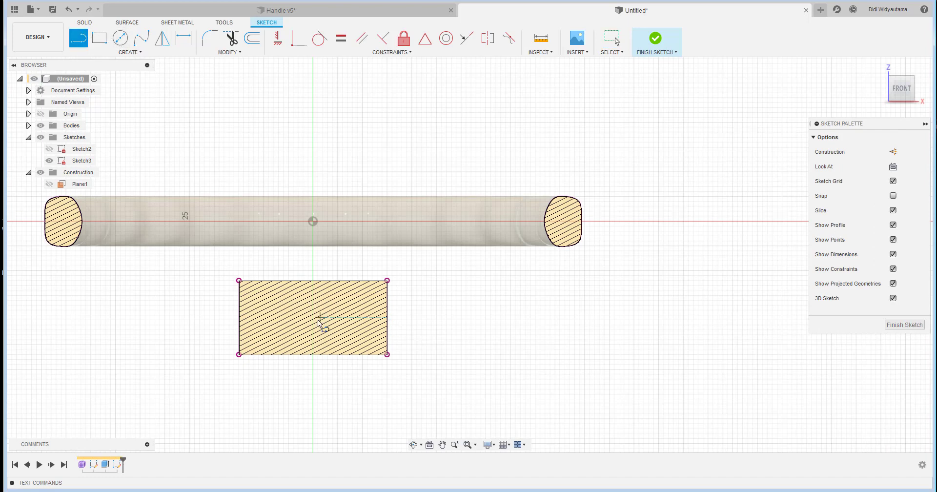
left_click(239, 318)
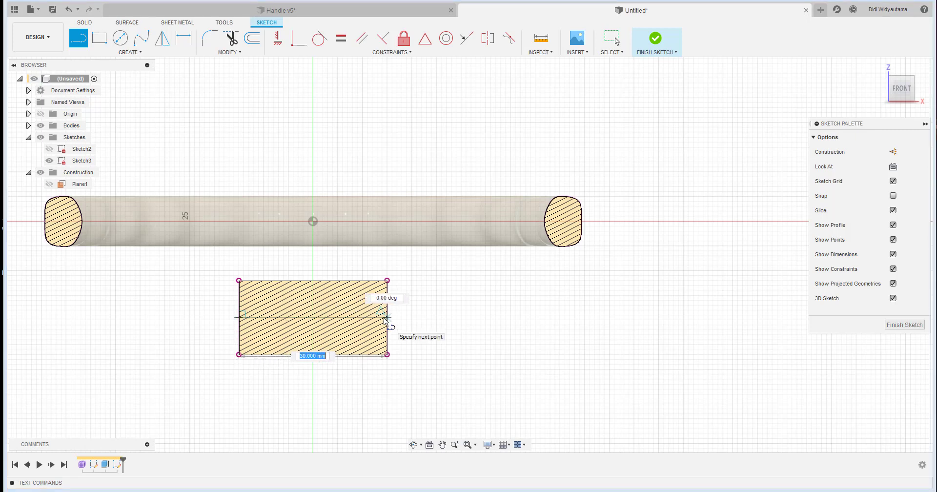
left_click(386, 318)
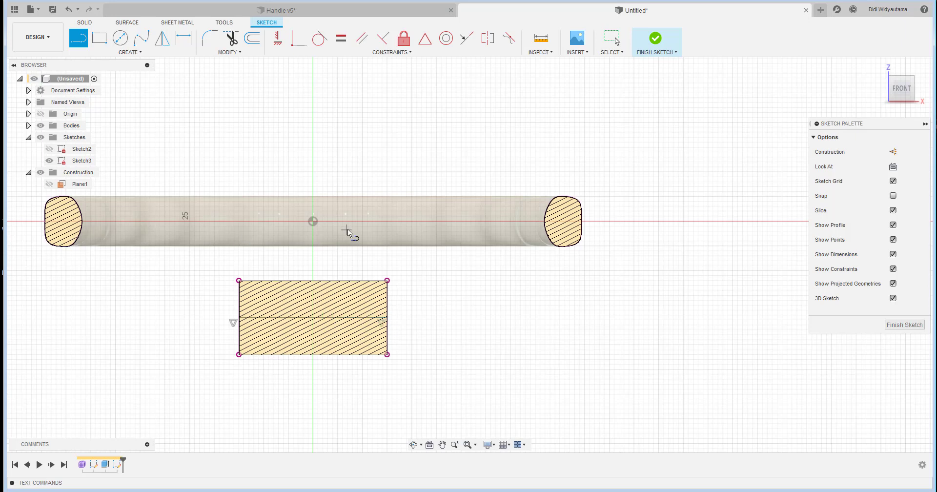
Step: Draw a horizontal line about 54 mm long from the origin to the outer edge of the ring's section on the positive X side
left_click(313, 221)
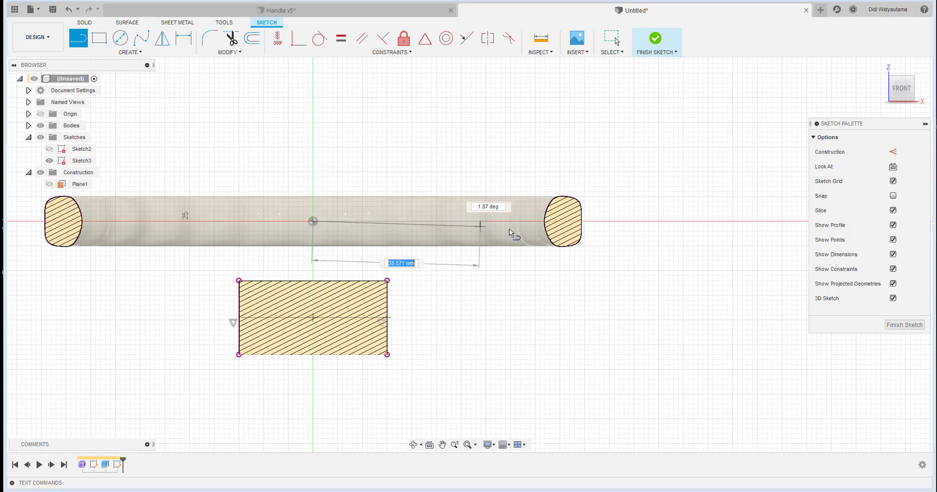
left_click(584, 220)
right_click(601, 200)
left_click(626, 195)
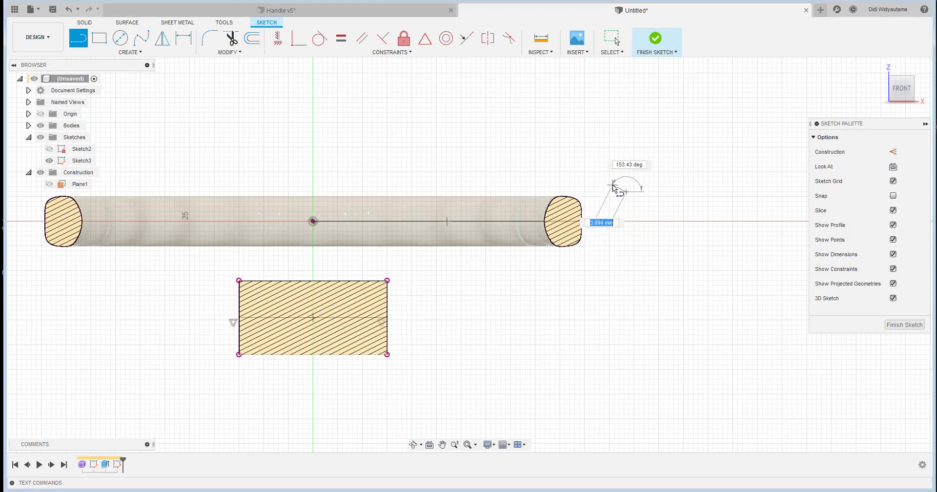
right_click(613, 185)
left_click(626, 191)
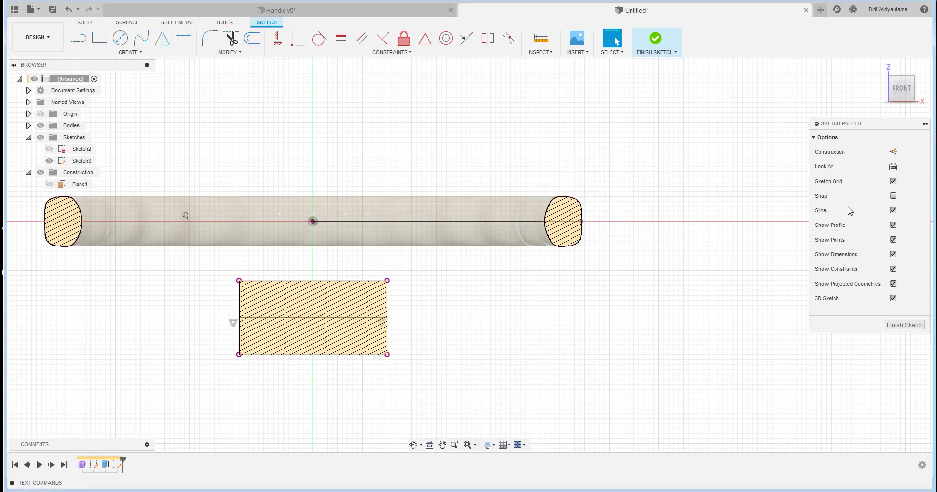
left_click(481, 221)
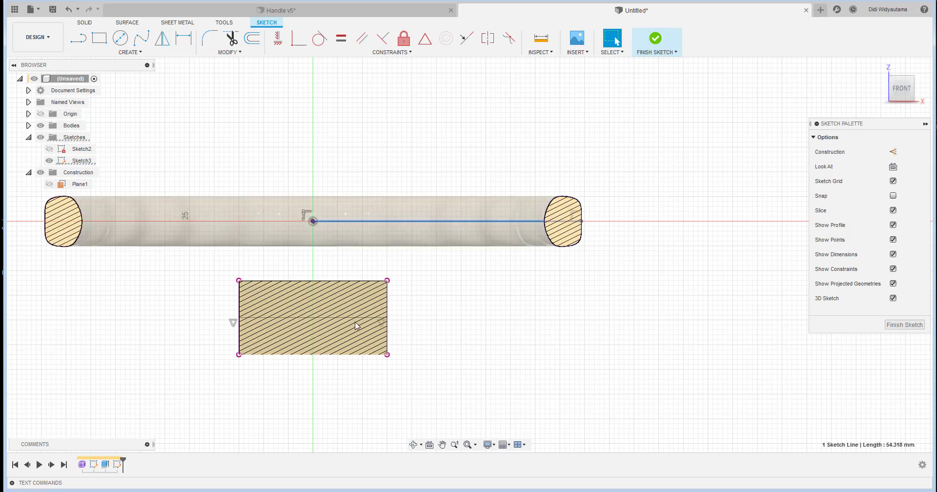
left_click(673, 250)
Step: Try to trim the long horizontal line where it meets the ring's section
scroll(517, 215, "up", 4)
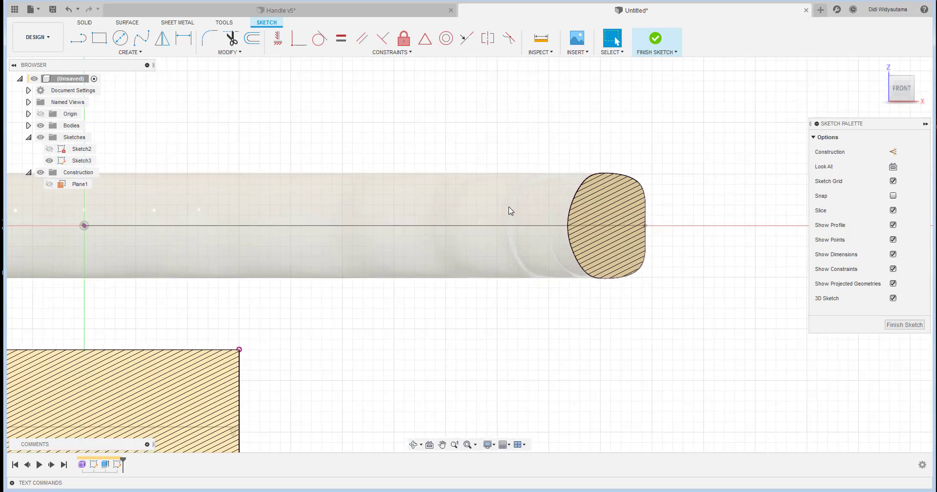
left_click(230, 39)
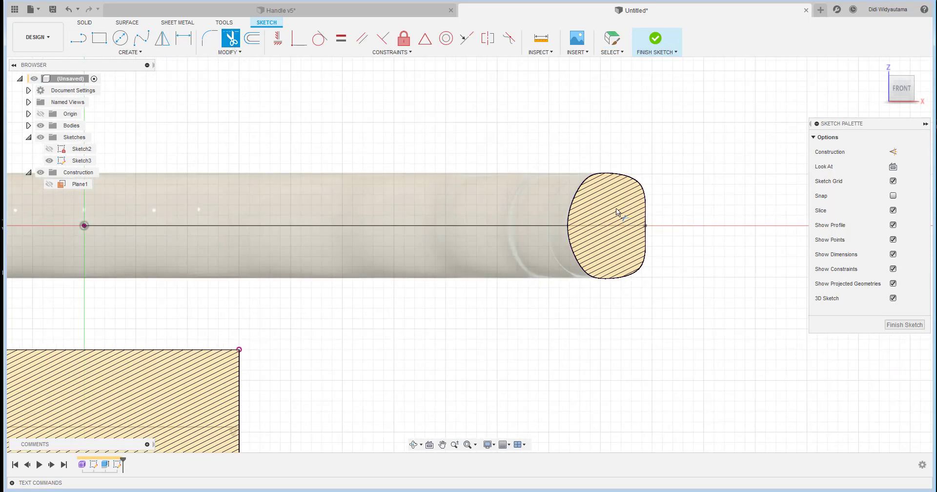
left_click(540, 224)
key("Escape")
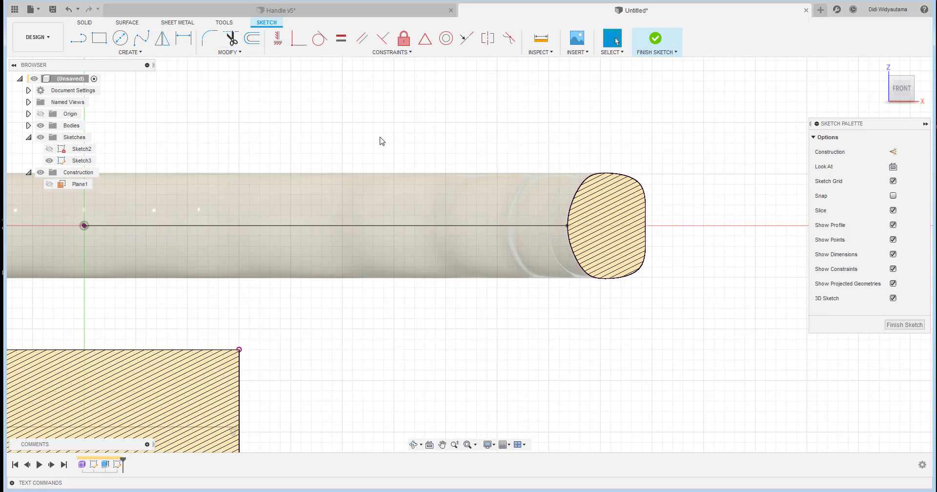
Step: Trim the horizontal line between the origin and the ring's inner edge, and select the remaining segment inside the ring's section
left_click(231, 39)
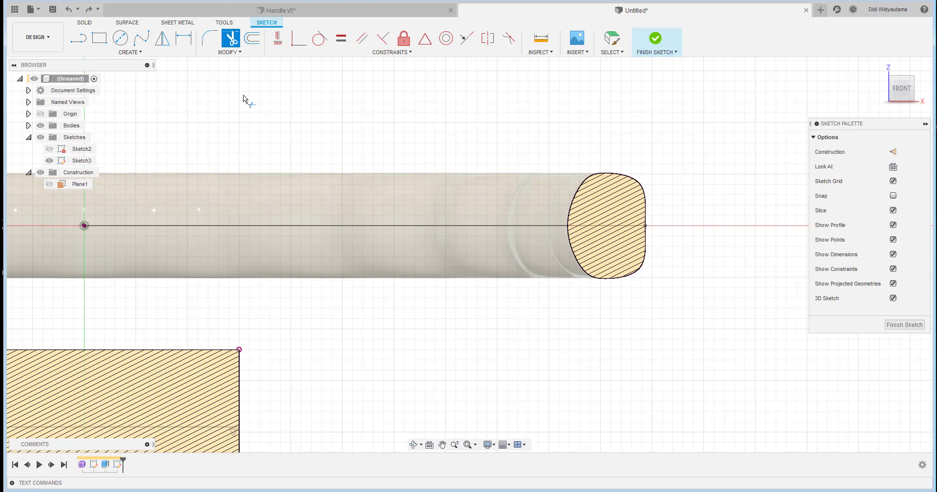
left_click(253, 228)
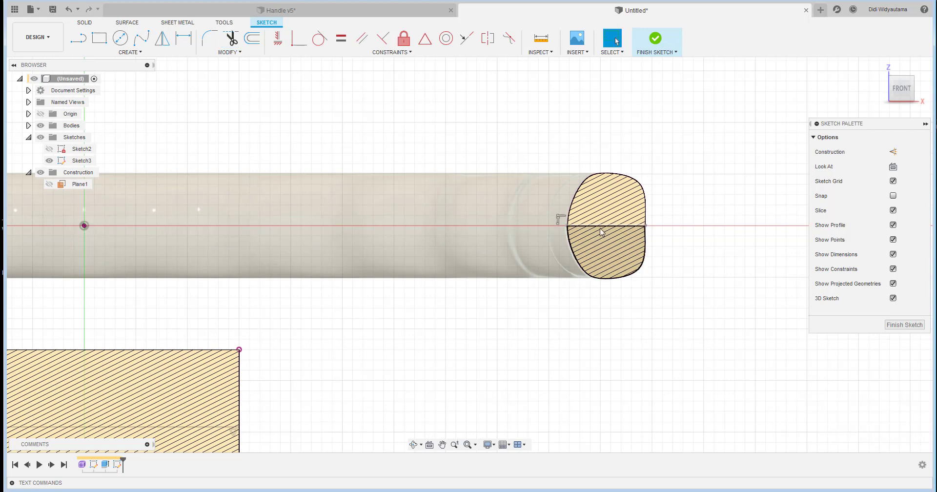
key("Escape")
left_click(600, 226)
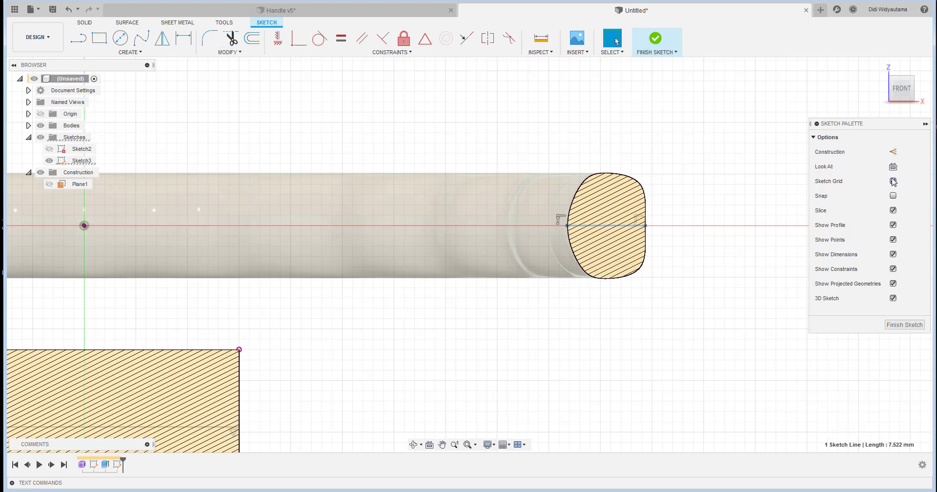
Step: Convert the line inside the ring's section and the horizontal line across the hub's section to construction lines
left_click(892, 151)
left_click(237, 427)
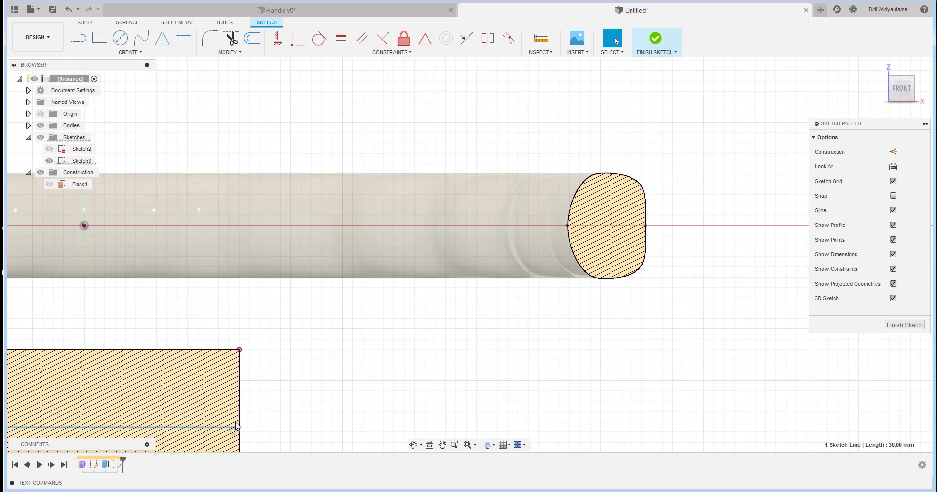
left_click(894, 152)
scroll(460, 306, "down", 3)
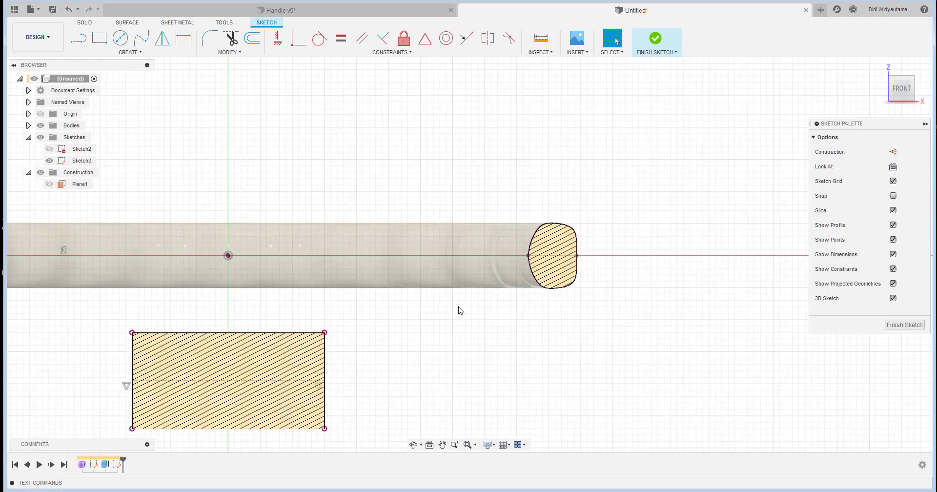
Step: Draw a six-point fit point spline about 58 mm long from the ring section's centre through its inner edge to the hub section's centre
middle_click_drag(459, 306, 534, 244)
left_click(141, 38)
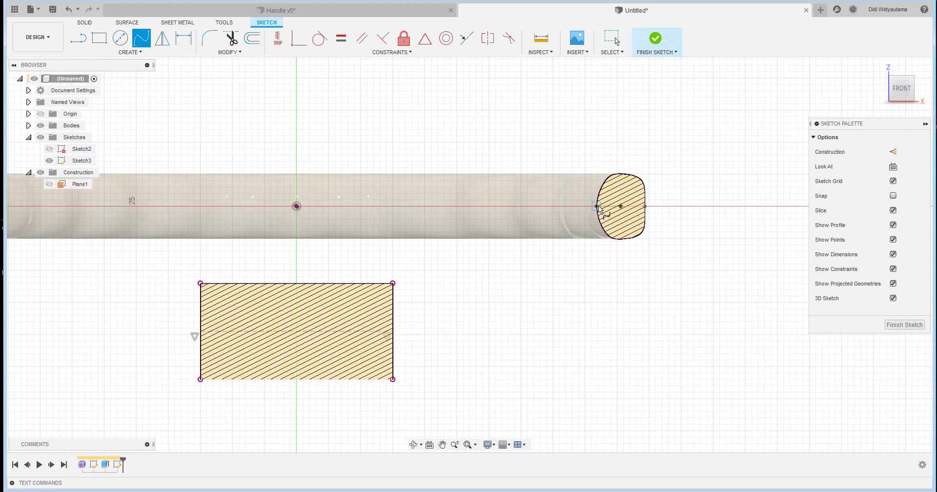
left_click(518, 255)
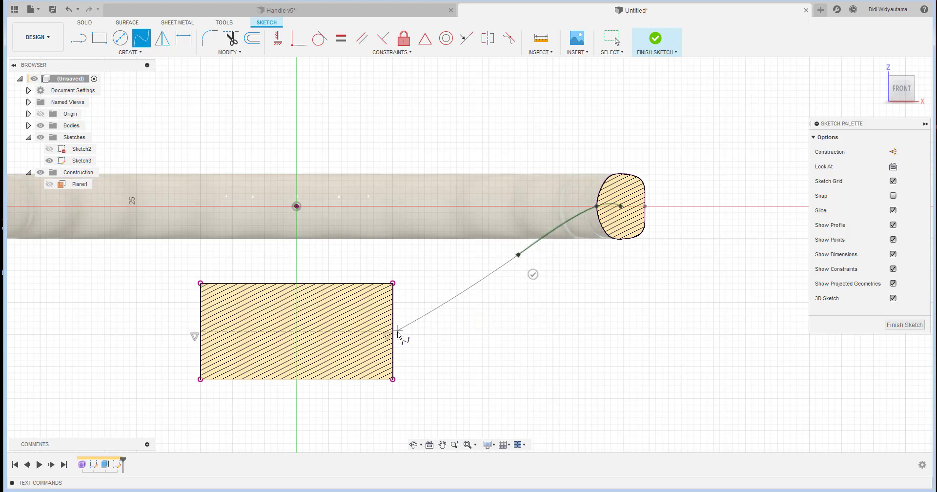
left_click(466, 315)
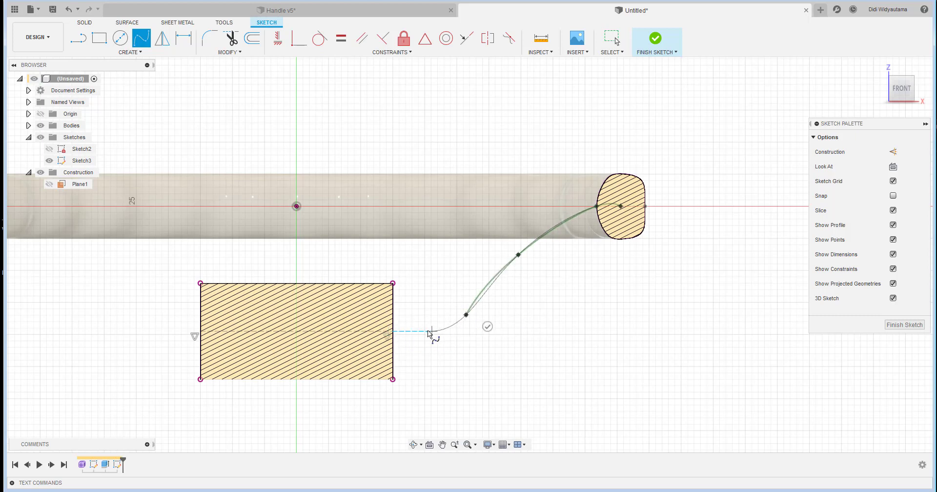
left_click(393, 331)
key("Return")
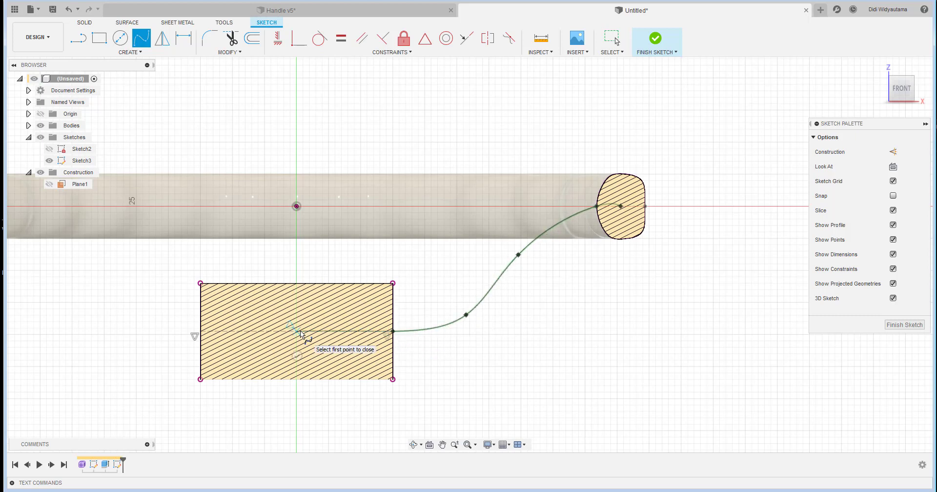
right_click(301, 331)
left_click(338, 331)
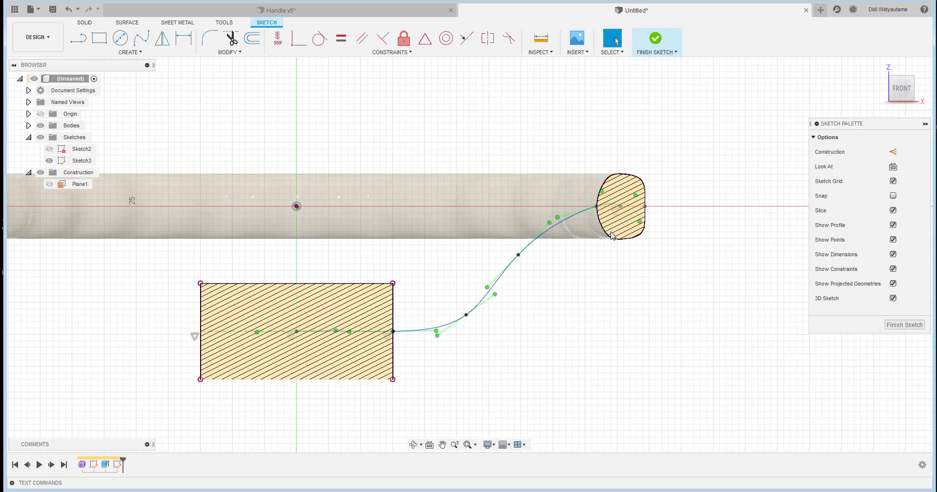
Step: Rotate the spline's tangent handle at the ring section's centre and constrain it horizontal
scroll(615, 230, "up", 5)
left_click(771, 179)
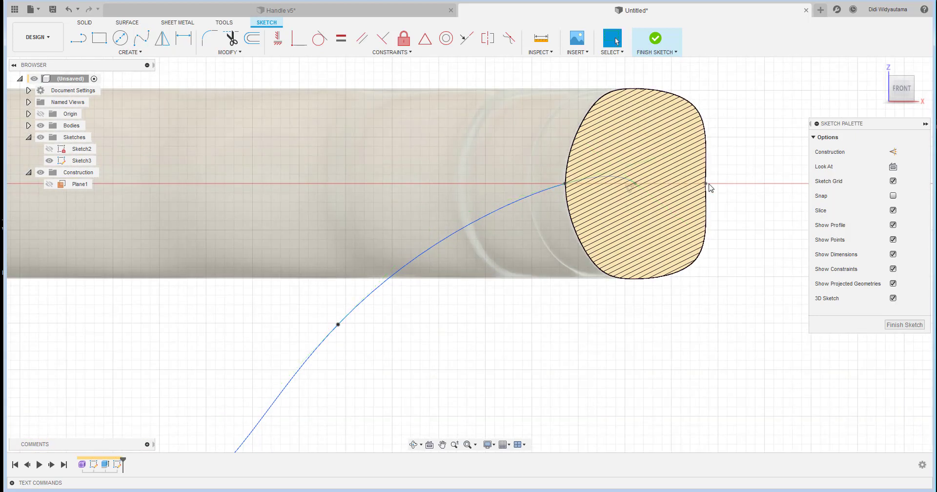
left_click(623, 184)
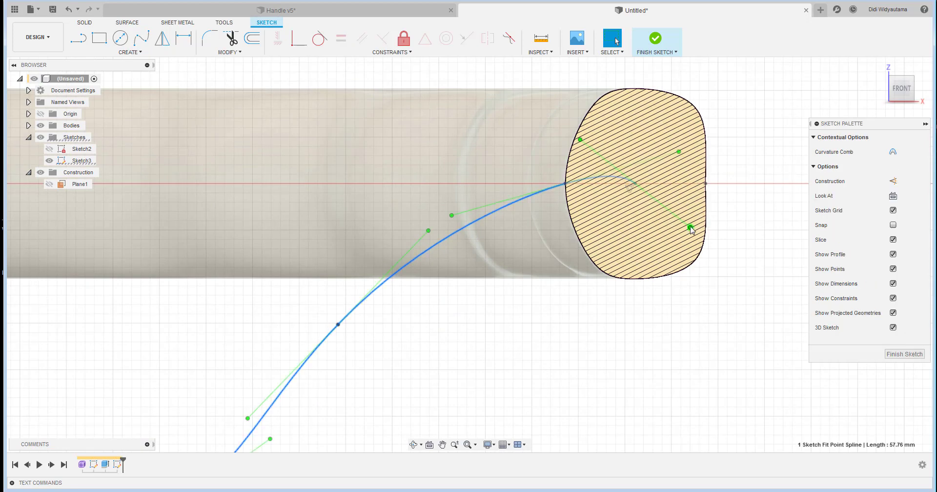
left_click_drag(690, 228, 742, 175)
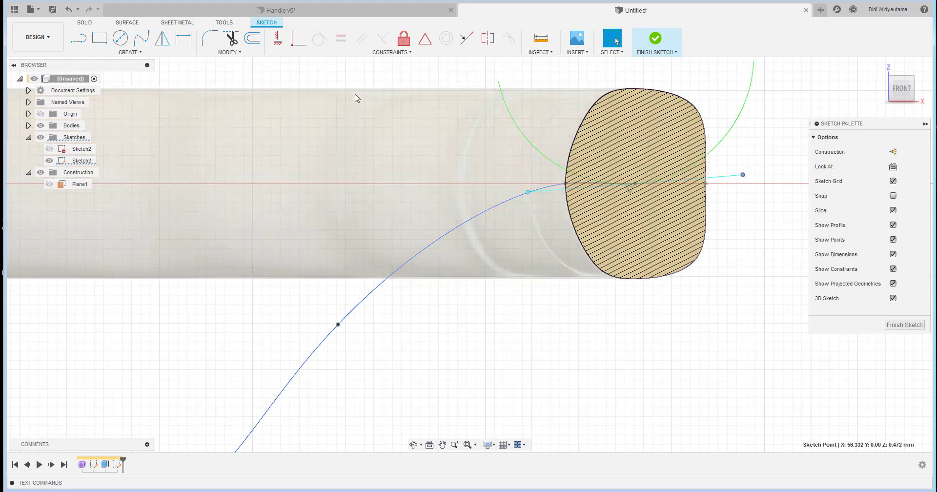
left_click(768, 196)
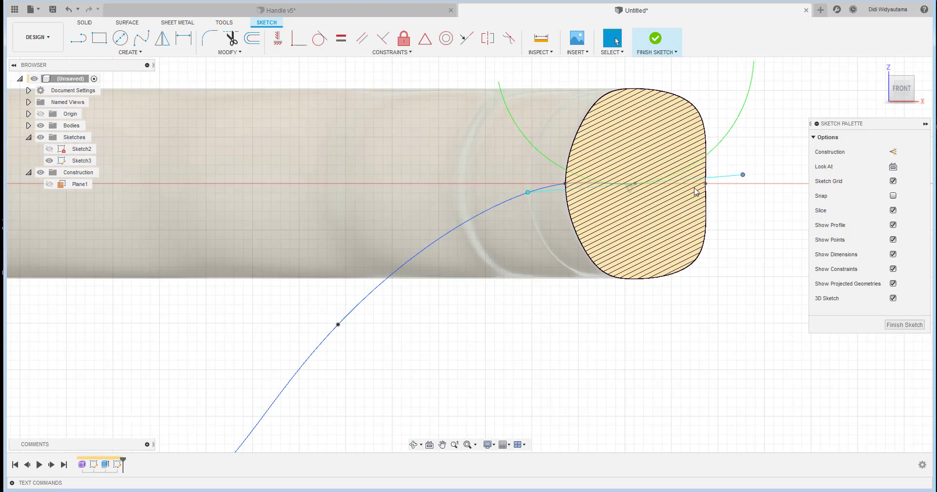
left_click(284, 37)
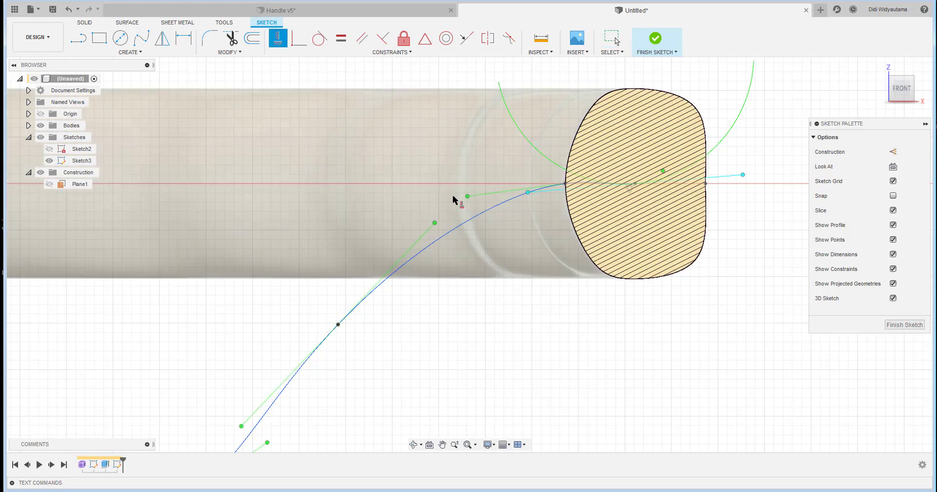
left_click(734, 176)
key("Escape")
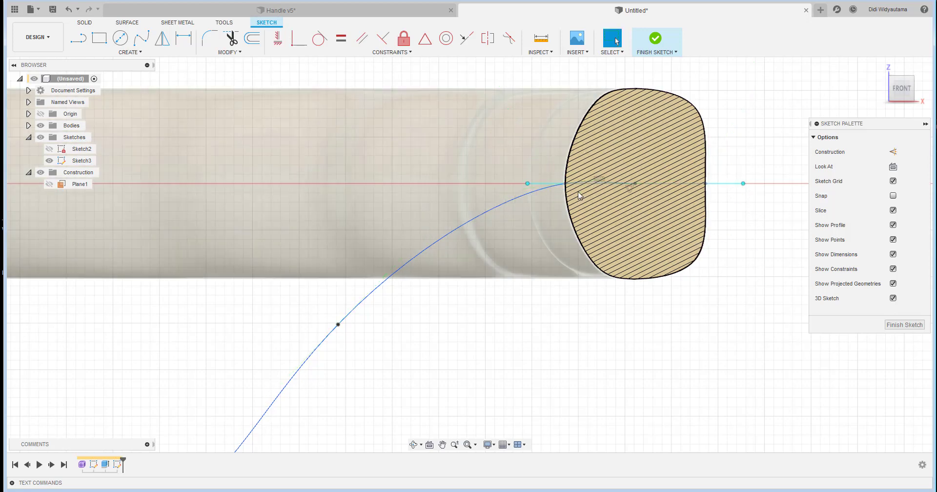
Step: Align the spline's tangent handle at the ring's inner edge with the horizontal axis
scroll(578, 195, "up", 5)
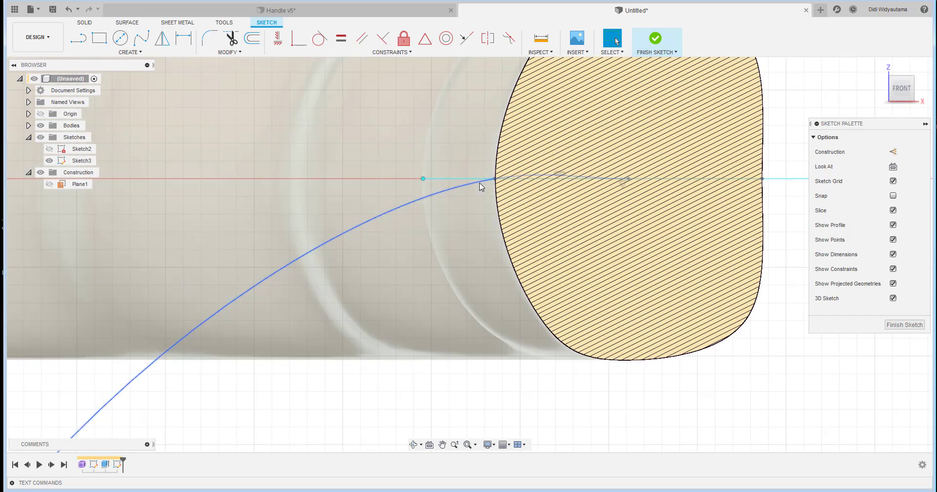
left_click(482, 186)
left_click_drag(682, 149, 688, 180)
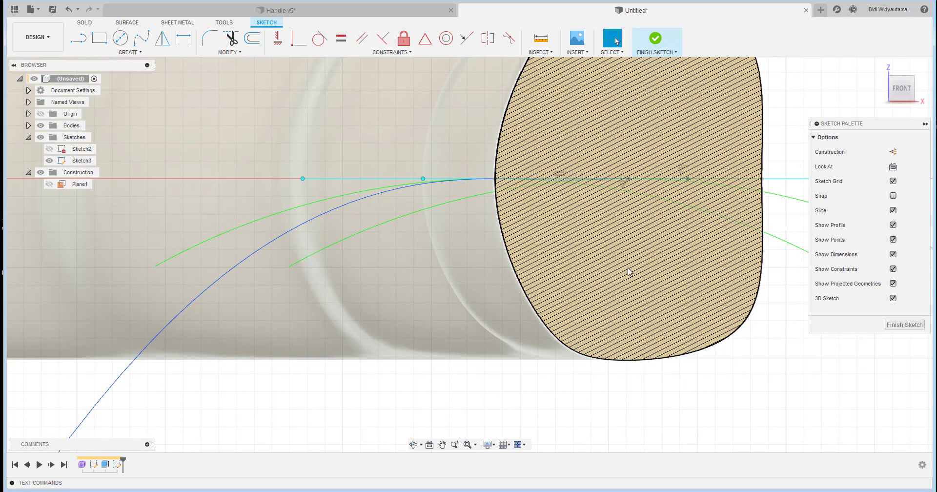
left_click(654, 179)
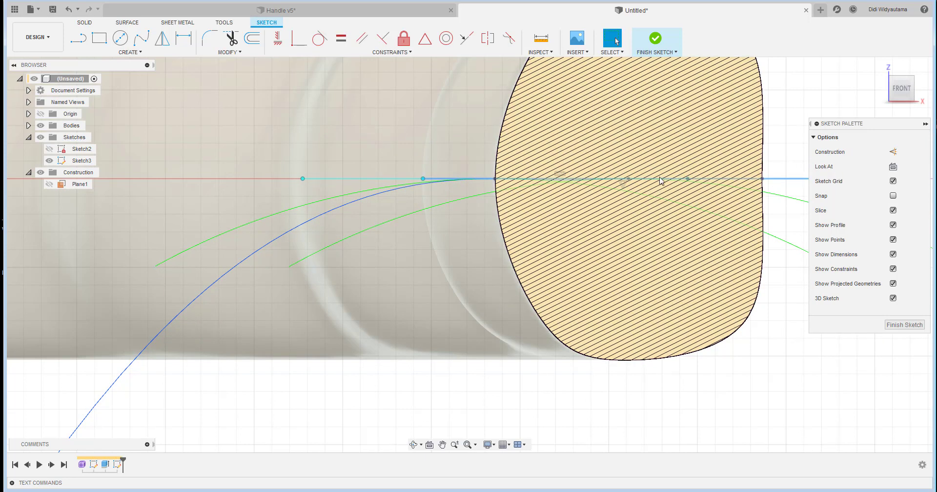
Step: Constrain the spline's tangent handle at the hub section's centre horizontal
scroll(661, 181, "up", 3)
scroll(644, 182, "down", 7)
middle_click_drag(565, 260, 736, 174)
middle_click_drag(660, 226, 660, 278)
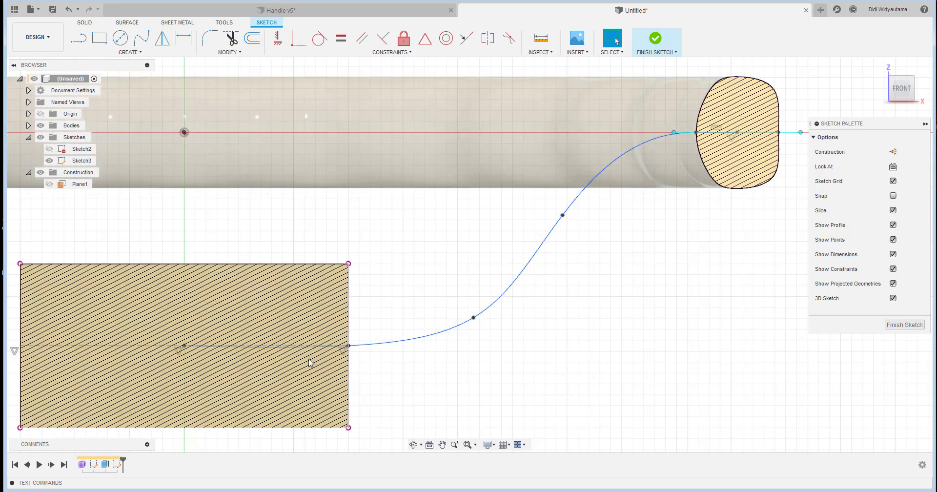
left_click(378, 346)
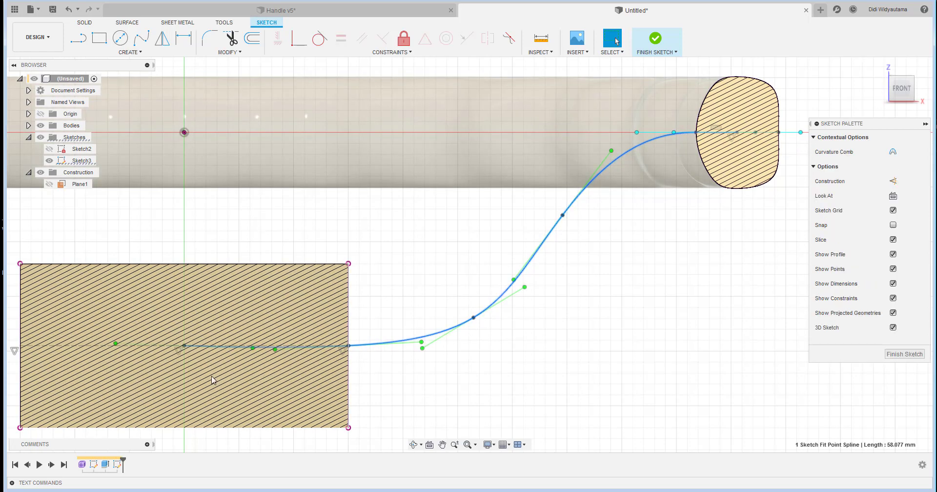
left_click(364, 209)
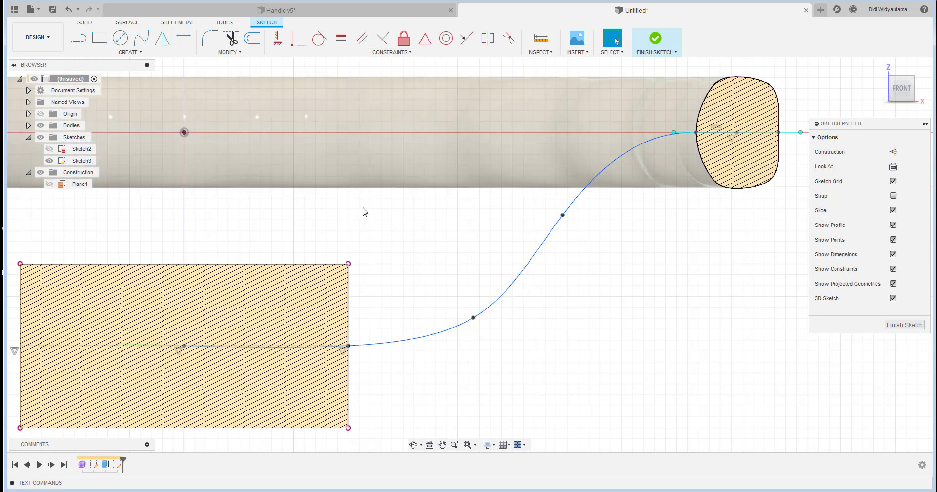
left_click(276, 38)
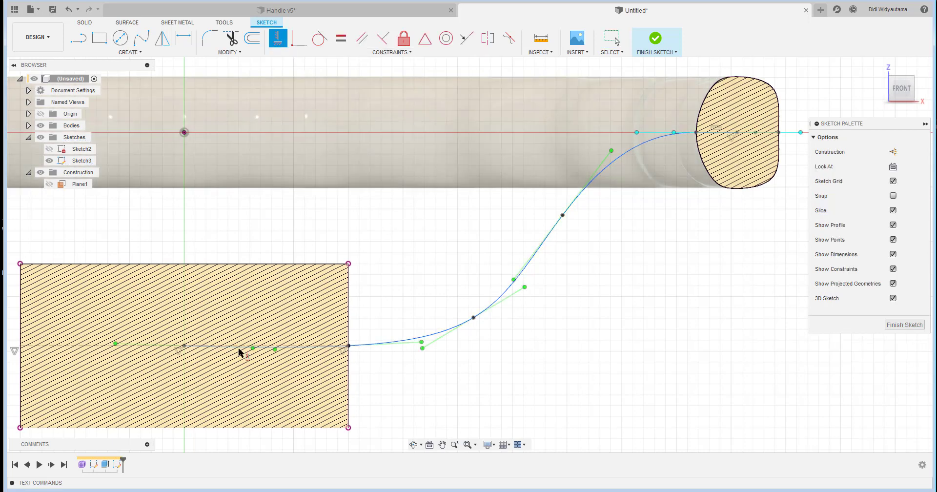
left_click(139, 342)
scroll(224, 363, "up", 2)
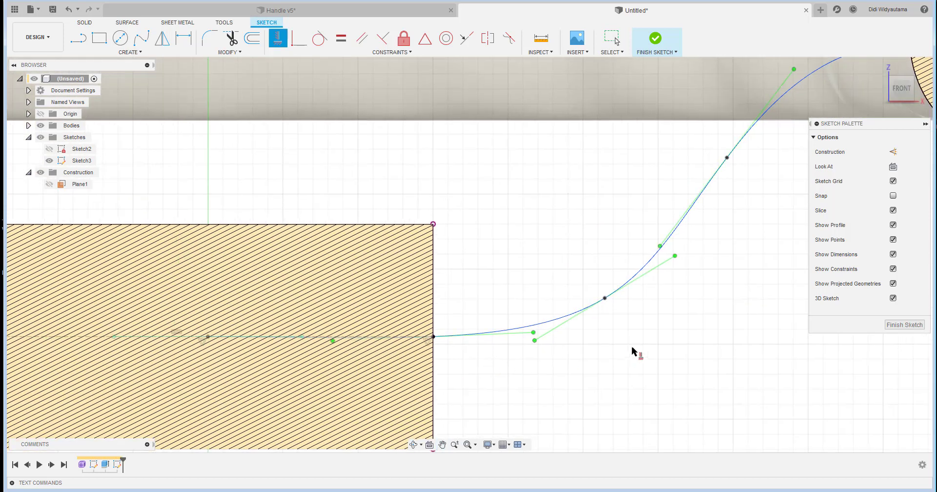
right_click(687, 327)
left_click(718, 328)
Step: Reshape the spline by moving its lower intermediate point to about X 27.9, Z -16.8 mm and its upper one to X 36.7, Z -6.5 mm
scroll(742, 339, "down", 4)
scroll(747, 345, "up", 1)
middle_click_drag(714, 332, 552, 333)
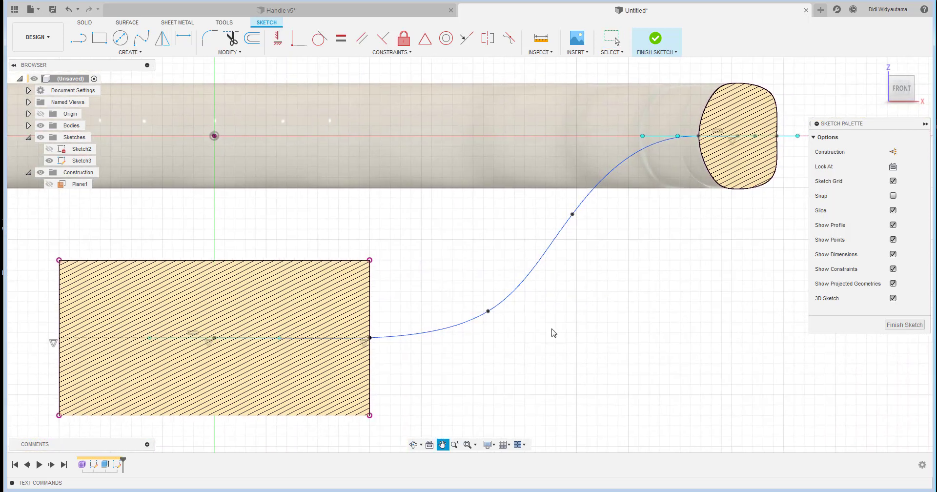
left_click_drag(488, 312, 501, 313)
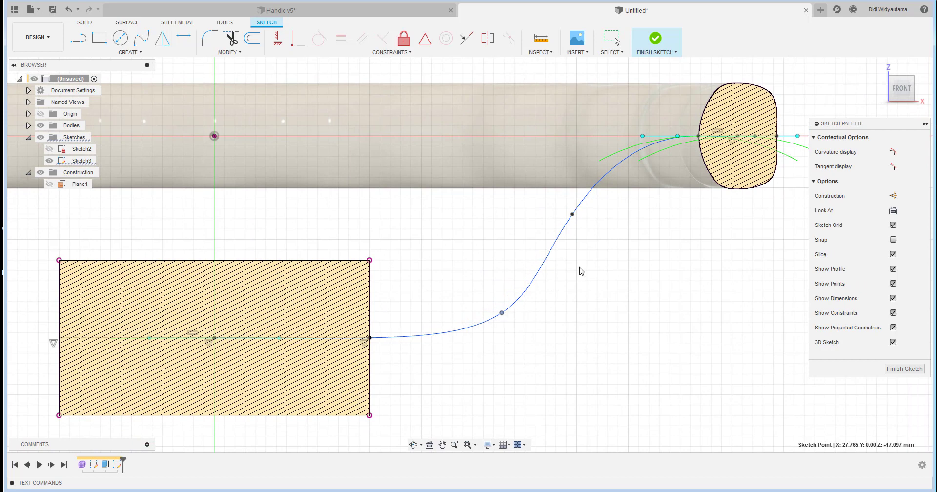
left_click_drag(574, 214, 594, 204)
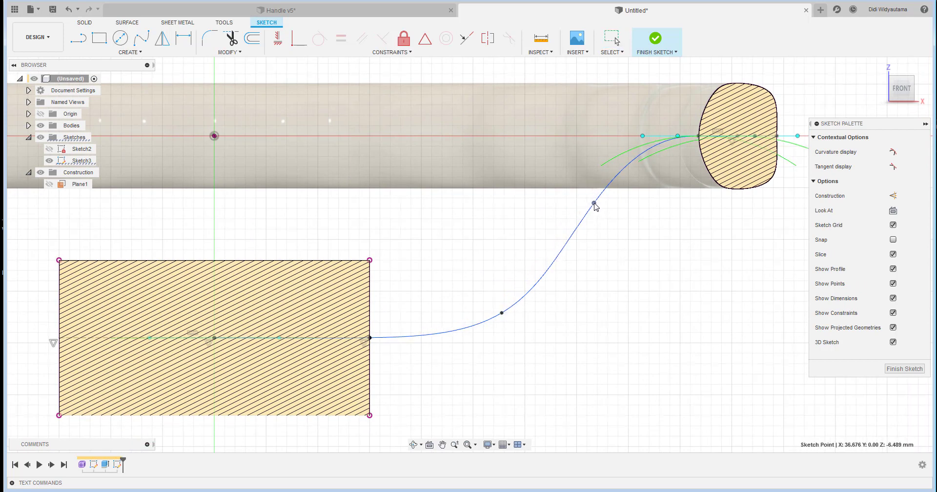
left_click(664, 249)
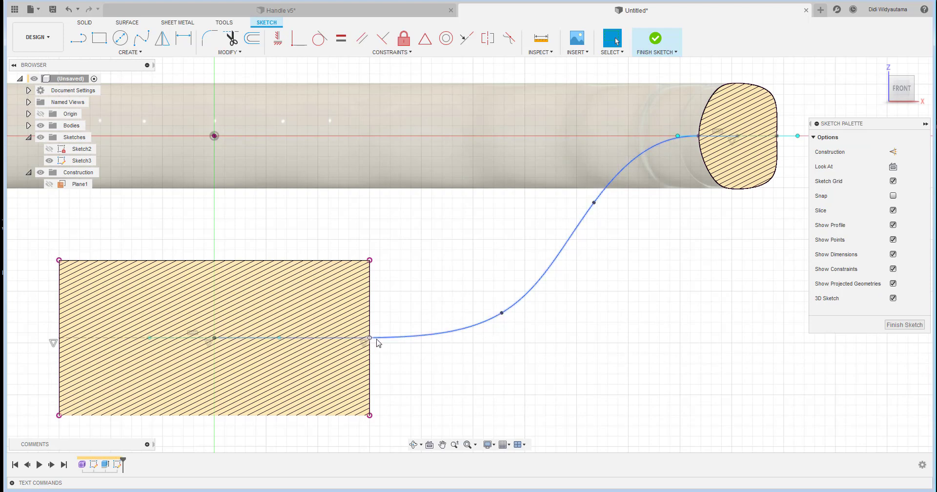
left_click_drag(502, 317, 504, 314)
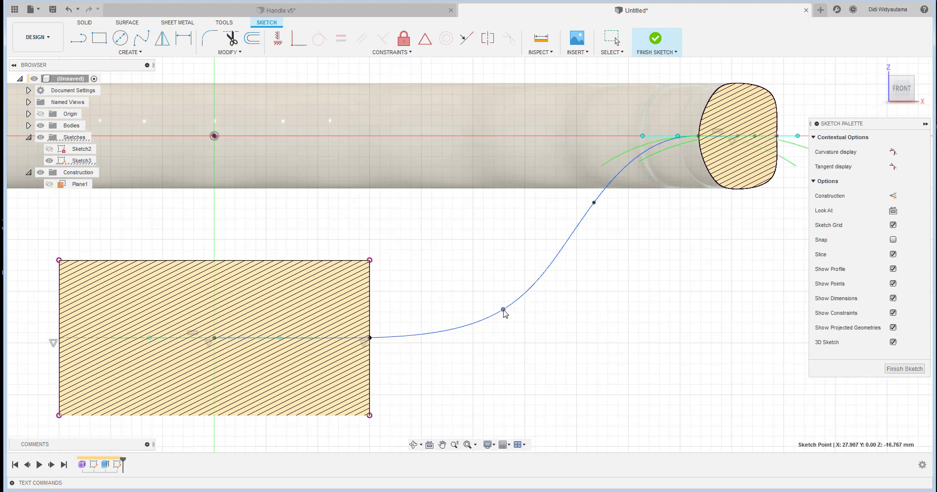
left_click(641, 337)
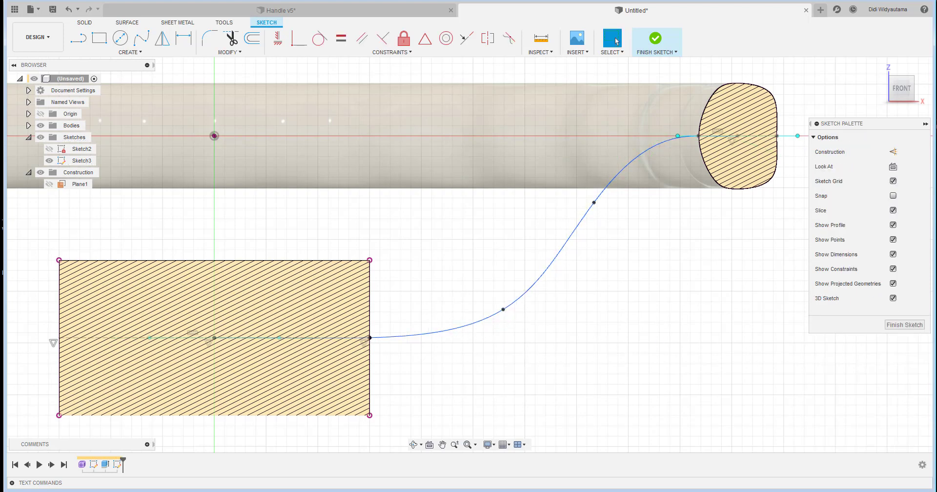
Step: Finish the sketch and create a plane along the spline at its hub end, at a proportional distance of 1.00
left_click(904, 324)
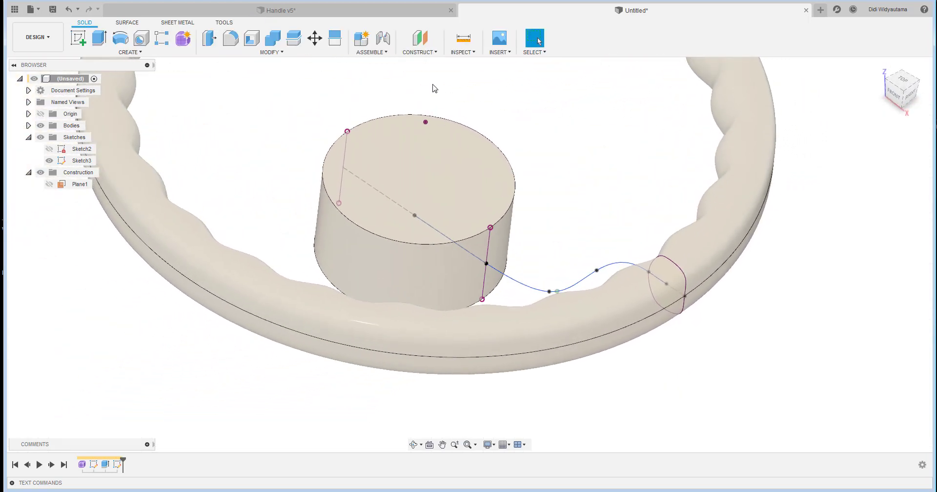
left_click(424, 52)
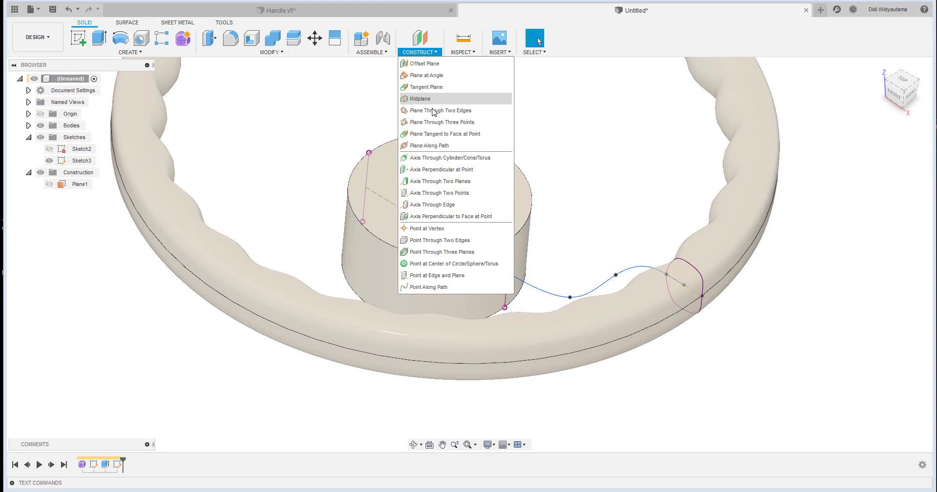
left_click(463, 146)
left_click(529, 285)
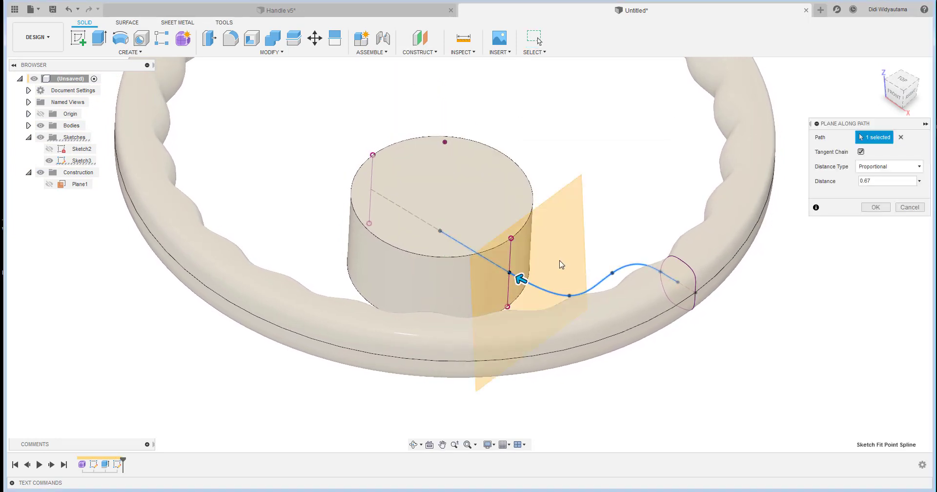
left_click_drag(523, 281, 412, 223)
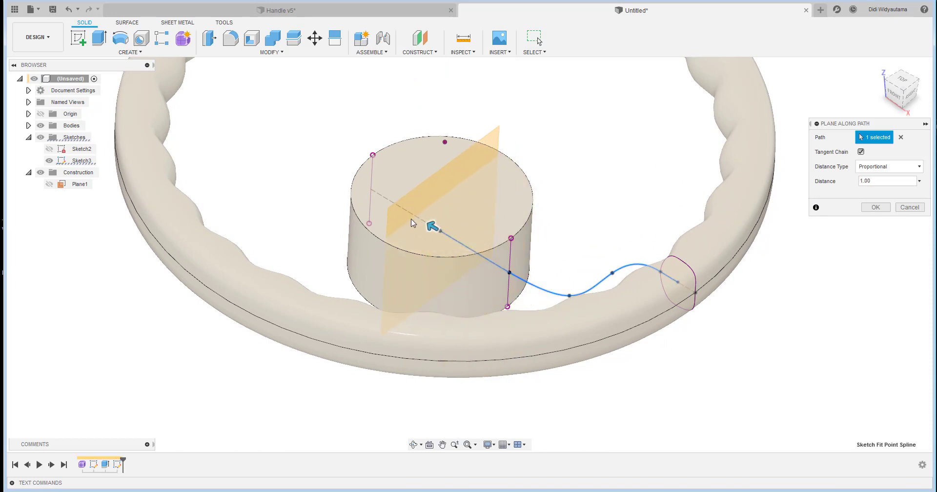
left_click(875, 207)
Step: Create a second plane along the spline at its ring end, at a proportional distance of 0.00
left_click(419, 52)
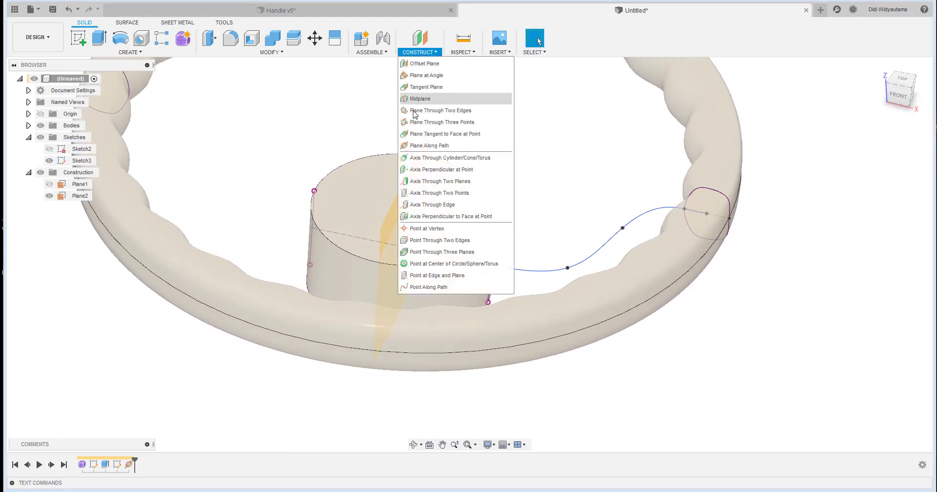
left_click(429, 146)
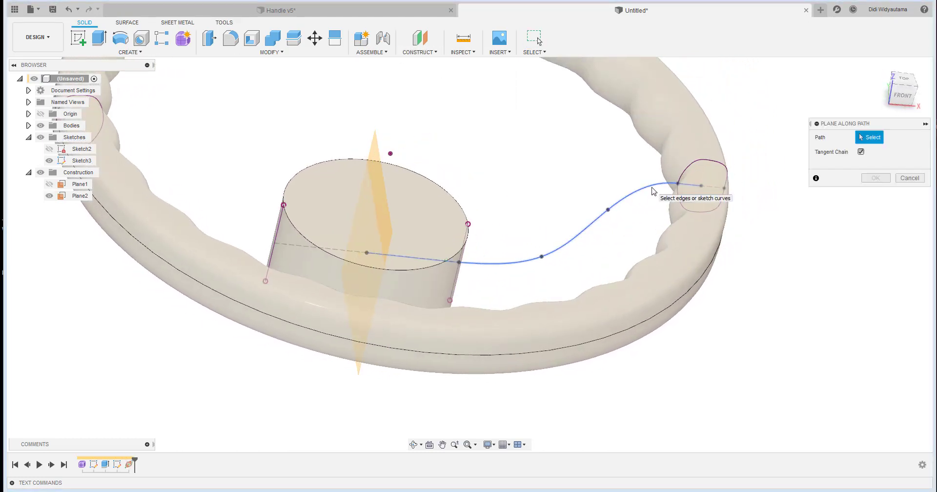
left_click(652, 192)
left_click_drag(641, 187, 743, 192)
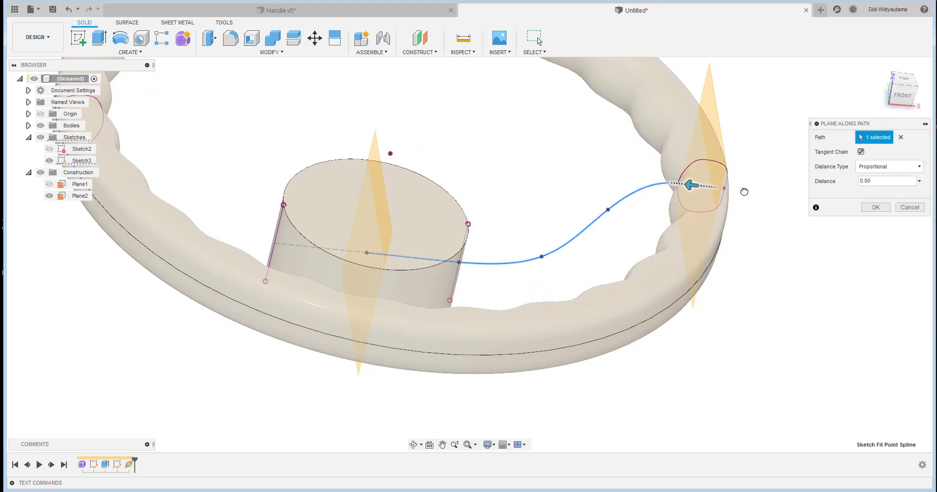
left_click(882, 209)
mouse_move(587, 164)
middle_mouse_down("shift")
mouse_move(567, 131)
mouse_move(525, 125)
middle_mouse_up("shift")
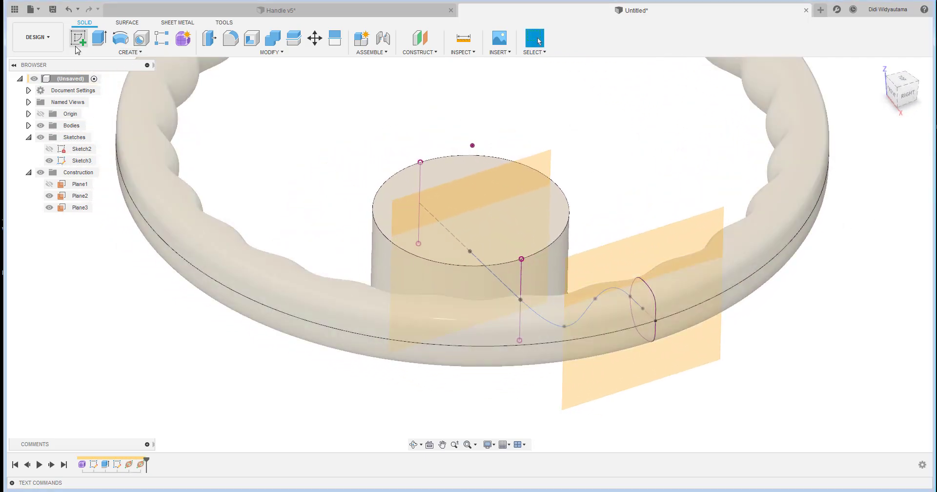
Step: Start a sketch on the construction plane at the spline's hub end
left_click(77, 49)
left_click(525, 182)
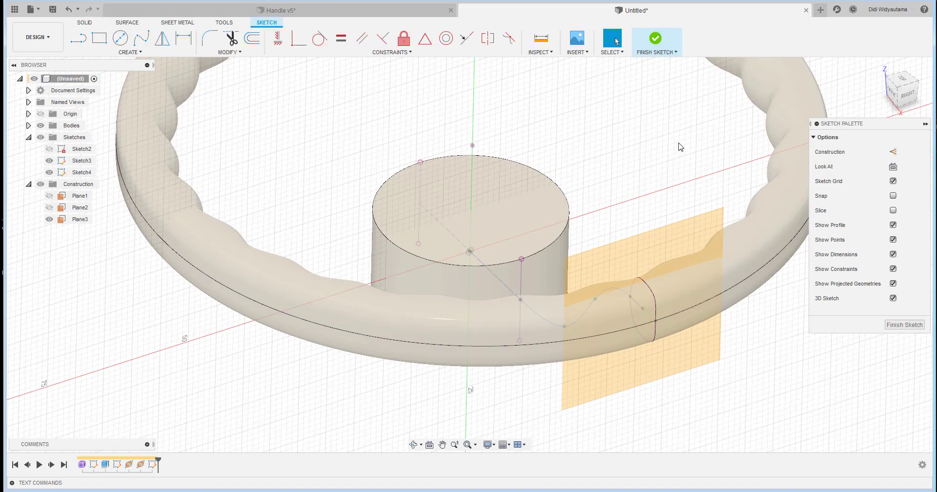
middle_click_drag(680, 147, 651, 152, "shift")
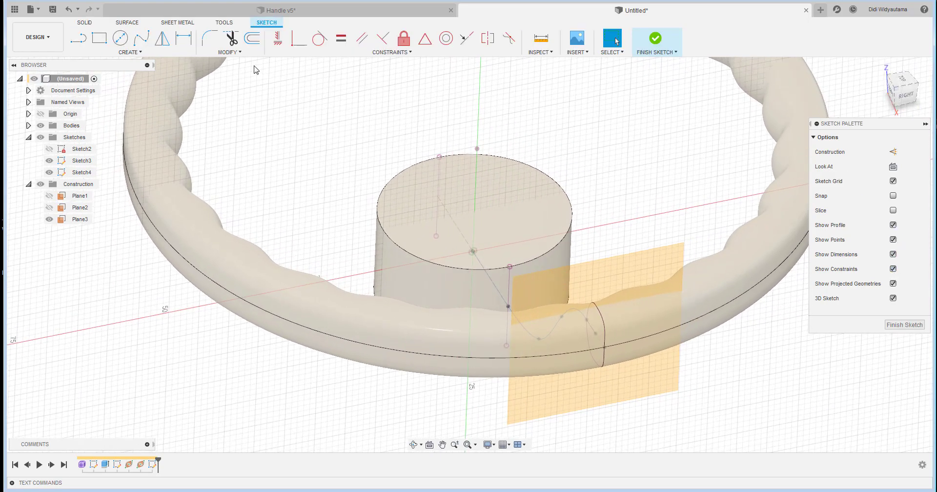
left_click(151, 54)
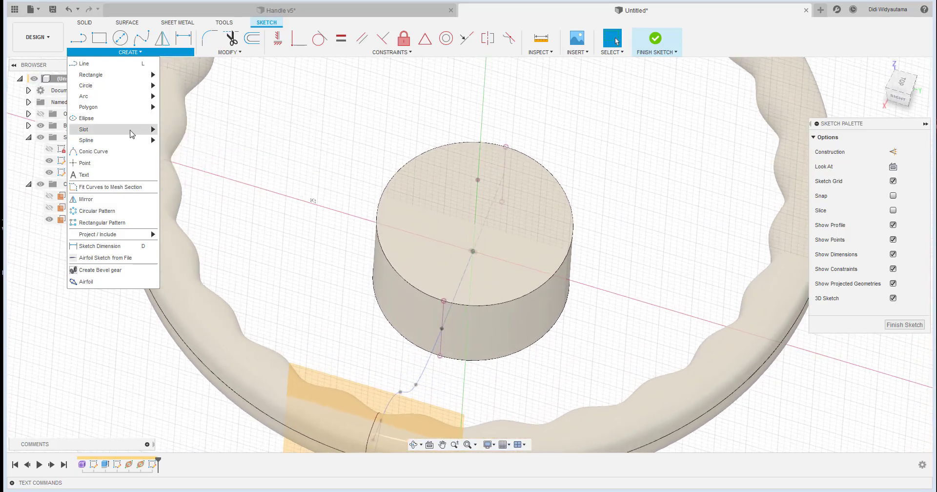
mouse_move(132, 134)
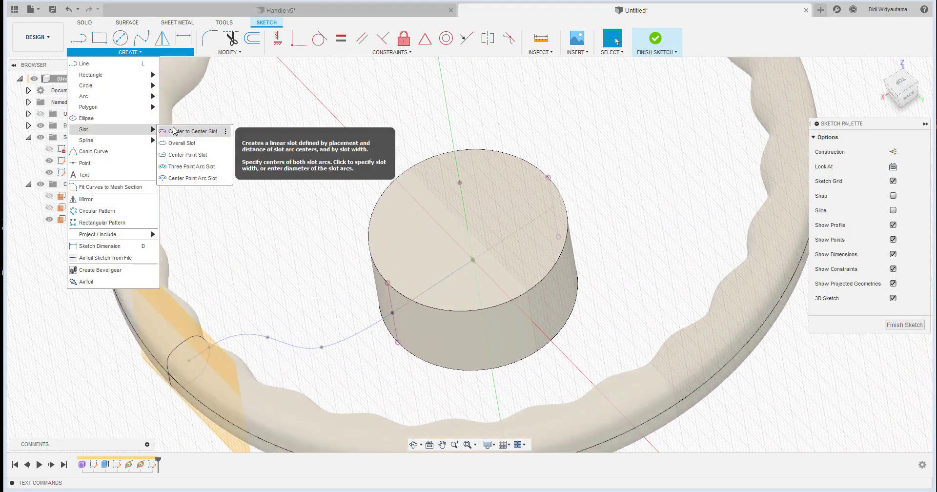
left_click(192, 156)
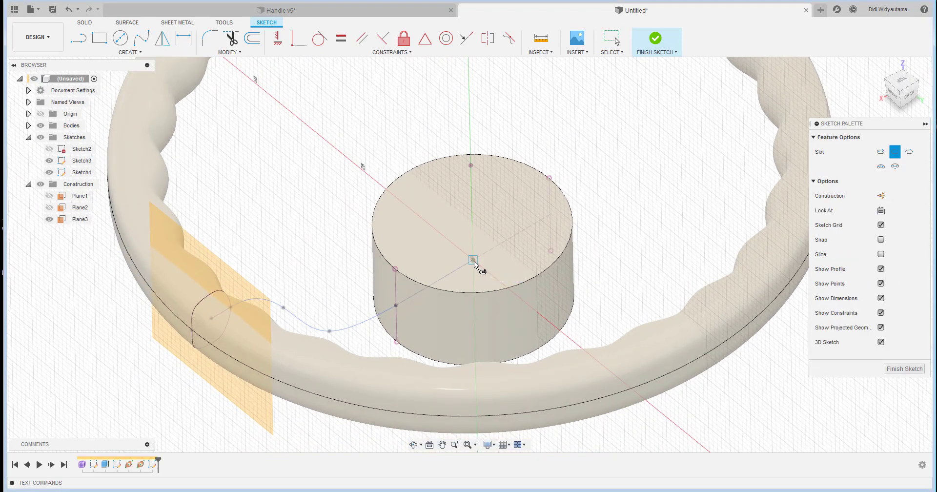
left_click(473, 262)
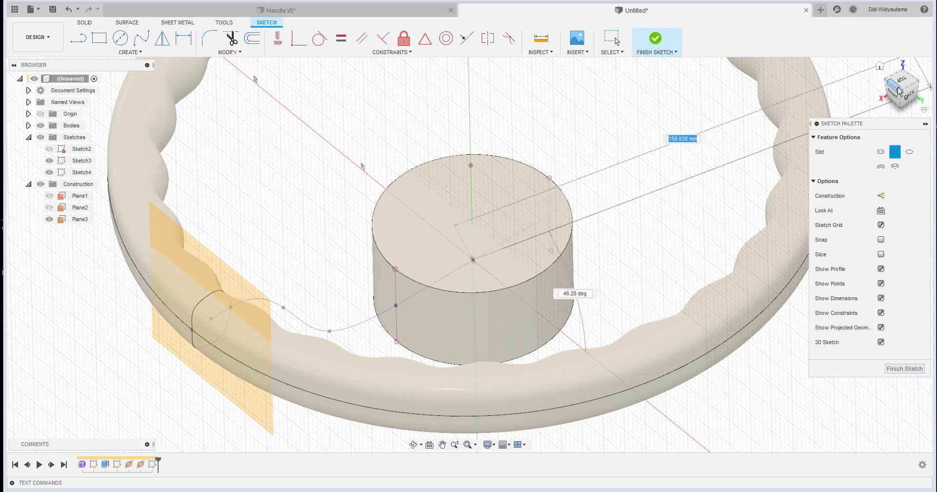
left_click(892, 101)
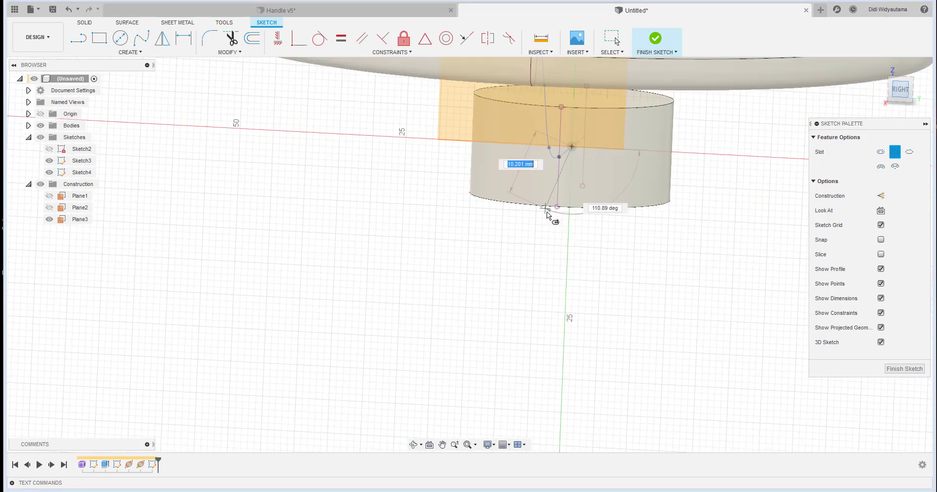
key("Escape")
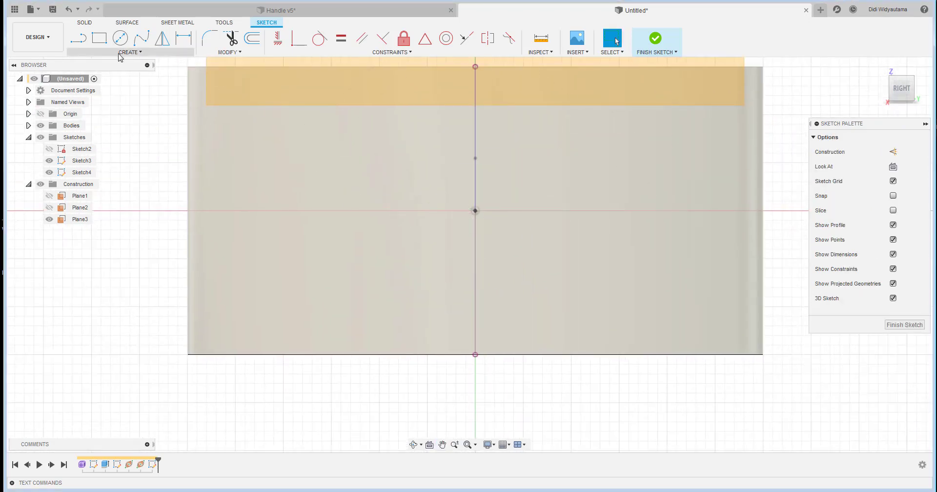
Step: Sketch a horizontal centre point slot centred on the spline's hub end, about 6.8 mm between arc centres
left_click(130, 52)
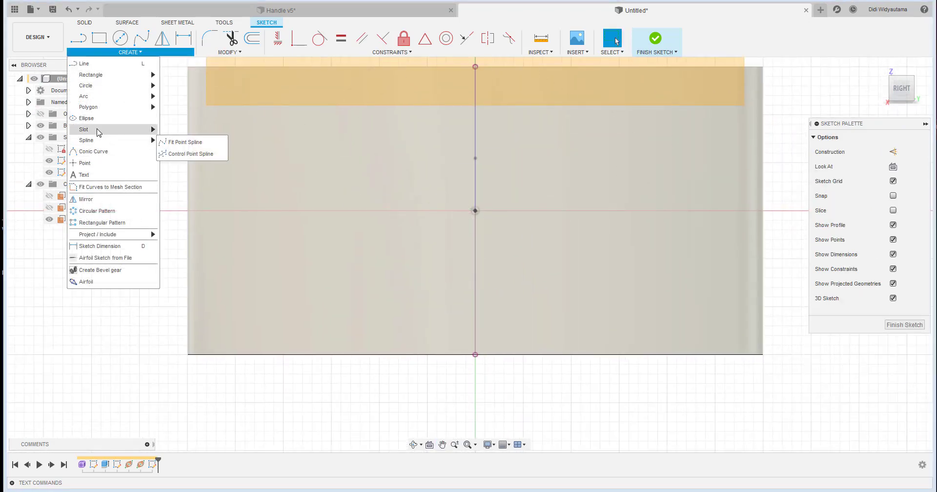
mouse_move(97, 129)
left_click(201, 155)
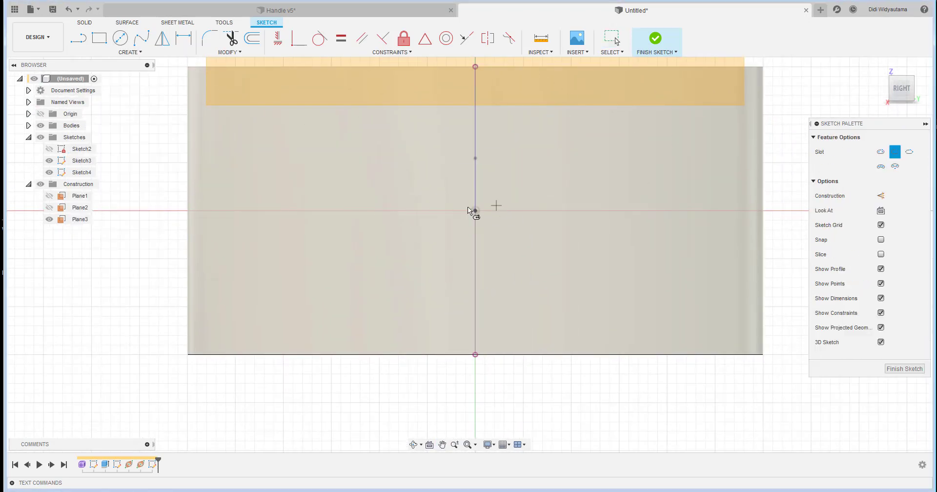
left_click(475, 210)
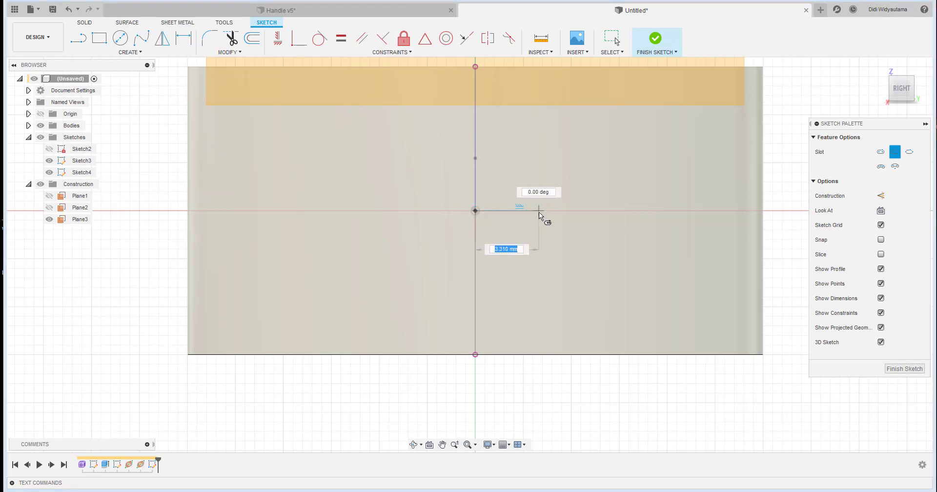
left_click(541, 213)
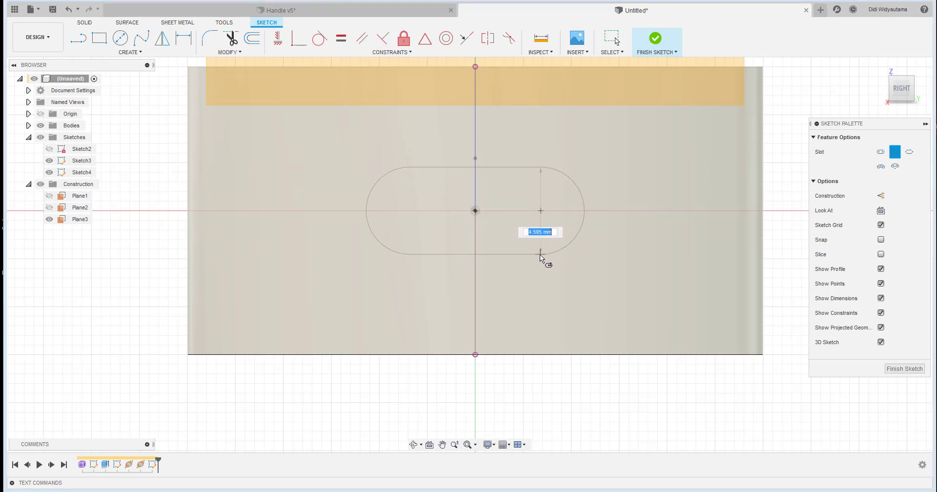
Step: Dimension the slot to 7.5 mm between arc centres with a 2.5 mm end radius, and finish the sketch
left_click(184, 38)
left_click(438, 210)
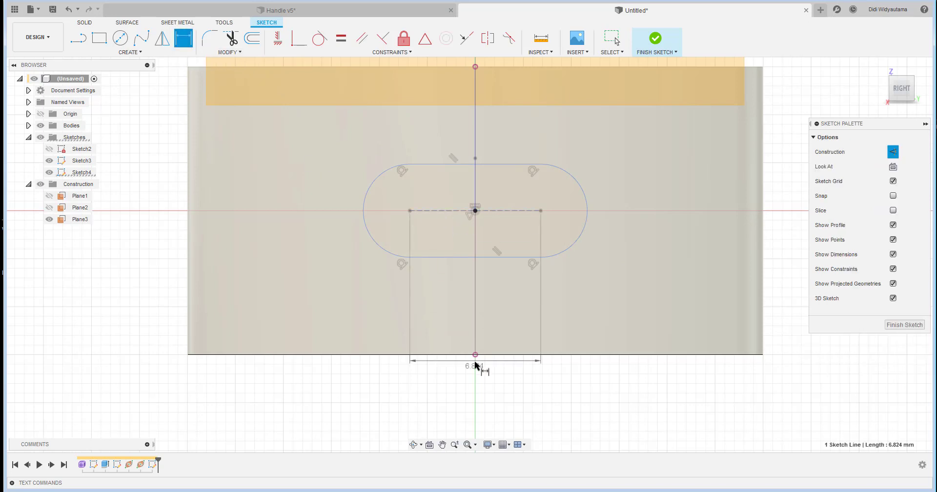
left_click(481, 375)
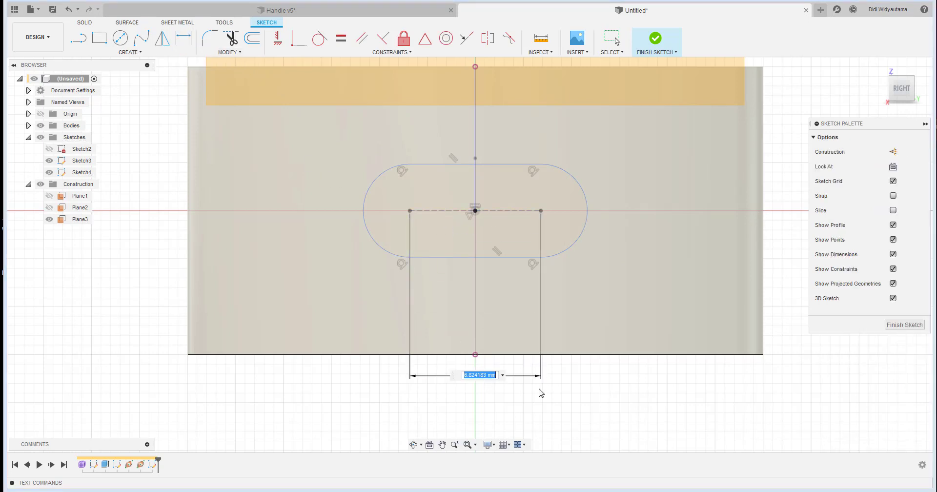
key("Return")
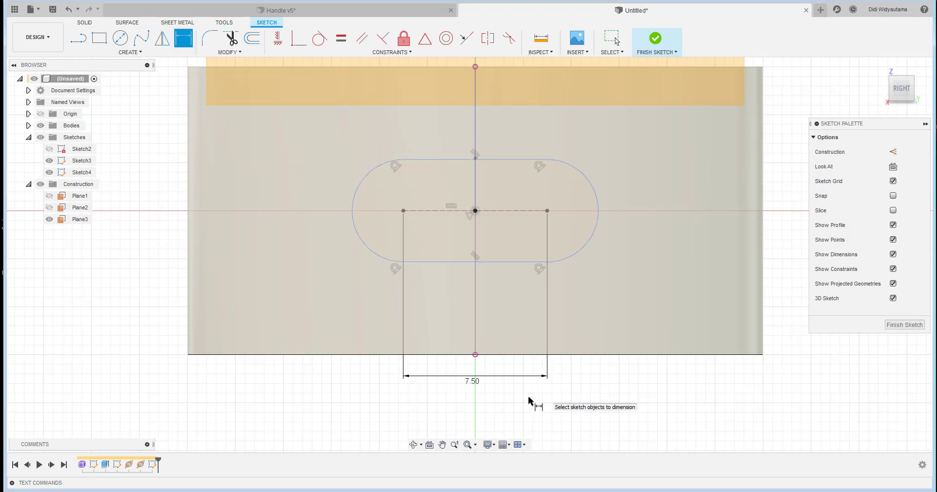
left_click(605, 141)
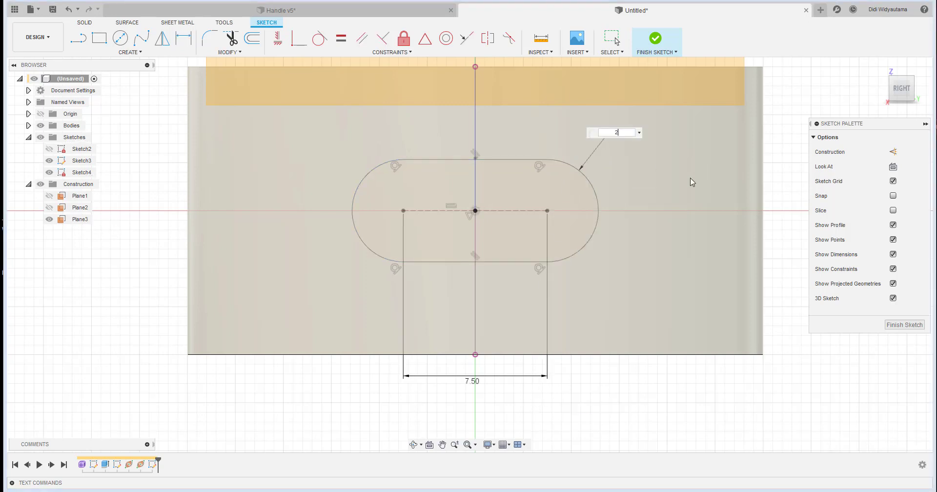
type("2.5")
key("Return")
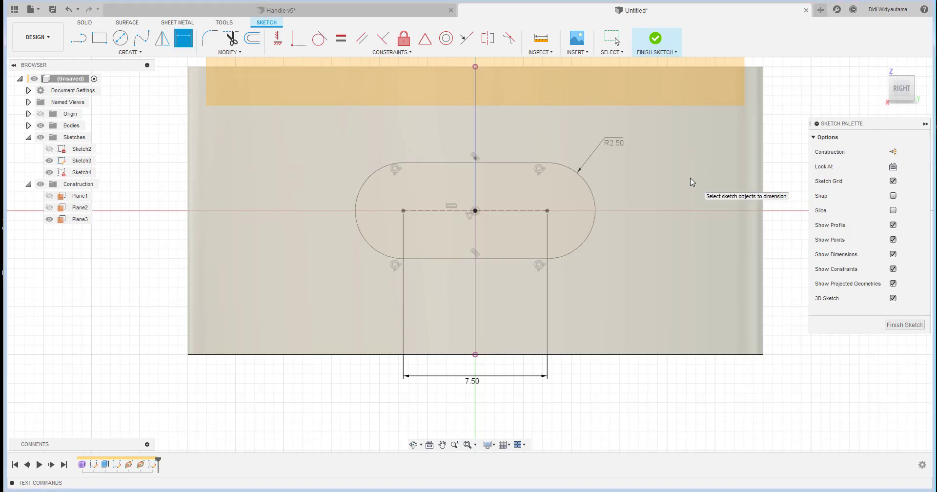
left_click(656, 38)
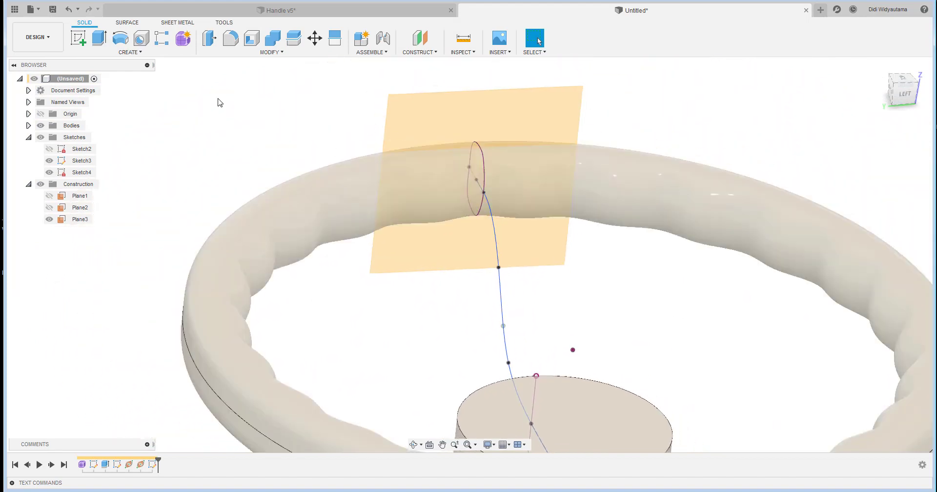
Step: Sketch an ellipse about 8.9 mm long on the plane at the spline's ring end, centred on the spline's endpoint
left_click(90, 38)
left_click(554, 136)
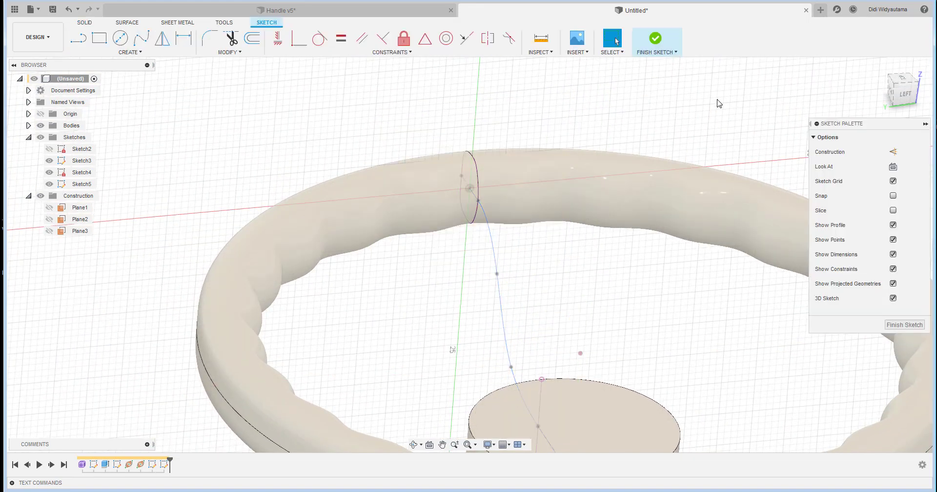
left_click(146, 52)
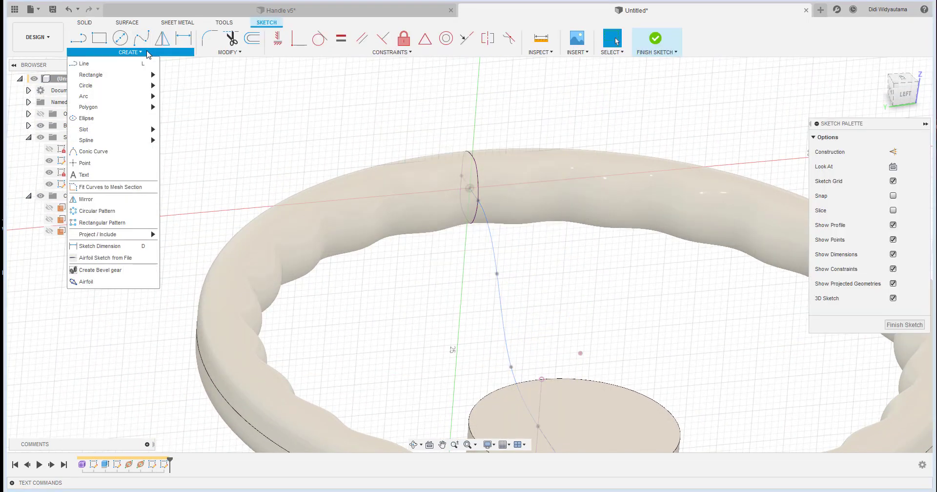
left_click(132, 118)
middle_click_drag(484, 188, 467, 185, "shift")
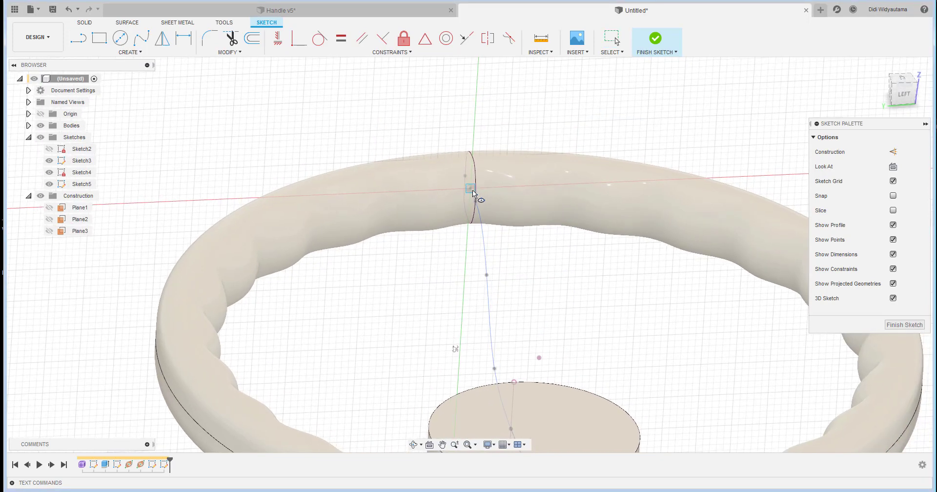
left_click(472, 189)
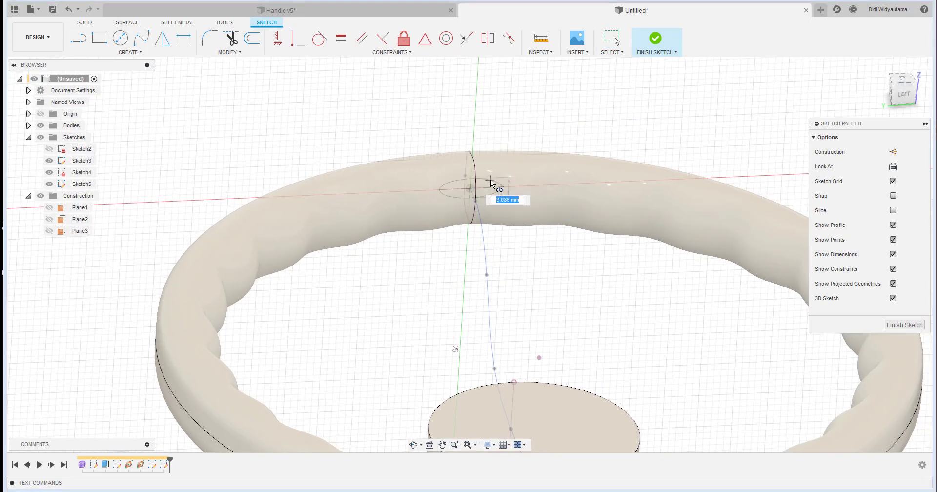
left_click(491, 179)
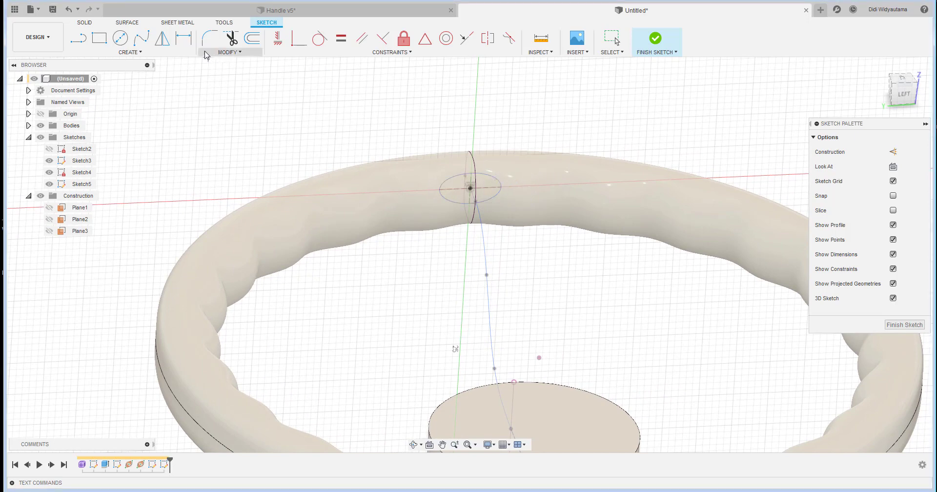
Step: Dimension the ellipse's major axis and set it to 7.5 mm
scroll(508, 186, "up", 5)
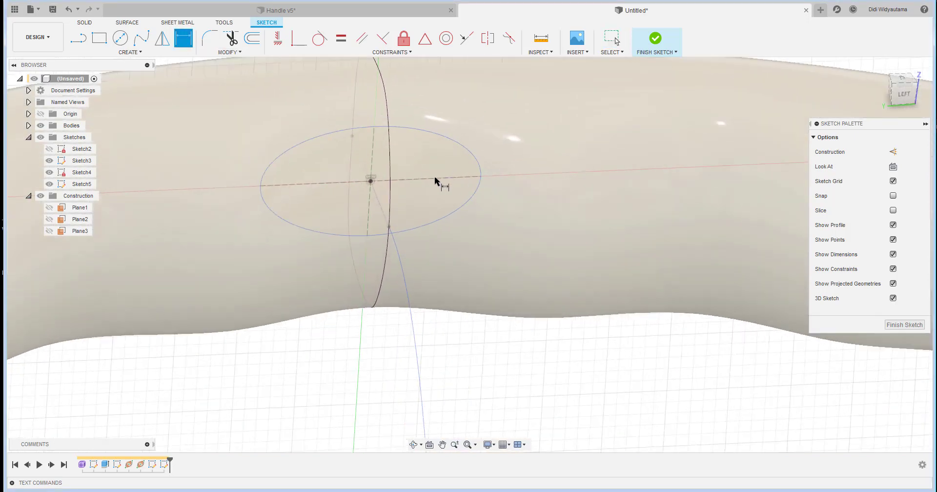
left_click(434, 178)
left_click(467, 346)
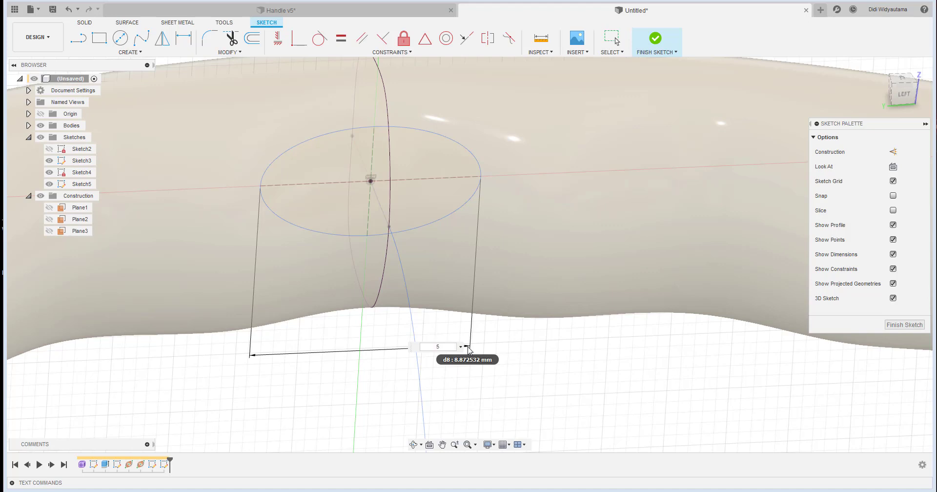
key("Return")
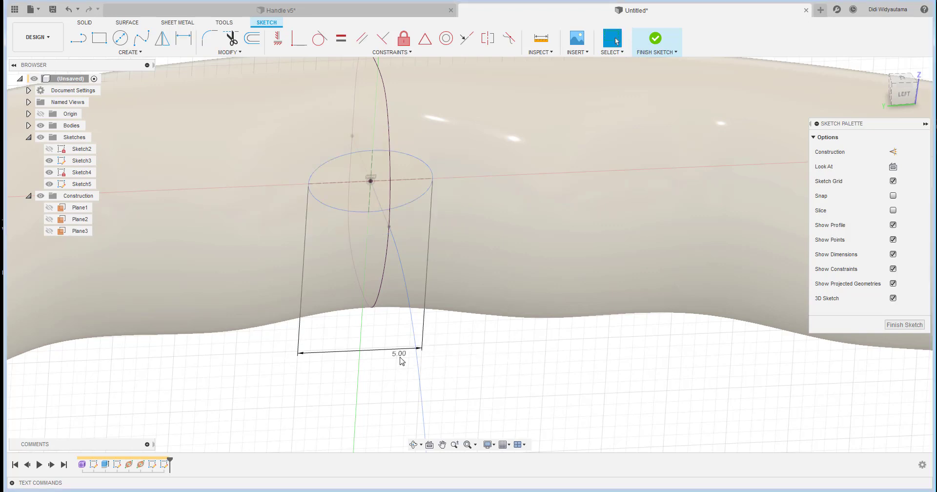
double_click(400, 354)
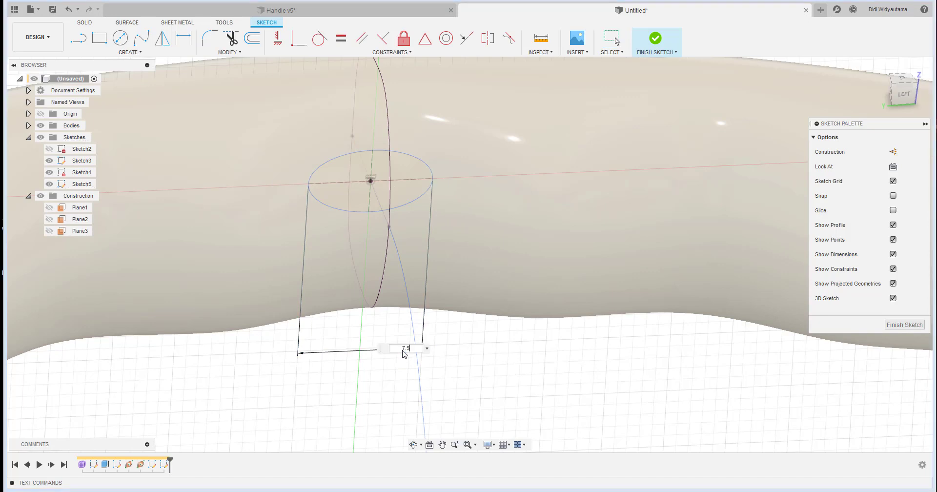
type("7.5")
key("Return")
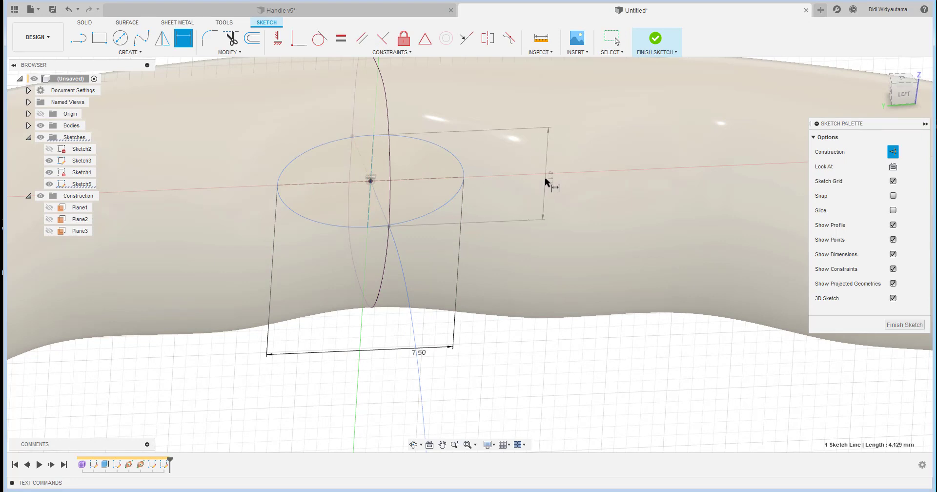
Step: Dimension the ellipse's minor axis as 4.5 mm and finish the sketch
left_click(545, 182)
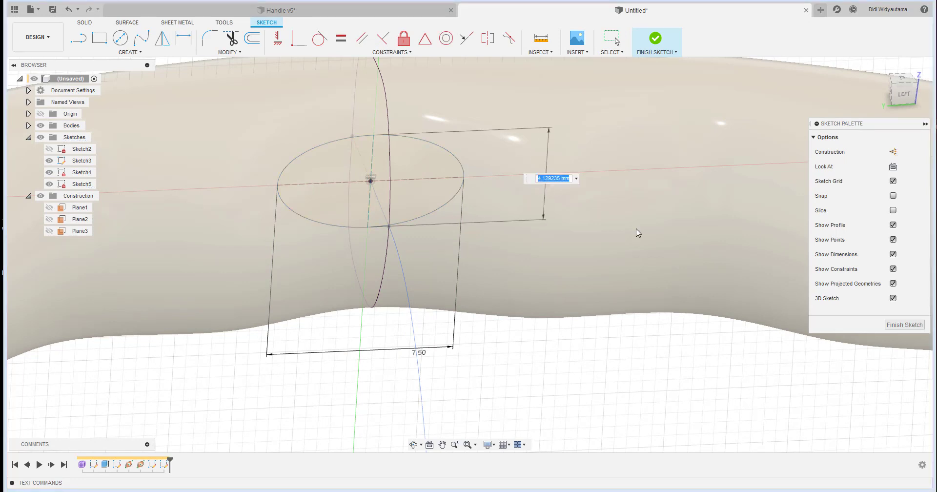
key("Return")
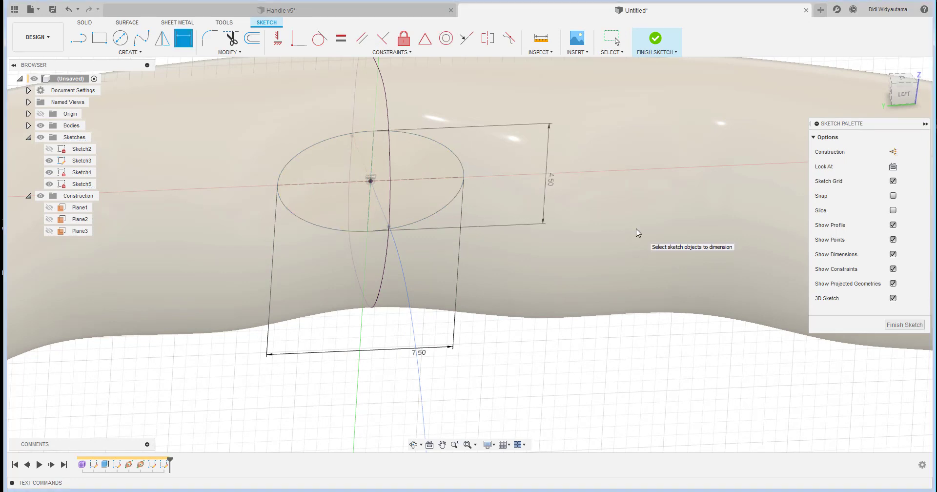
left_click(656, 49)
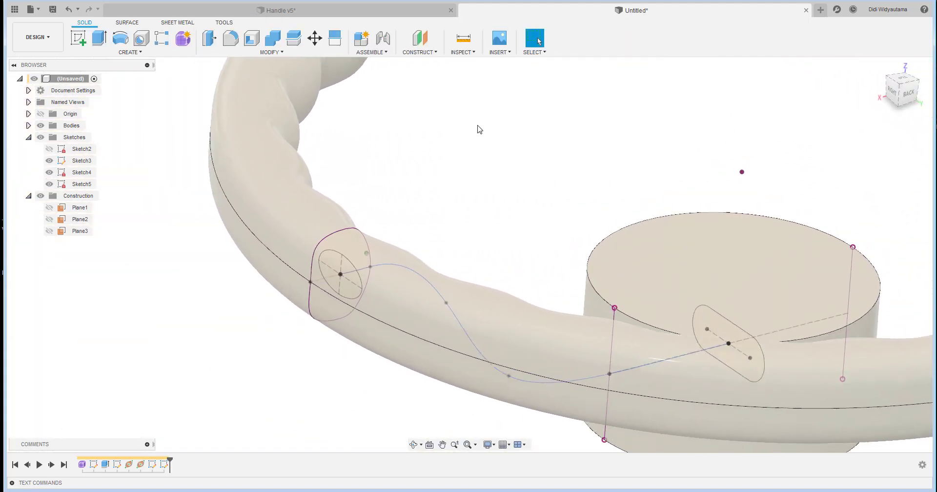
Step: Start a solid loft using the slot inside the hub as the first profile and the ellipse at the ring as the second
left_click(129, 52)
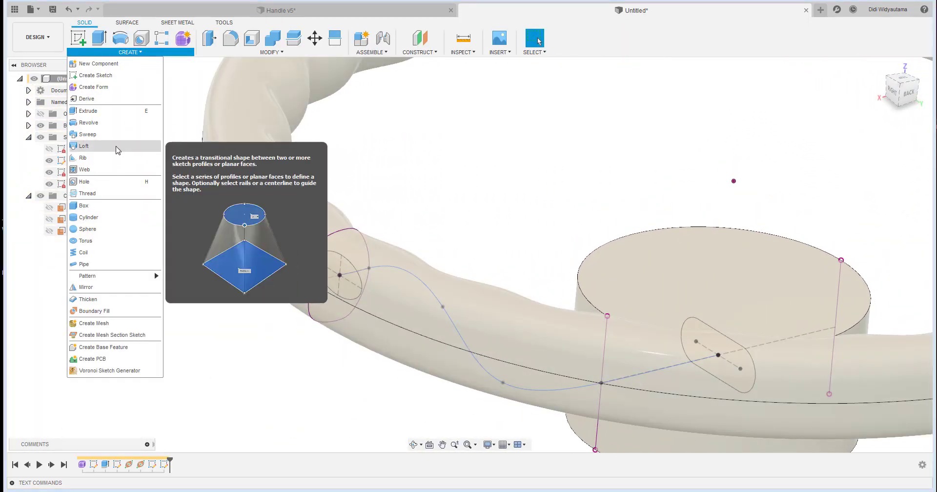
left_click(94, 145)
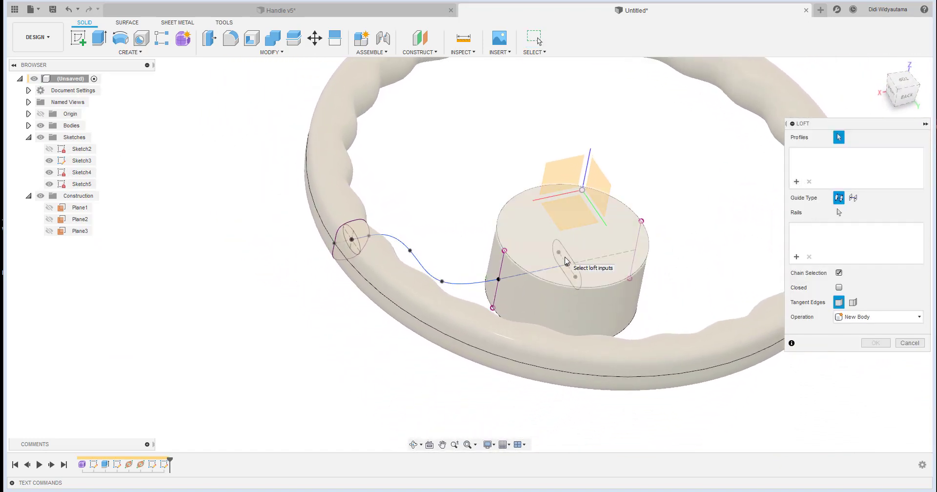
scroll(566, 261, "up", 5)
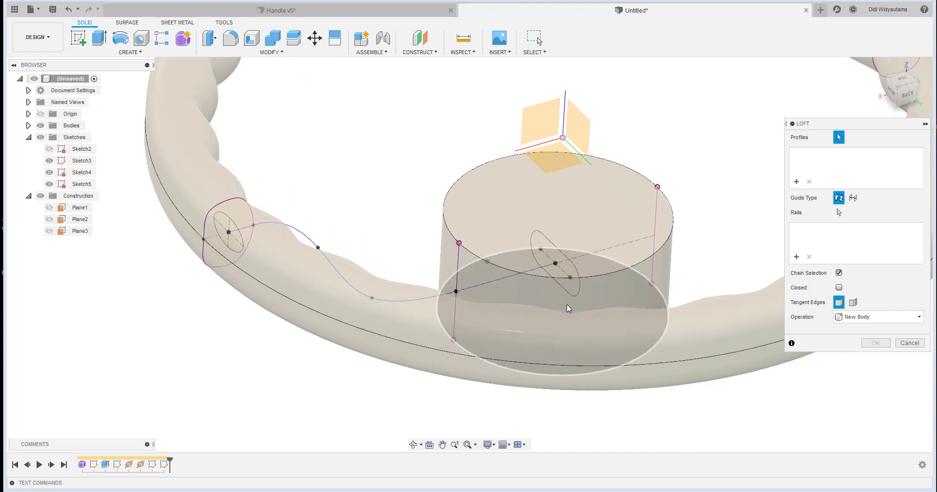
middle_click_drag(600, 264, 551, 257, "shift")
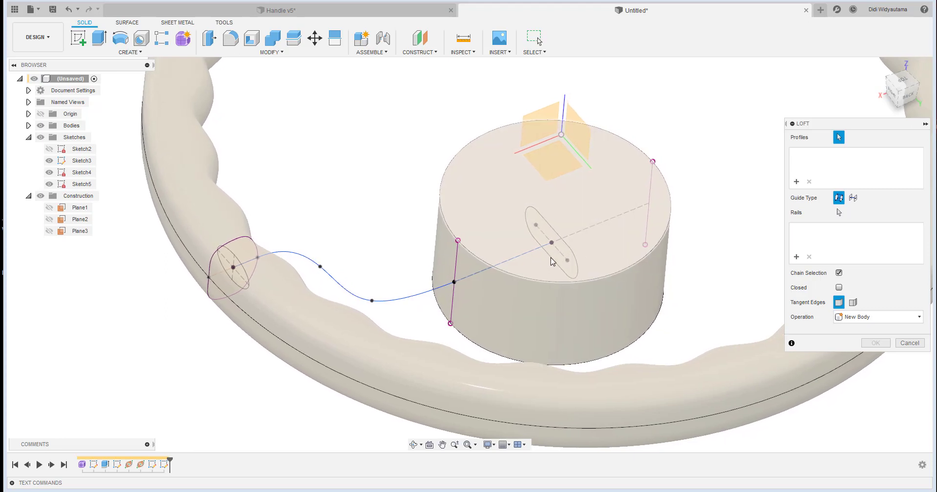
left_click(555, 257)
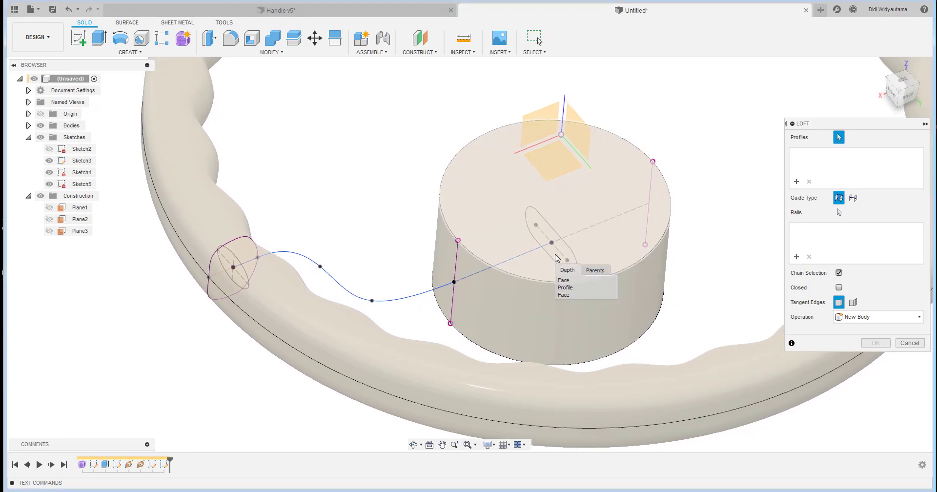
left_click(565, 287)
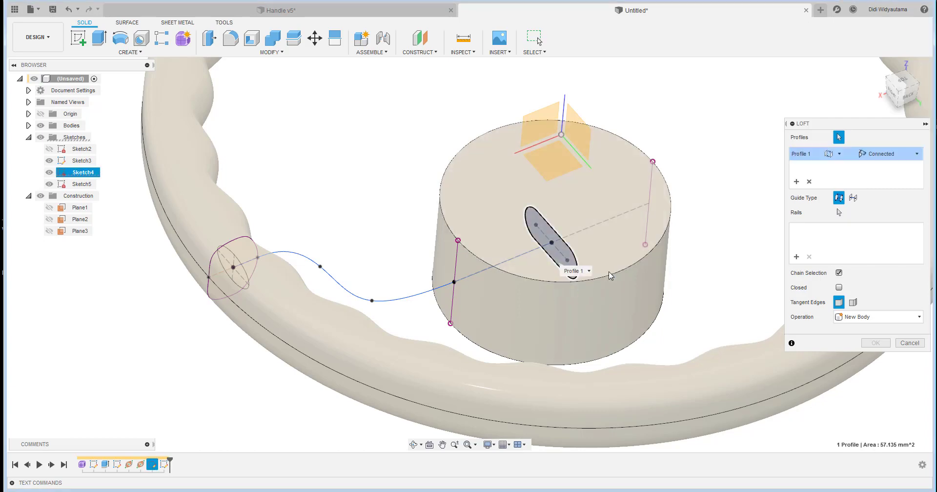
middle_click_drag(757, 236, 675, 214, "shift")
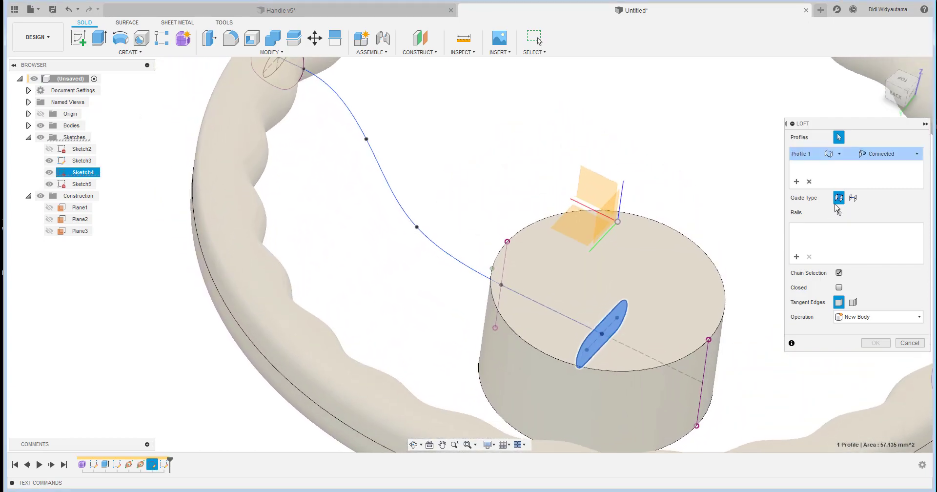
left_click(800, 185)
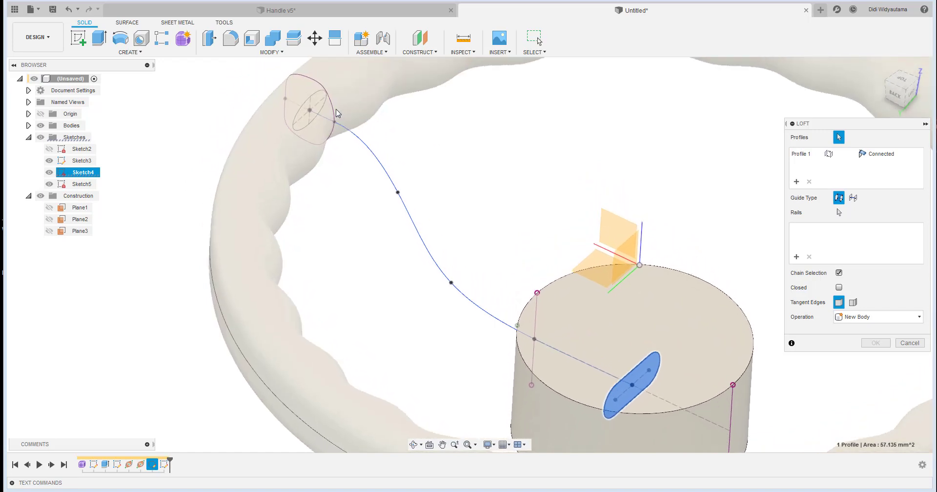
left_click(324, 119)
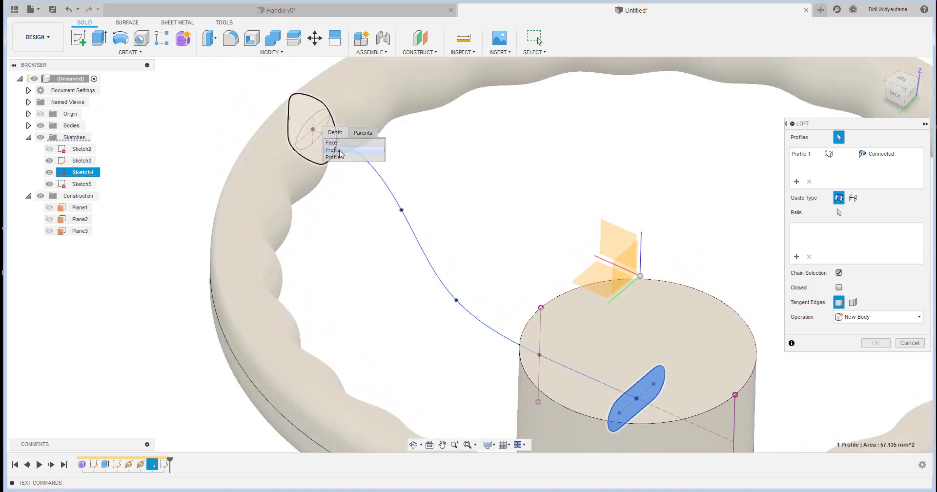
left_click(342, 157)
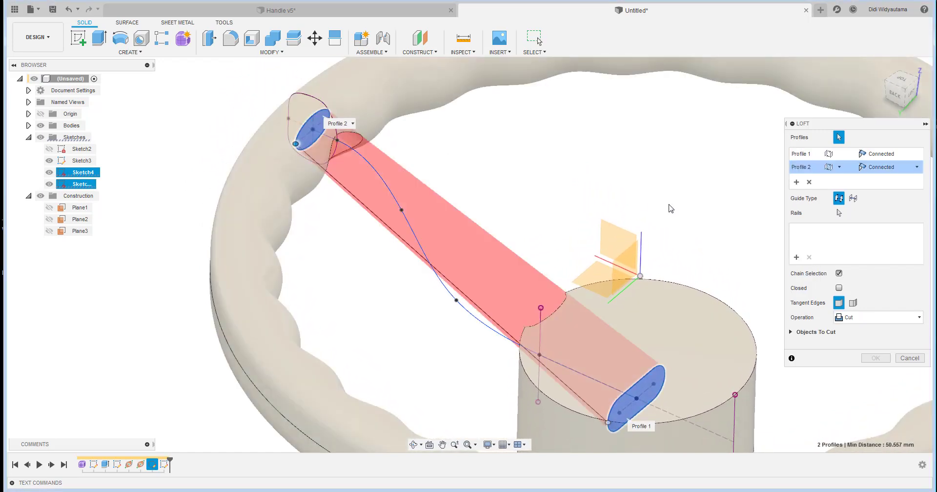
Step: Try the curved spline as the loft's rail, and set the loft operation to Join
middle_click_drag(668, 206, 792, 269, "shift")
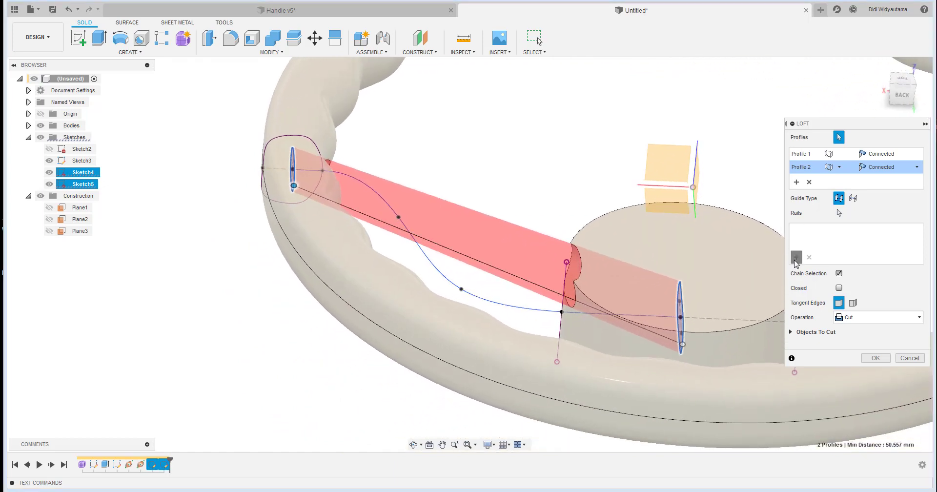
left_click(838, 213)
left_click(436, 272)
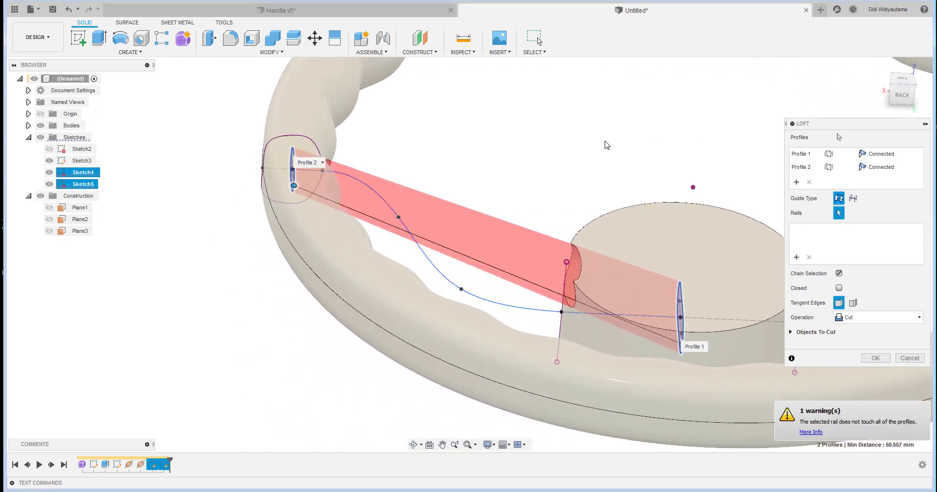
left_click(878, 317)
left_click(876, 327)
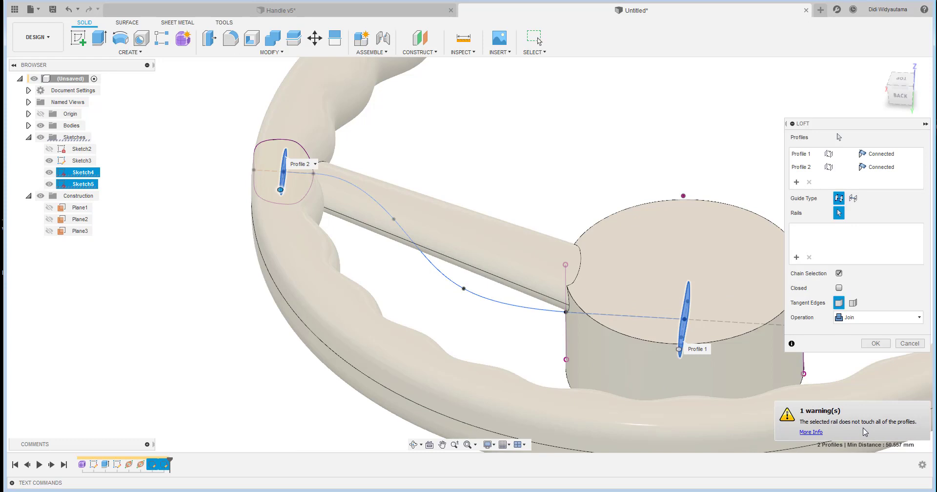
Step: Guide the loft with the spline as its centerline and create the joined spoke
middle_click_drag(352, 191, 455, 166, "shift")
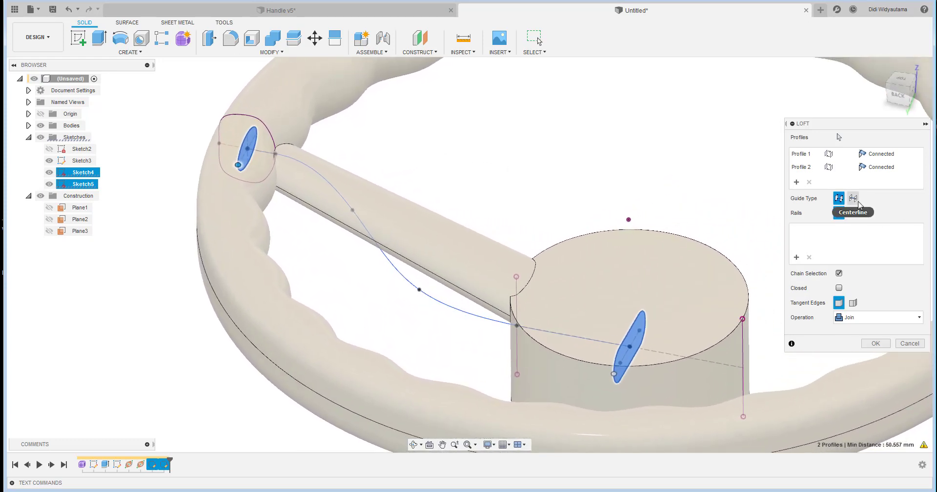
left_click(853, 202)
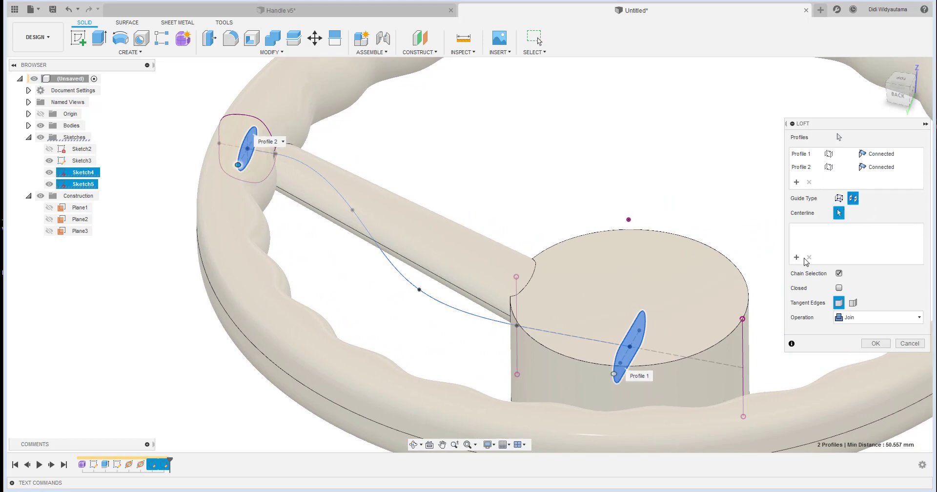
left_click(439, 307)
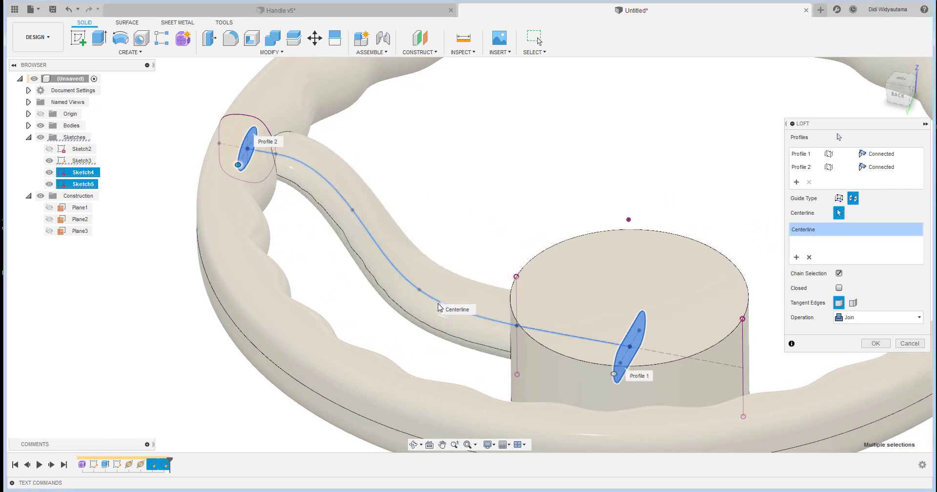
mouse_move(621, 192)
middle_mouse_down("shift")
mouse_move(488, 203)
mouse_move(539, 181)
mouse_move(630, 324)
mouse_move(667, 351)
middle_mouse_up("shift")
left_click(874, 344)
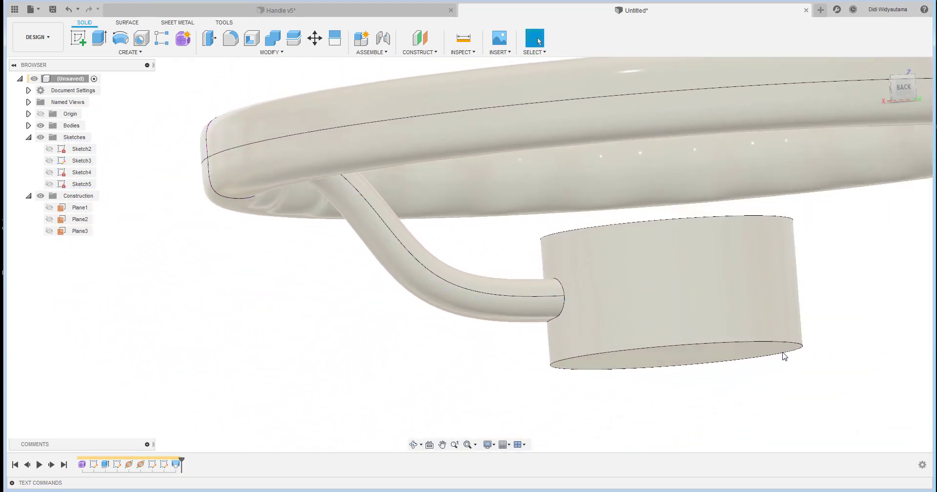
Step: Edit the hub slot sketch to set the slot's end radius to 3.5 mm, and finish the sketch
mouse_move(541, 359)
middle_mouse_down("shift")
mouse_move(564, 385)
mouse_move(520, 274)
mouse_move(361, 378)
mouse_move(213, 350)
mouse_move(156, 483)
middle_mouse_up("shift")
double_click(153, 465)
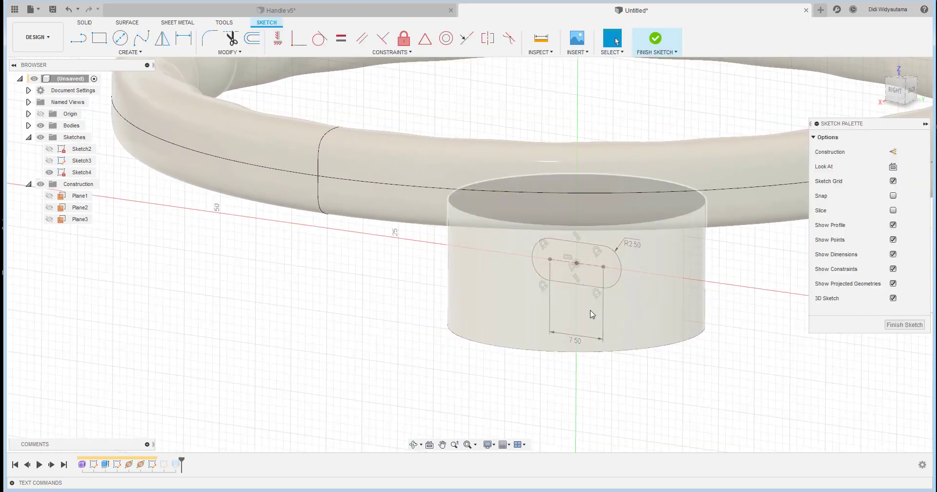
double_click(637, 245)
type("3.5")
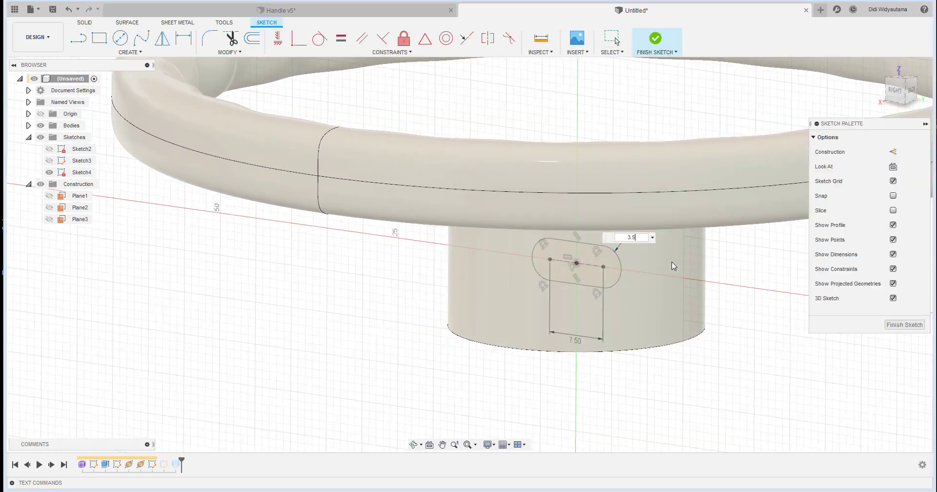
key("Return")
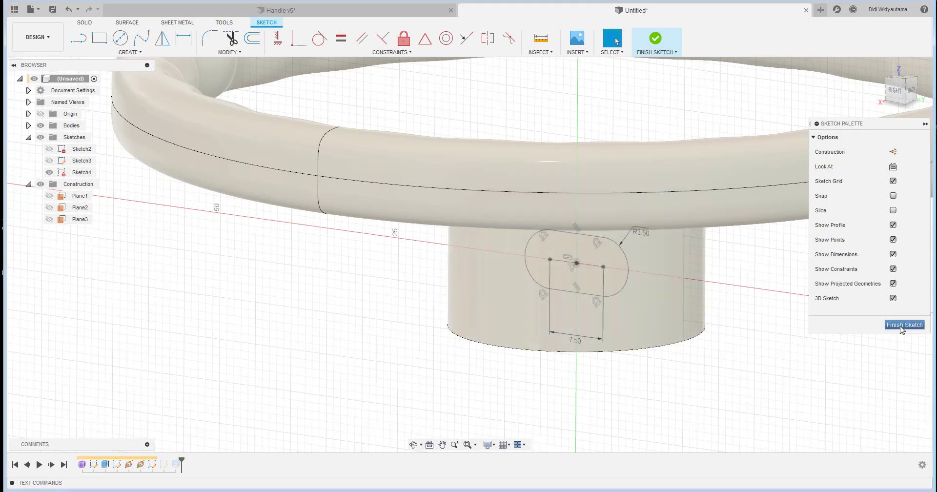
left_click(904, 325)
Step: Edit the ring ellipse sketch to set the major axis to 6.5 mm and the minor axis to 4 mm, and finish it
mouse_move(721, 376)
middle_mouse_down("shift")
mouse_move(610, 332)
mouse_move(512, 166)
mouse_move(613, 203)
mouse_move(583, 195)
mouse_move(666, 201)
mouse_move(635, 202)
mouse_move(649, 230)
mouse_move(696, 253)
mouse_move(685, 156)
mouse_move(590, 224)
mouse_move(403, 180)
mouse_move(435, 171)
mouse_move(543, 182)
mouse_move(359, 307)
mouse_move(168, 476)
middle_mouse_up("shift")
left_click(163, 465)
double_click(163, 465)
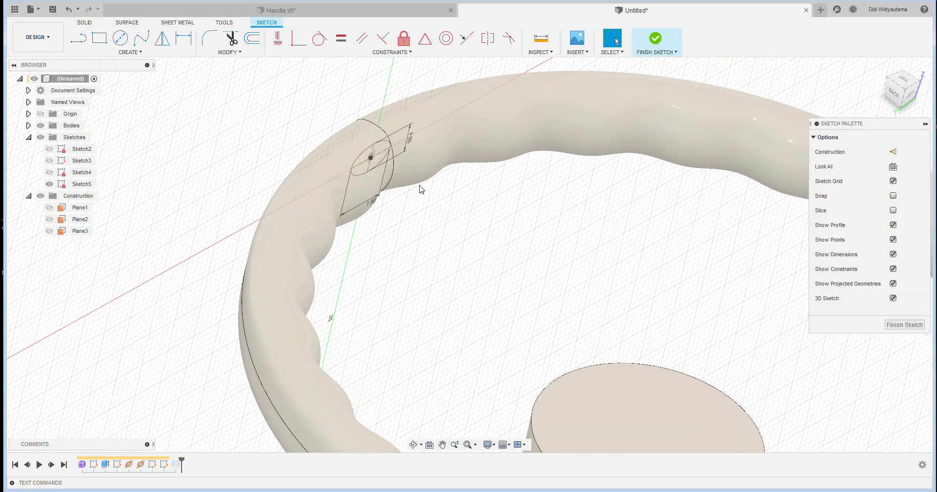
double_click(384, 220)
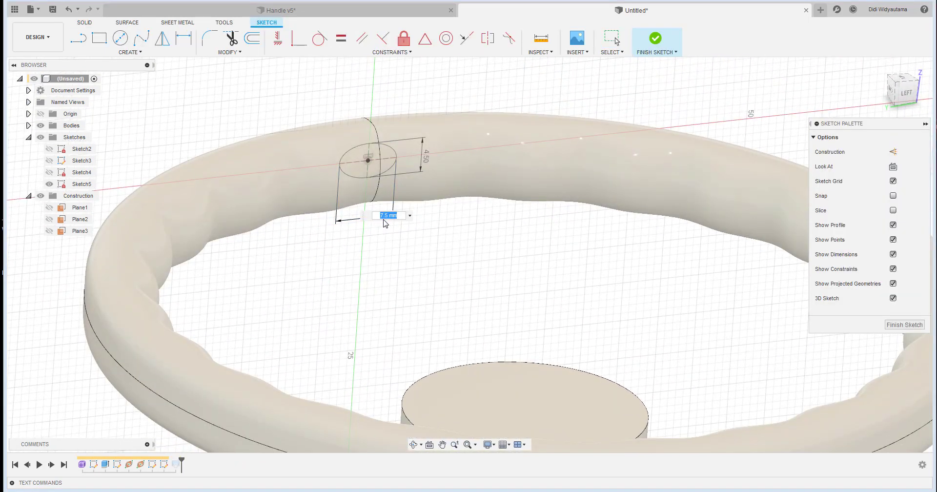
key("Return")
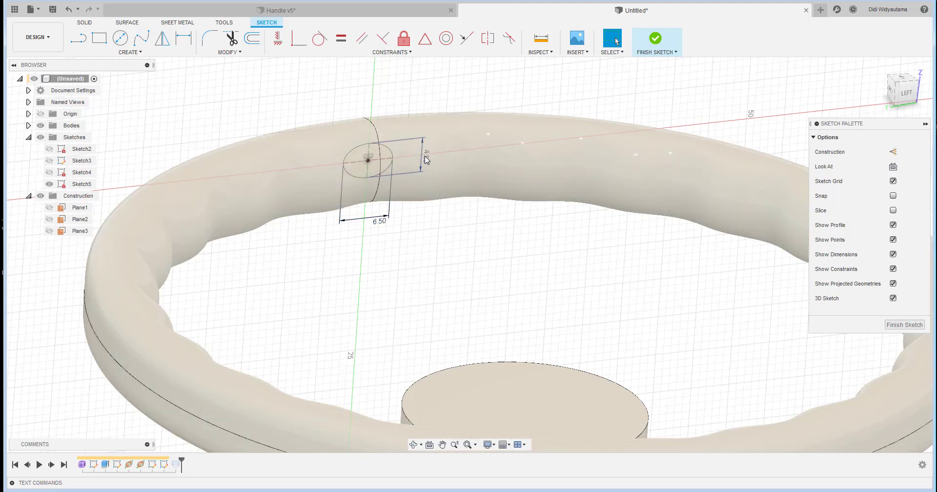
double_click(424, 156)
type("4")
key("Return")
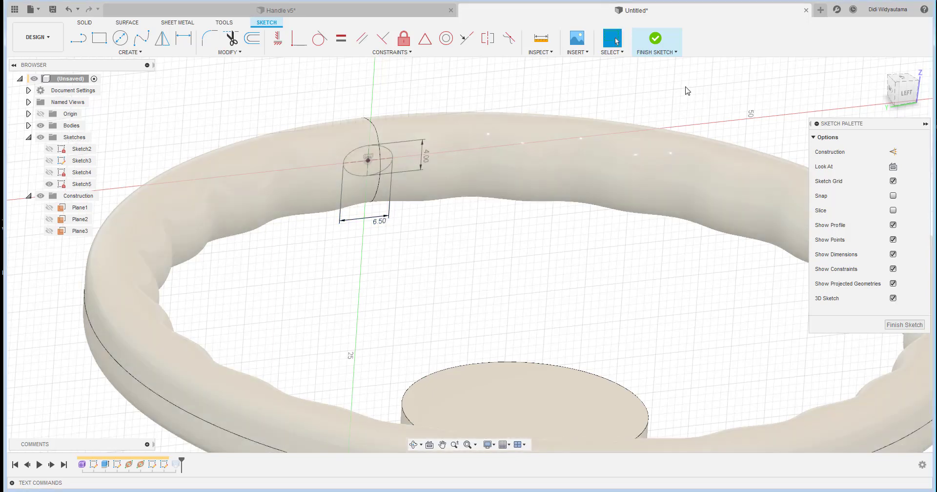
left_click(655, 40)
Step: Start a fillet on the edge where the spoke meets the hub, with a 2 mm radius
mouse_move(547, 253)
middle_mouse_down("shift")
mouse_move(602, 232)
mouse_move(560, 209)
mouse_move(579, 232)
mouse_move(547, 207)
middle_mouse_up("shift")
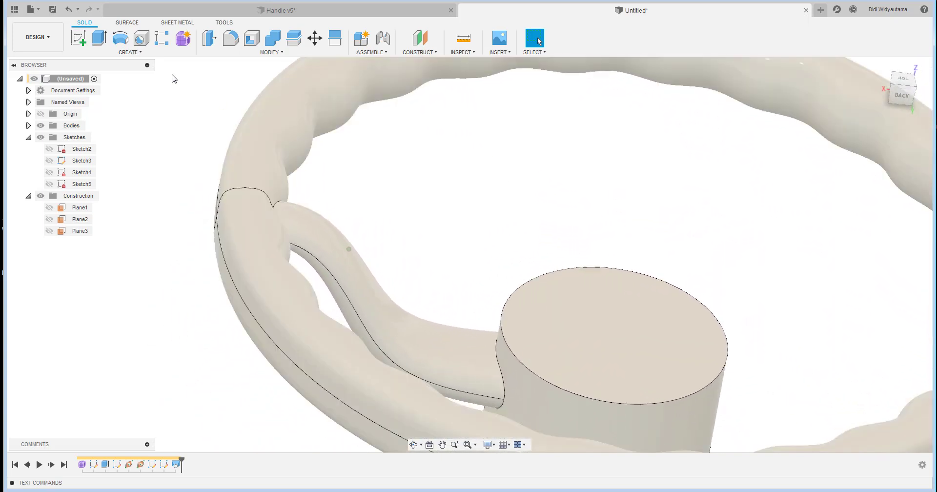
left_click(231, 40)
middle_click_drag(455, 296, 499, 324, "shift")
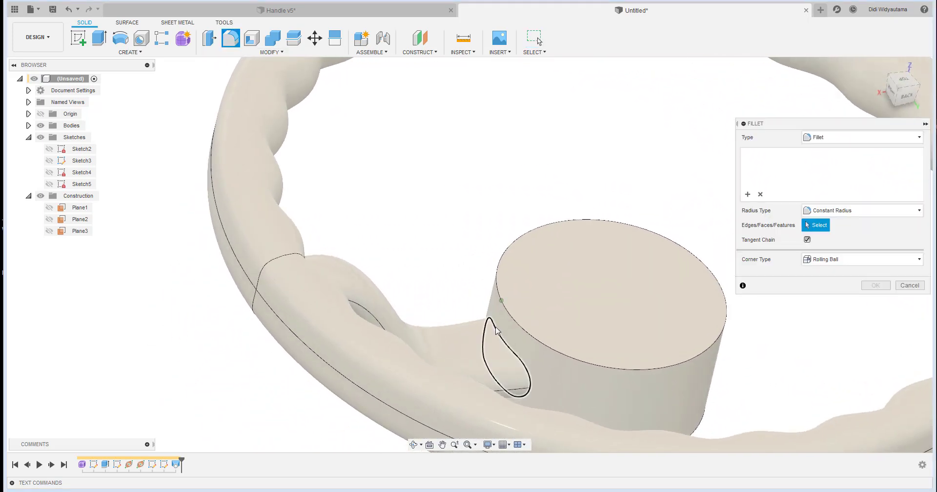
left_click(502, 333)
middle_click_drag(498, 297, 756, 192, "shift")
Step: Add the edges where the spoke meets the ring as a second fillet set, set the hub edge radius to 3 mm, and apply
middle_click_drag(484, 310, 335, 109, "shift")
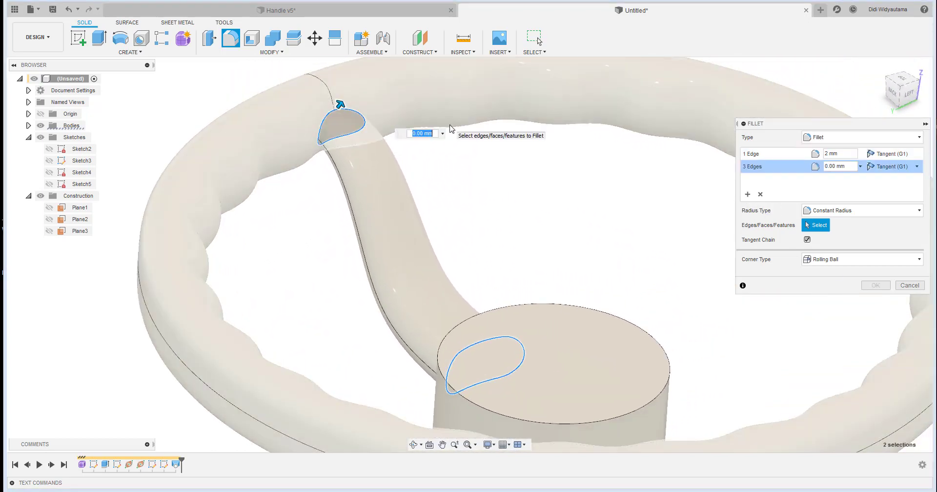
middle_click_drag(525, 221, 838, 178, "shift")
left_click(786, 154)
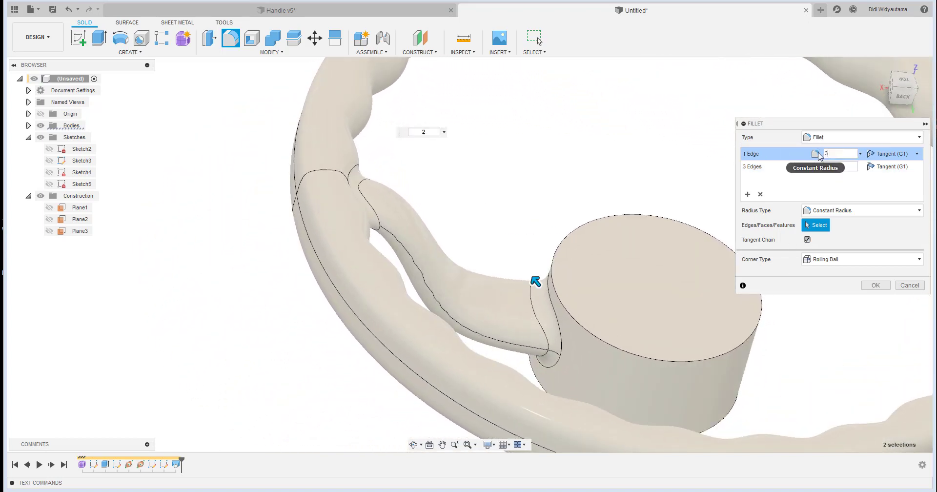
left_click(871, 289)
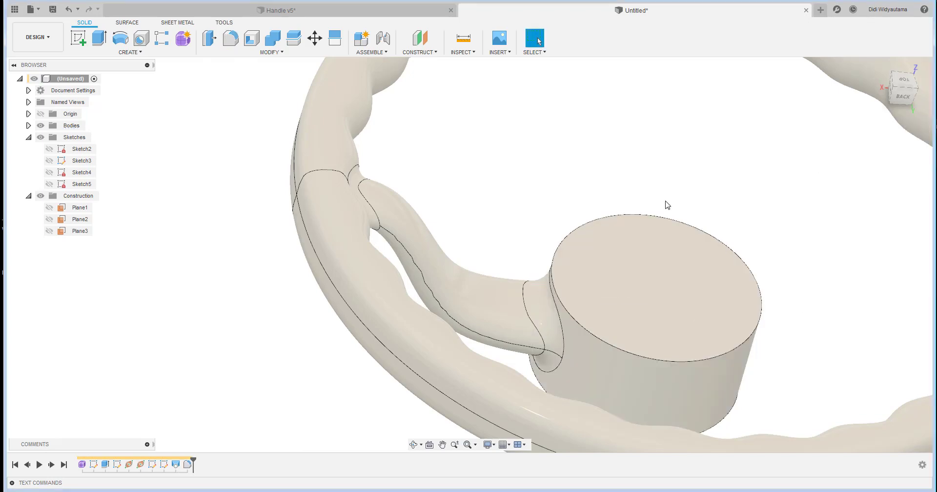
Step: Circular-pattern the spoke's loft and fillet features around the hub's central axis with a quantity of 3
middle_click_drag(641, 162, 134, 53, "shift")
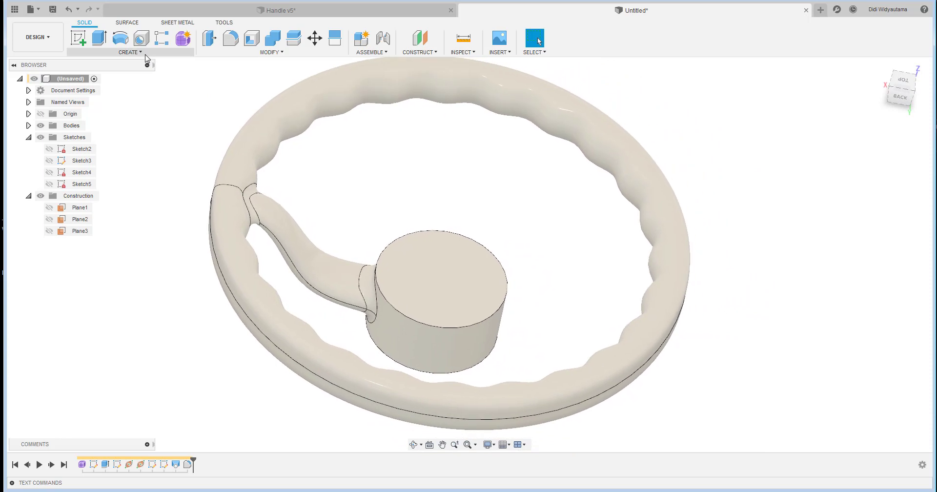
left_click(130, 52)
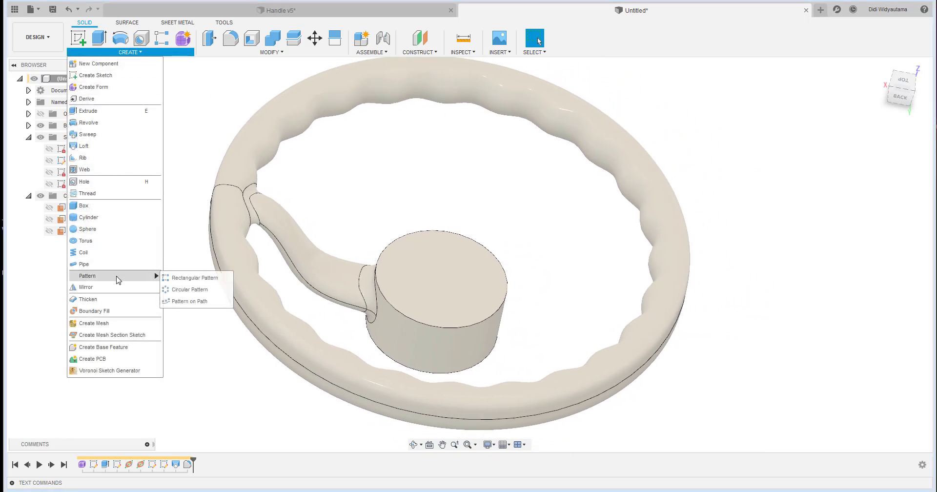
left_click(189, 289)
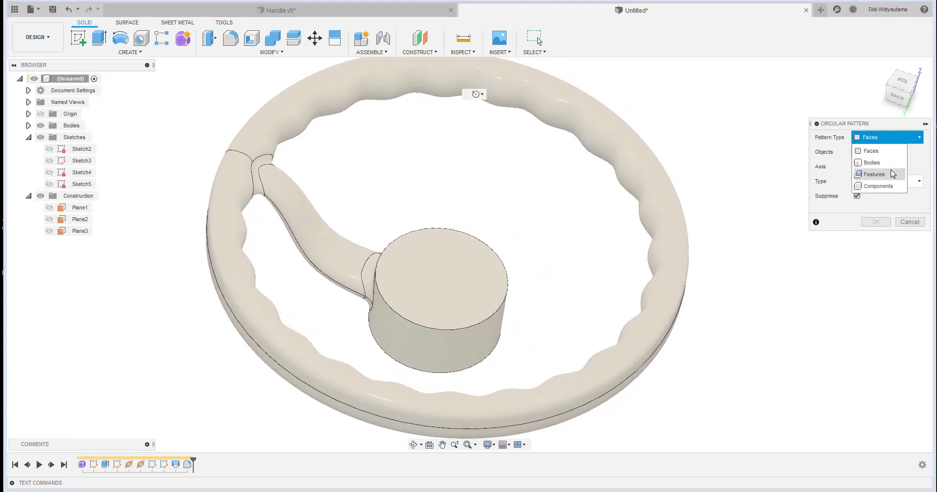
left_click(175, 464)
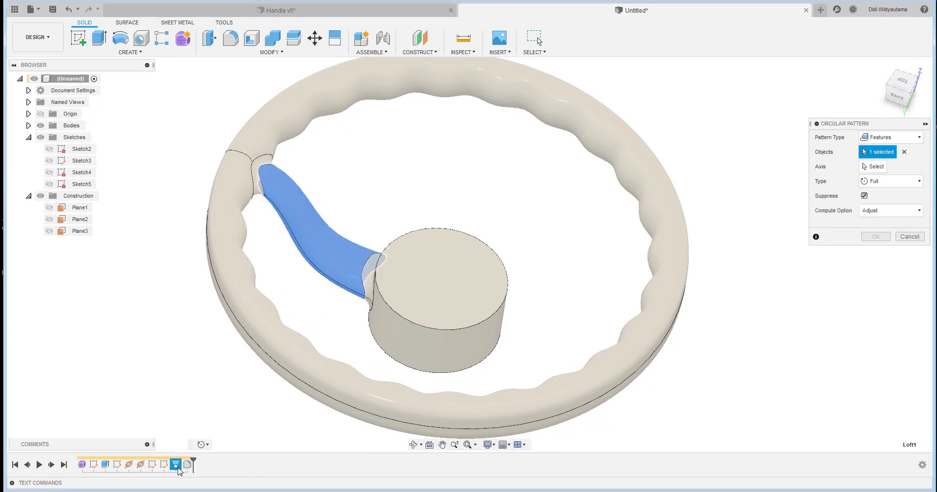
left_click(869, 170)
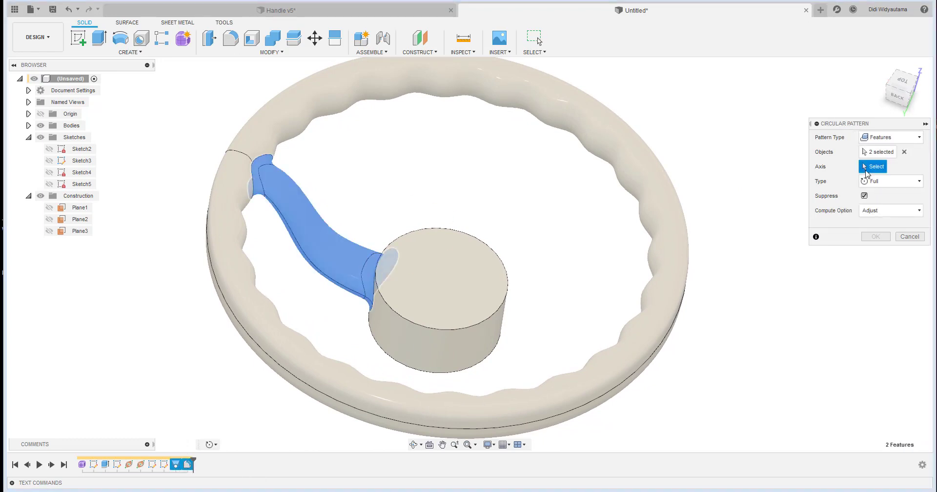
middle_click_drag(497, 273, 472, 214, "shift")
left_click(452, 210)
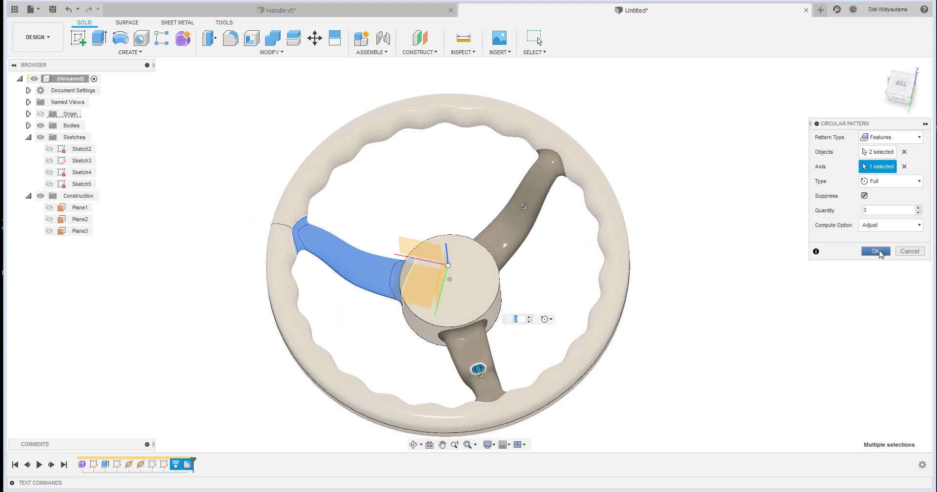
key("Return")
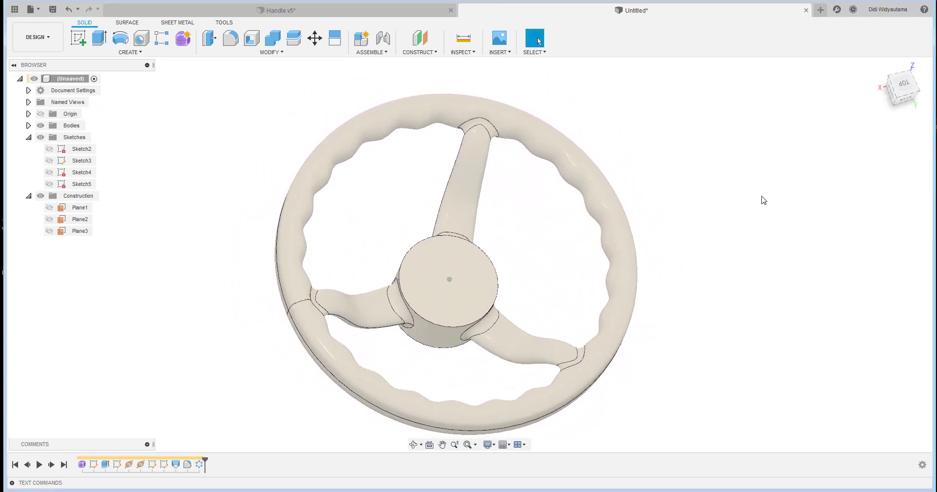
Step: Start a sketch on the hub's top face and draw a four-sided circumscribed polygon centred on the origin
left_click(78, 38)
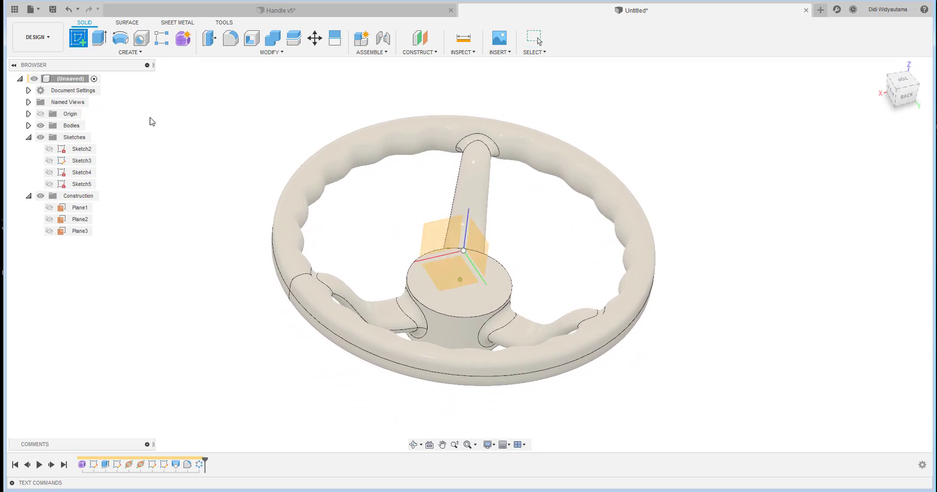
left_click(463, 305)
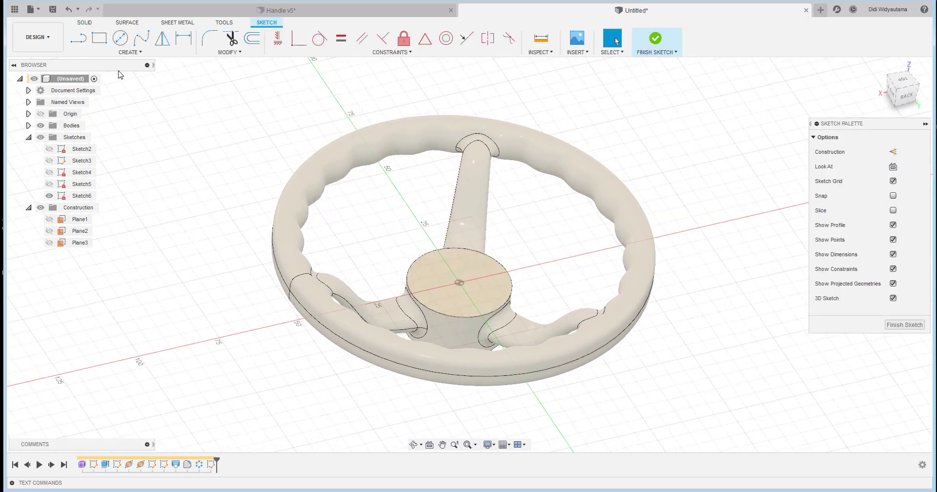
left_click(115, 52)
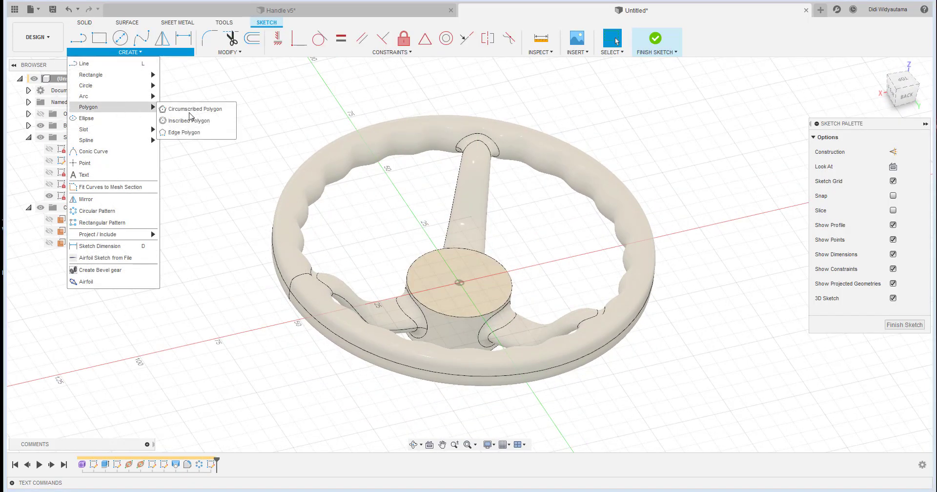
left_click(191, 113)
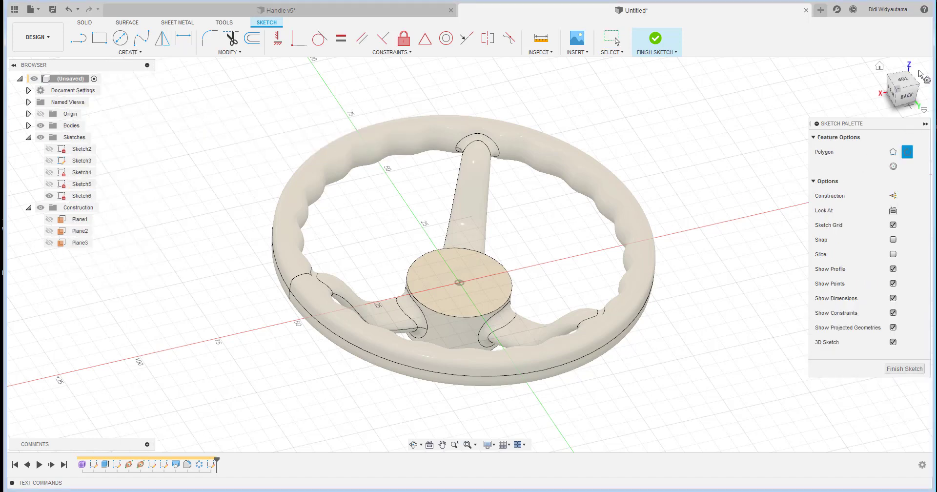
left_click(904, 84)
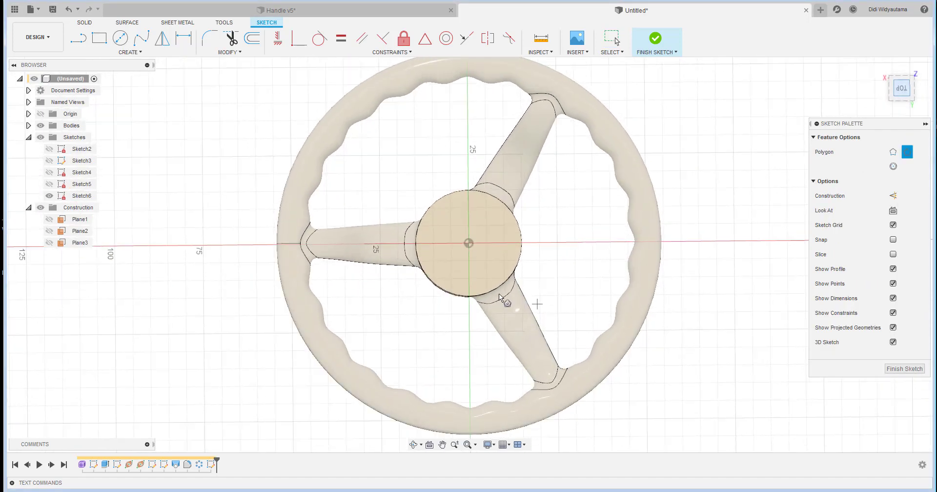
left_click(469, 241)
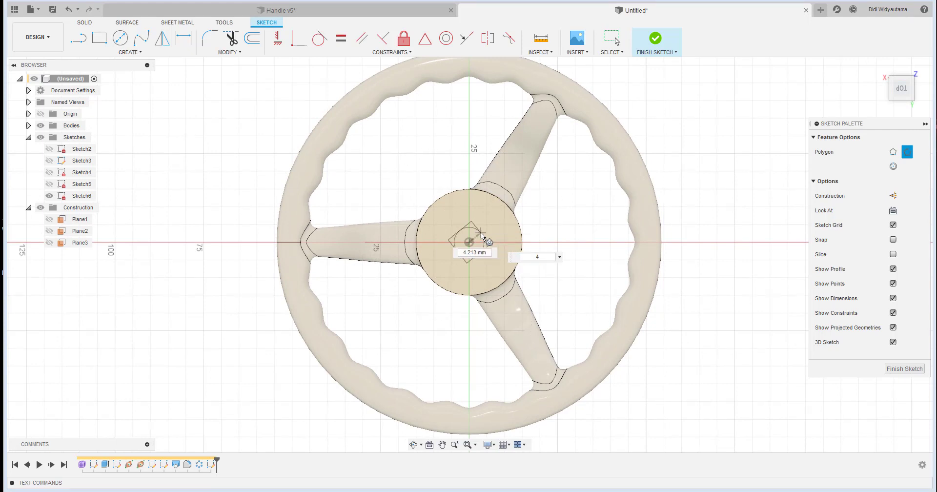
left_click(466, 216)
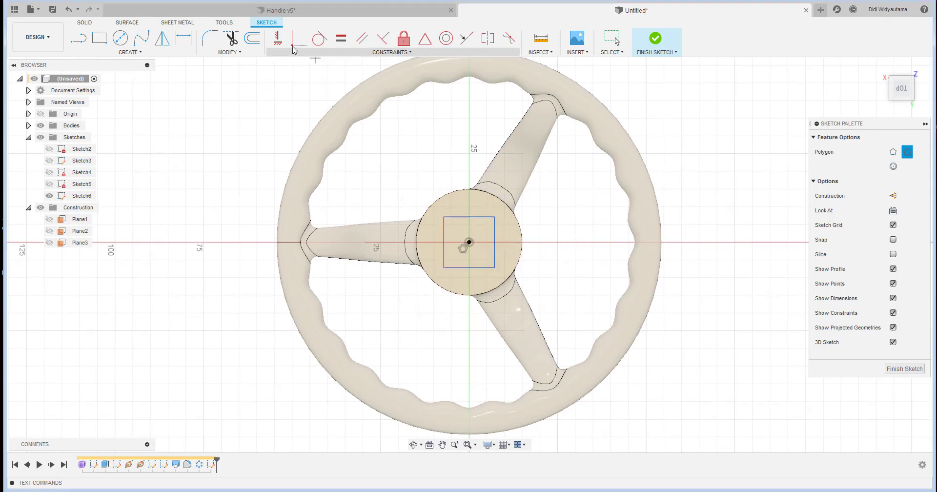
Step: Constrain one side of the square to horizontal, dimension its side length to 12 mm, and finish the sketch
left_click(278, 39)
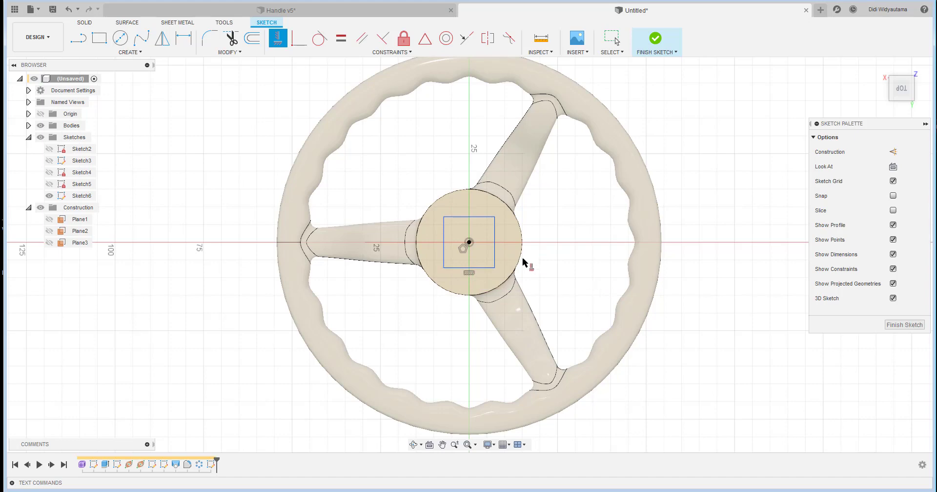
left_click(582, 225)
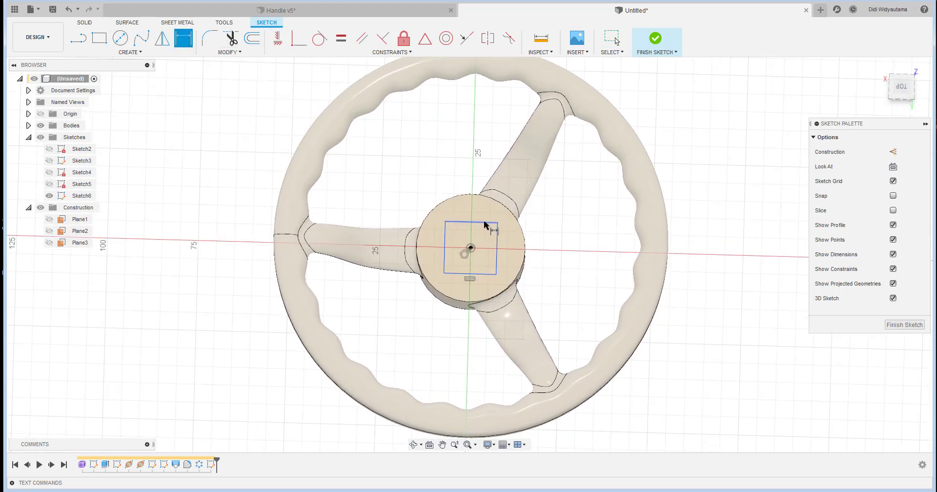
left_click(449, 163)
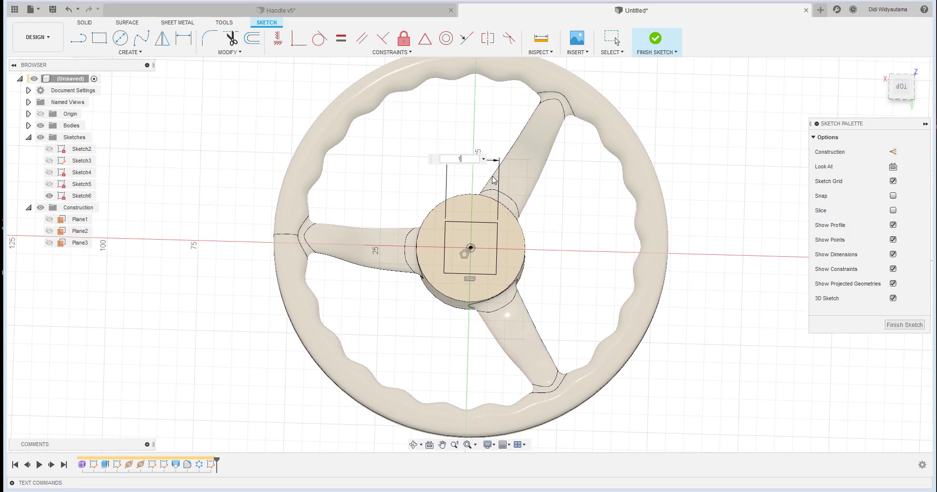
key("Return")
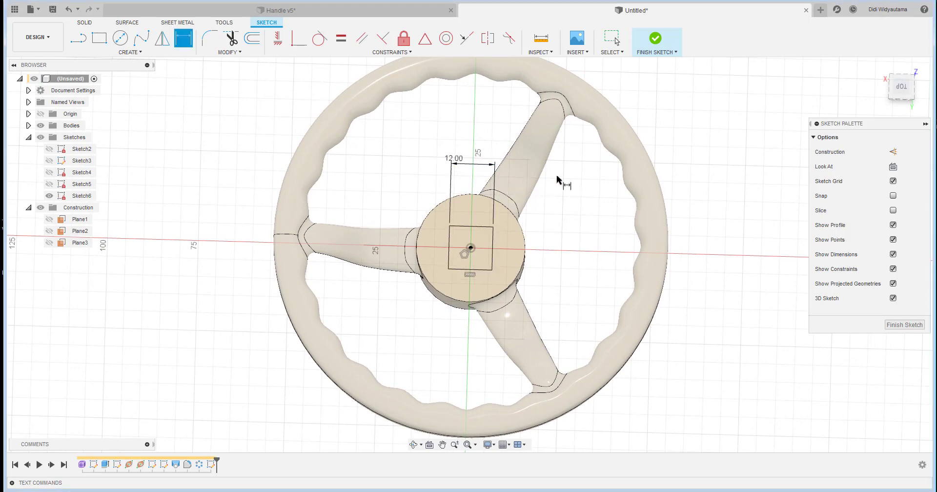
left_click(655, 39)
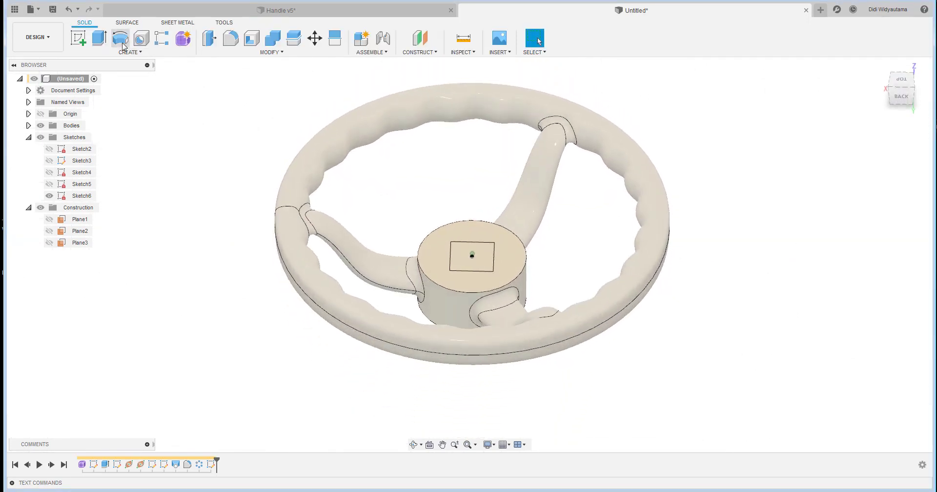
Step: Extrude the square profile downward as a cut through the hub with the extent set to All
key("e")
left_click(466, 266)
left_click_drag(472, 258, 472, 364)
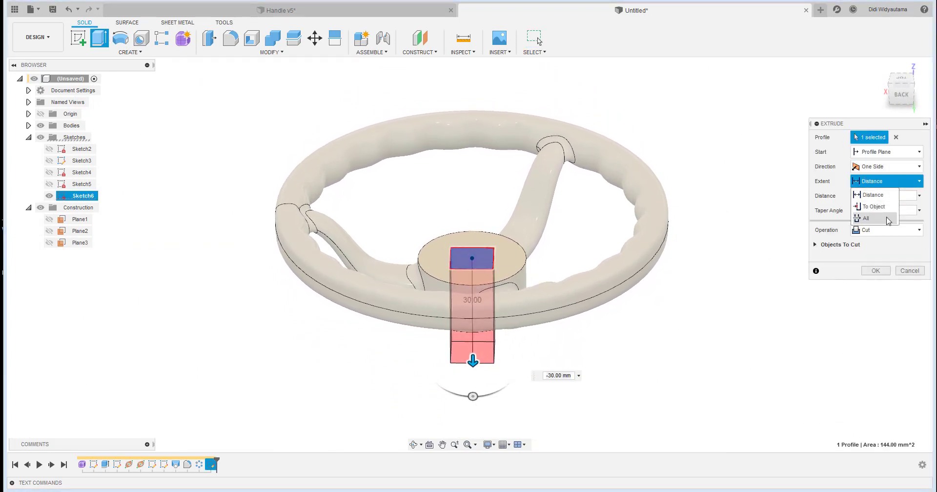
left_click(866, 218)
left_click(875, 271)
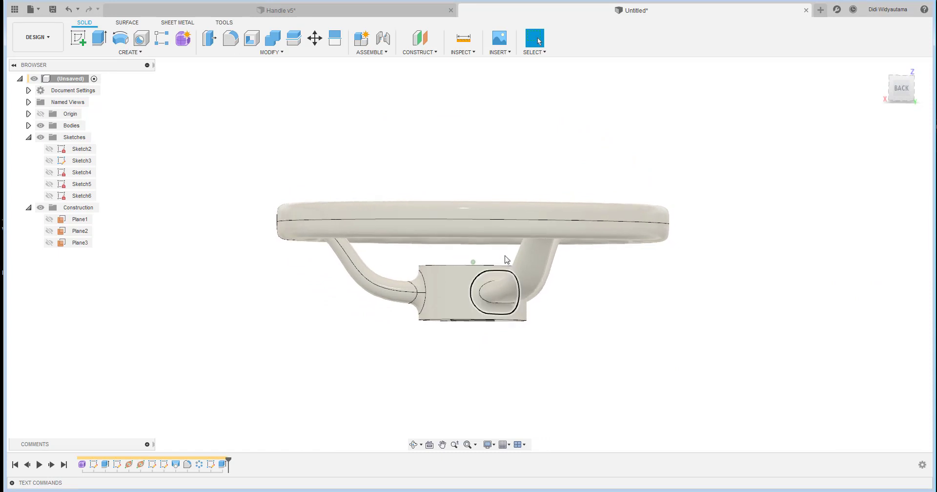
Step: Chamfer the hub's top and bottom outer circular edges with an equal distance of 0.5 mm
middle_click_drag(506, 259, 295, 60, "shift")
left_click(292, 52)
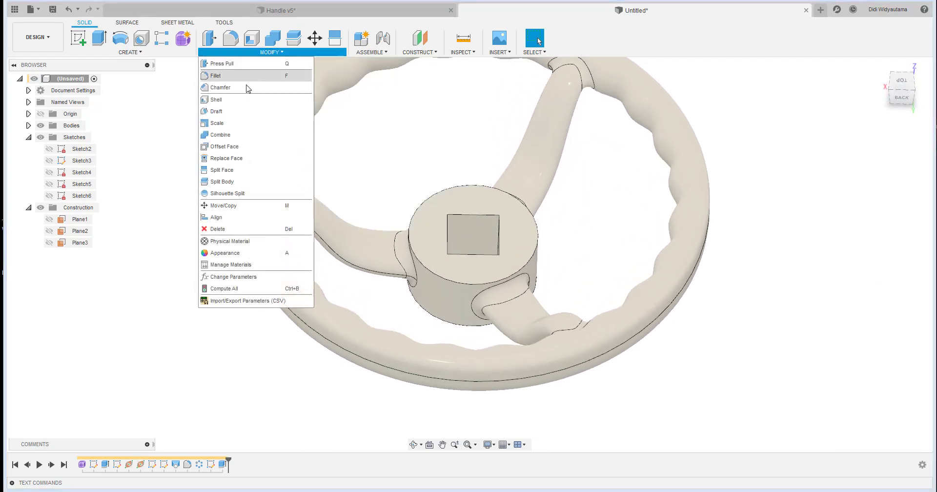
left_click(220, 88)
left_click(478, 191)
middle_click_drag(478, 191, 452, 323, "shift")
middle_click_drag(519, 335, 534, 337, "shift")
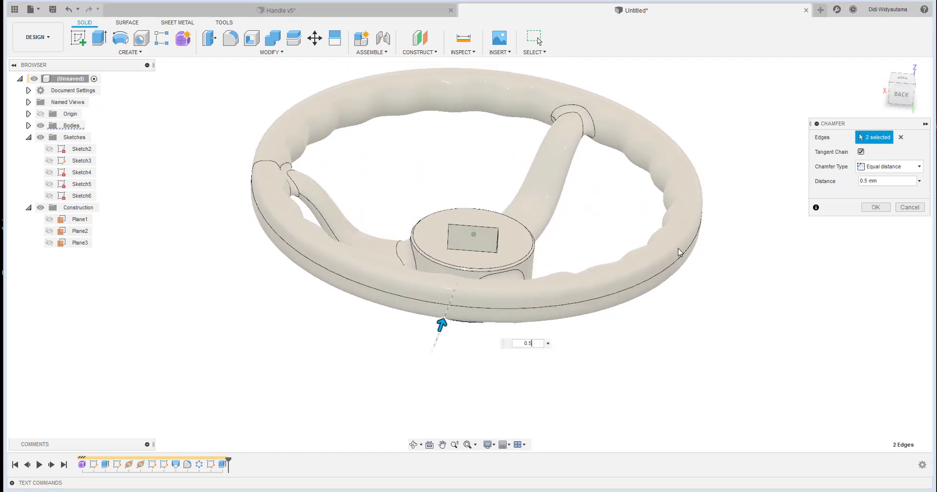
scroll(581, 299, "up", 3)
middle_click_drag(648, 263, 508, 232, "shift")
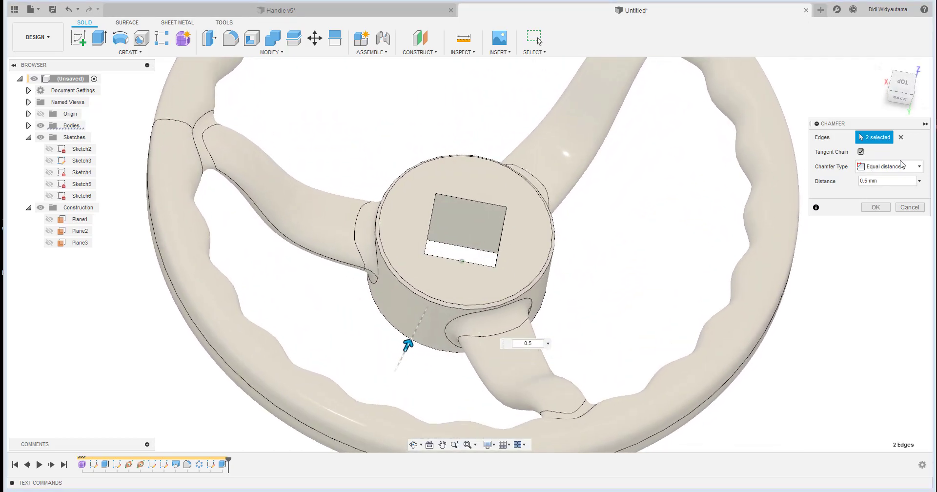
left_click(875, 207)
Step: Apply an equal-distance chamfer to all eight edges of the square hole on the hub's top and bottom faces
left_click(251, 52)
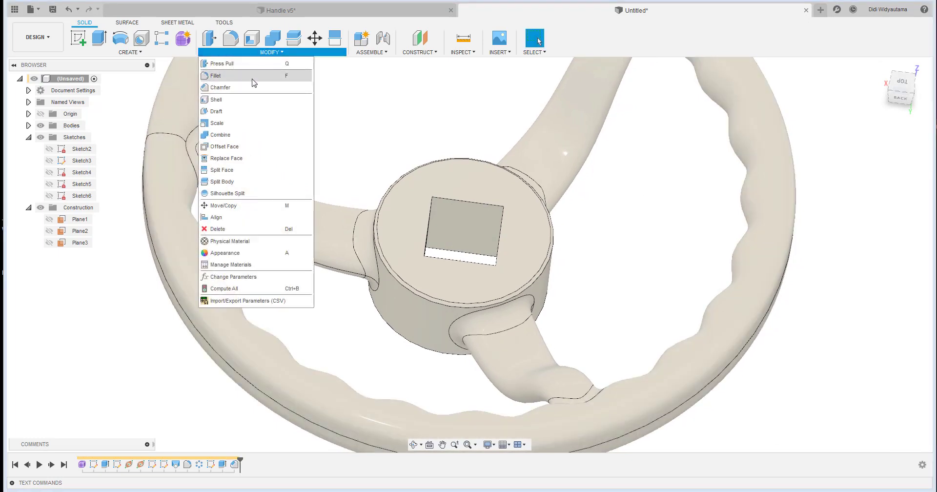
left_click(229, 88)
left_click(489, 209)
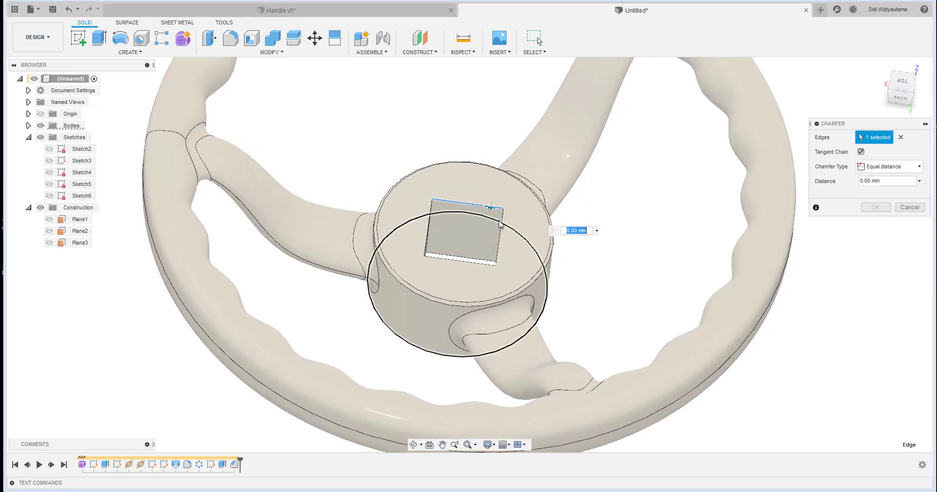
left_click(500, 224)
middle_click_drag(500, 225, 404, 188, "shift")
left_click(431, 217)
left_click(444, 265)
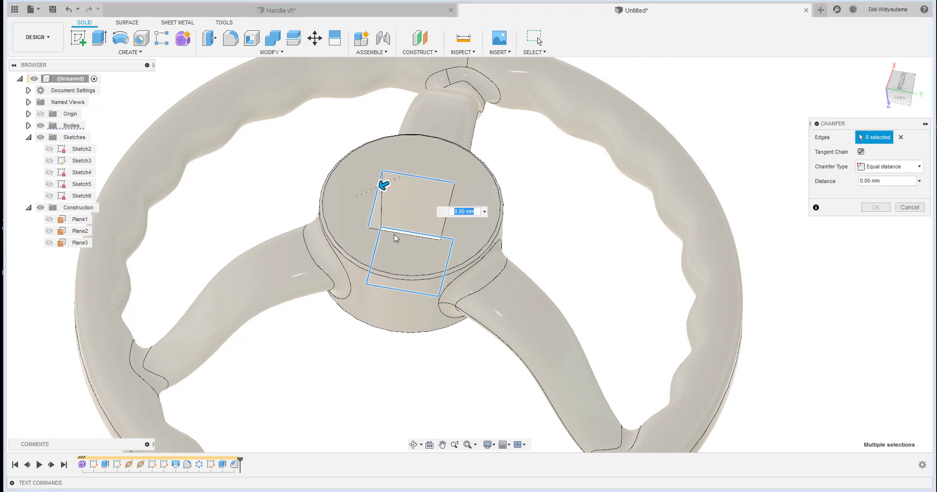
left_click(448, 210)
middle_click_drag(449, 209, 887, 185, "shift")
left_click_drag(885, 181, 795, 208)
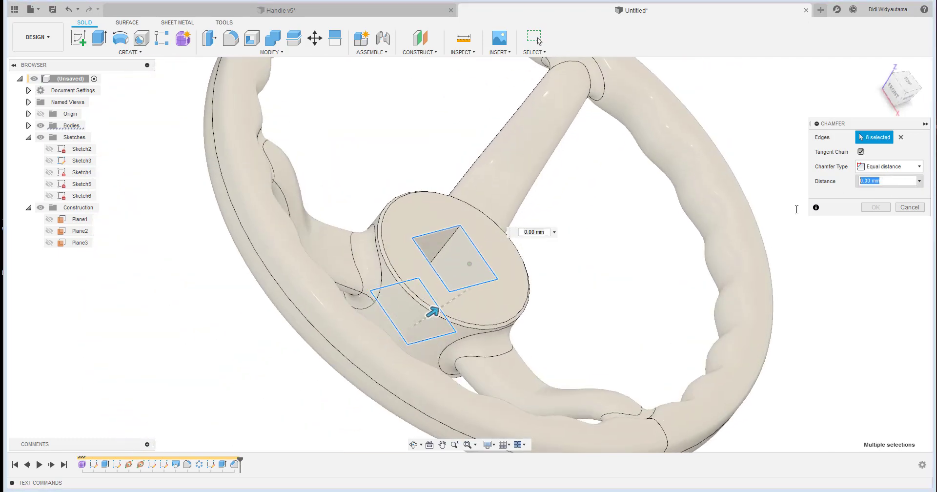
middle_click_drag(797, 214, 781, 230, "shift")
left_click(875, 206)
Step: Start a hole on the hub's outer cylindrical face, placing it between two spokes
middle_click_drag(792, 270, 327, 103, "shift")
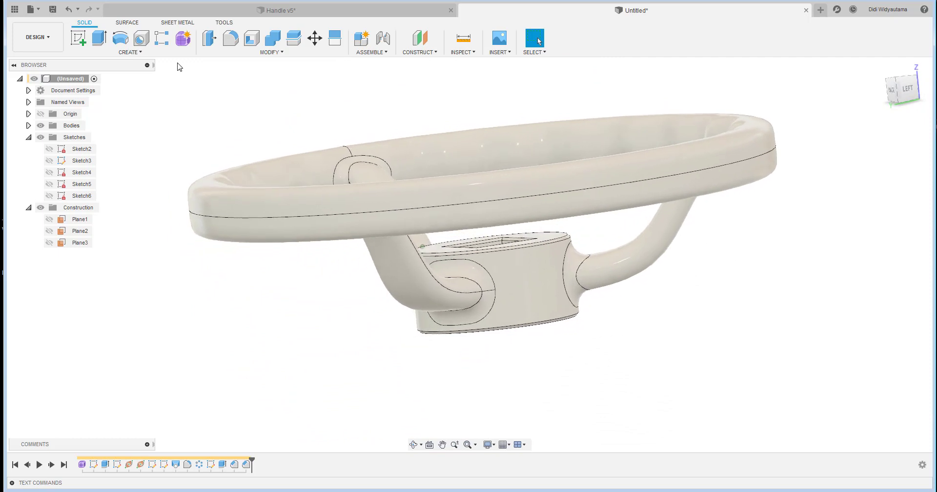
left_click(141, 40)
middle_click_drag(675, 421, 578, 282, "shift")
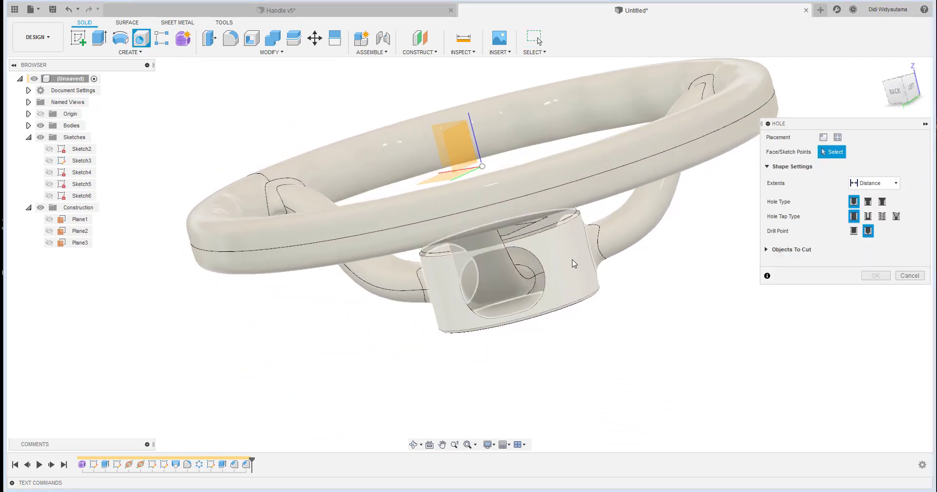
left_click(574, 264)
middle_click_drag(654, 315, 537, 273, "shift")
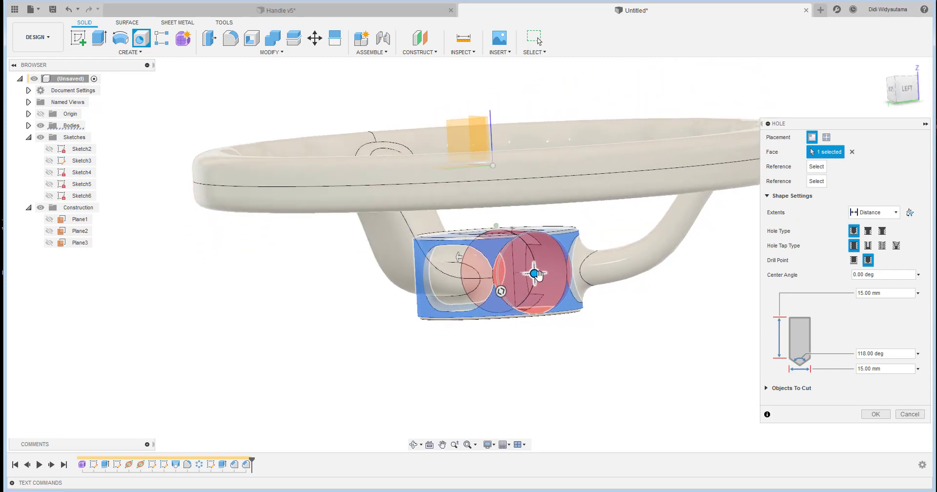
Step: Make the hole tapped with an ISO Metric profile thread of size 6.0 mm, designation M6x1
left_click(884, 216)
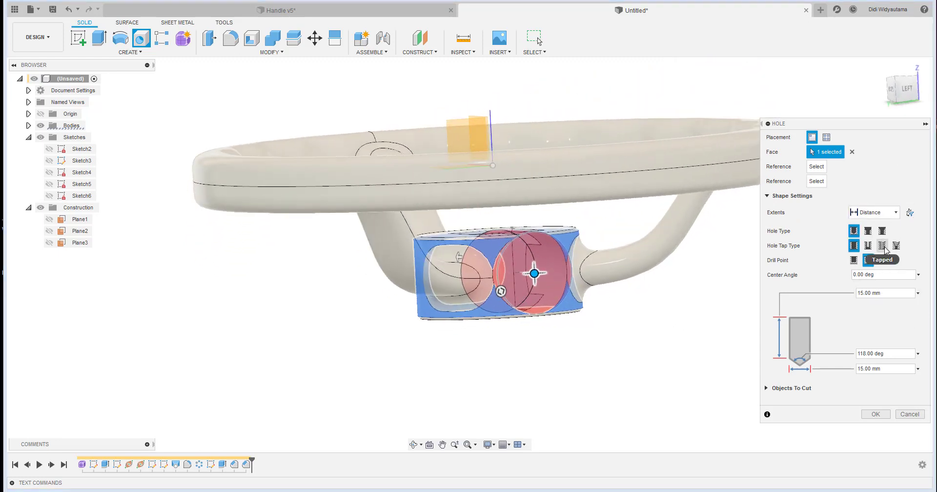
left_click(882, 246)
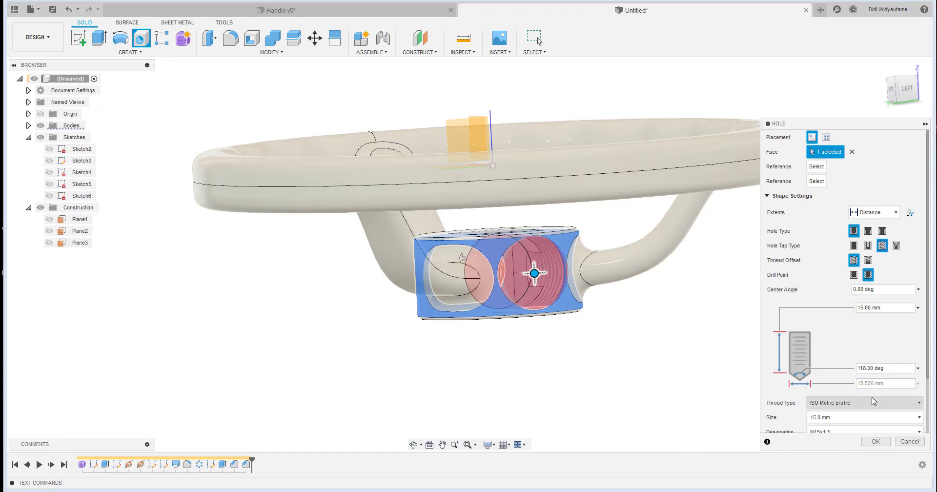
scroll(846, 388, "down", 2)
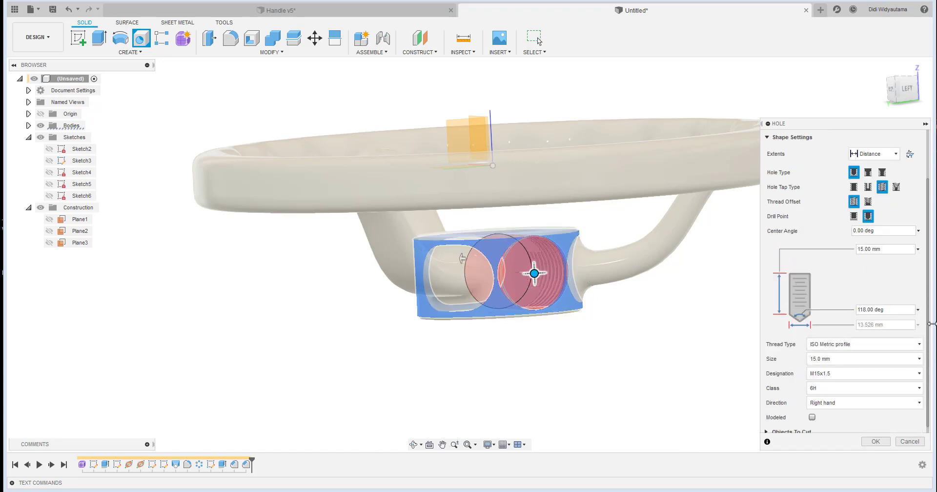
left_click(852, 361)
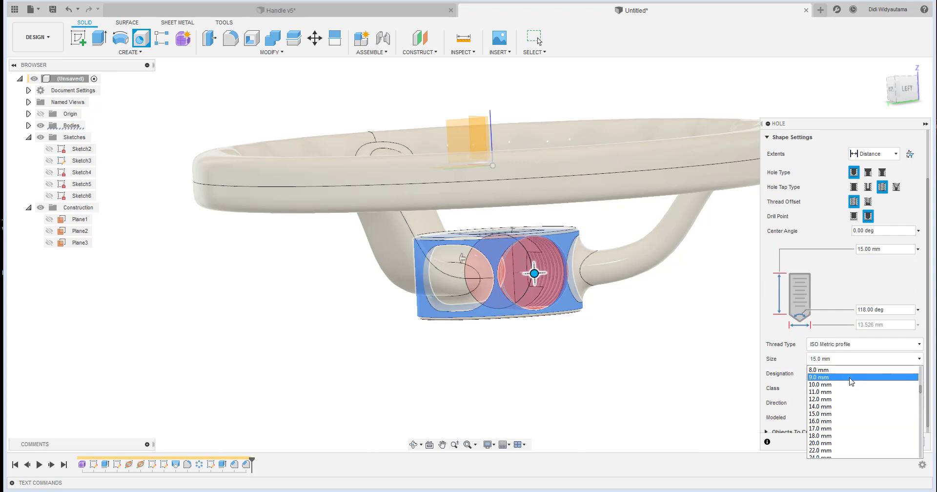
left_click(854, 399)
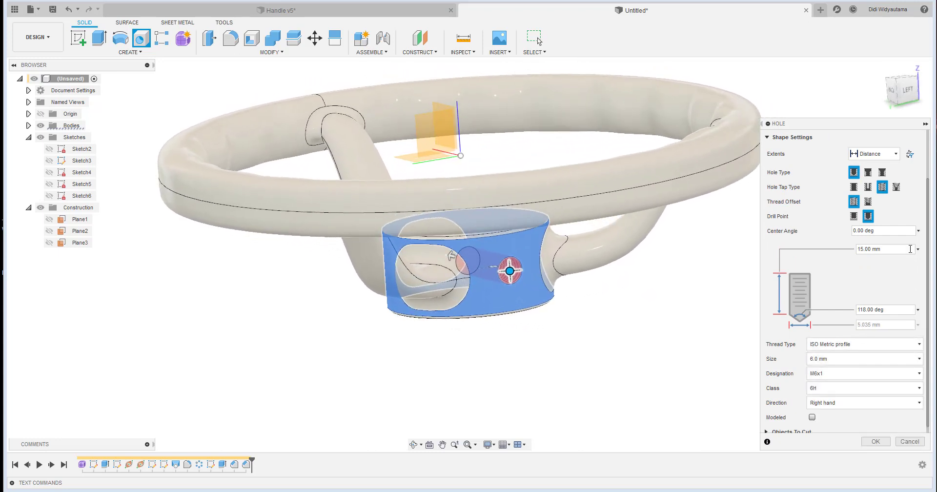
Step: Countersink the tapped hole to 8 mm at 90 degrees, set its depth to 11 mm, and create it with a modeled thread
left_click(881, 173)
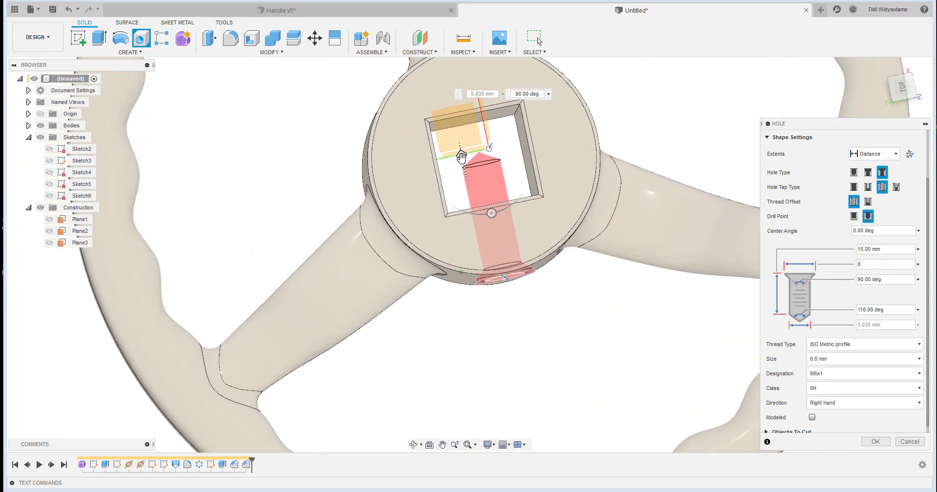
left_click_drag(461, 156, 465, 174)
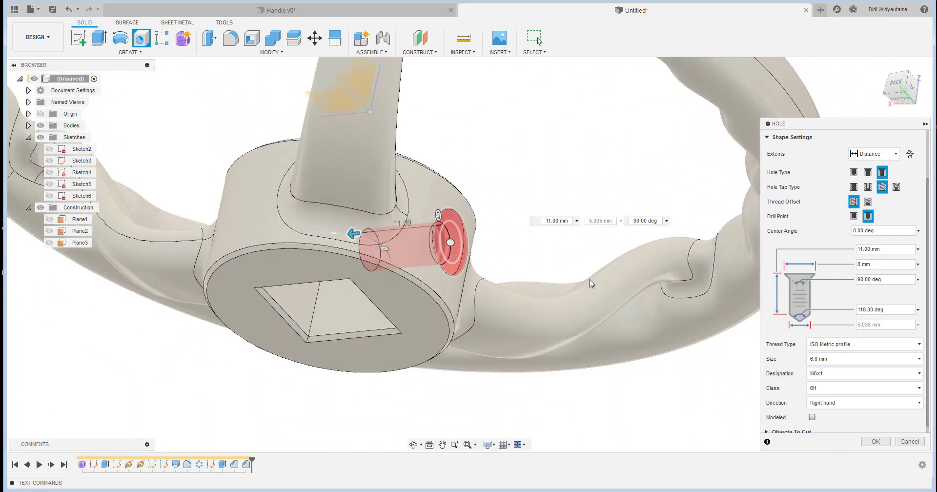
left_click(812, 416)
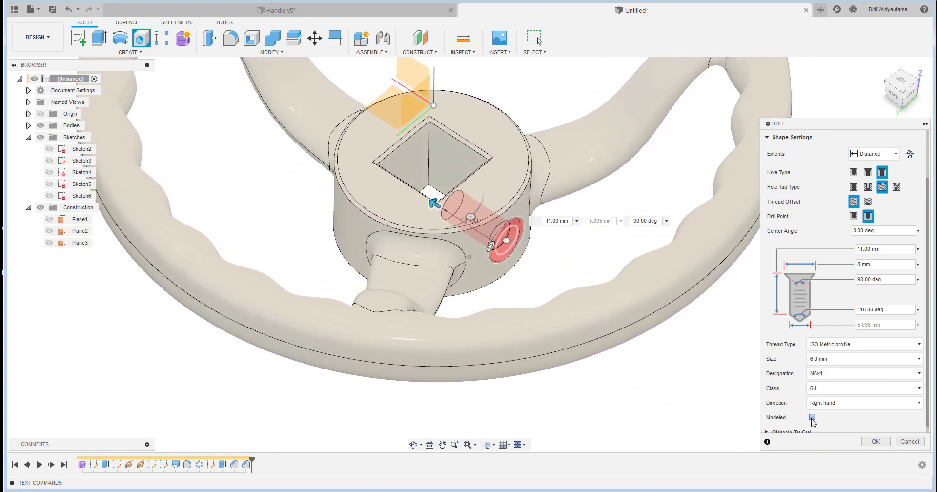
left_click(875, 441)
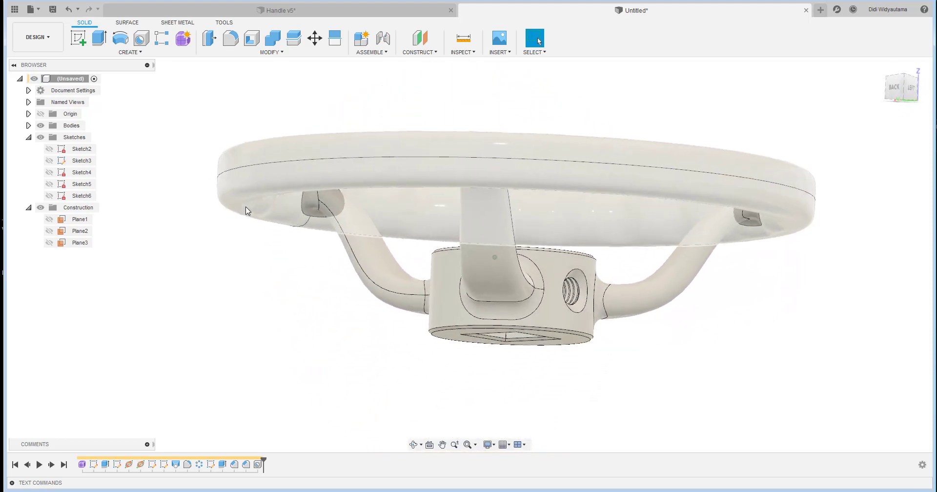
Step: Reopen the ring's form for editing and select both rows of outer side faces all the way around the rim
double_click(82, 464)
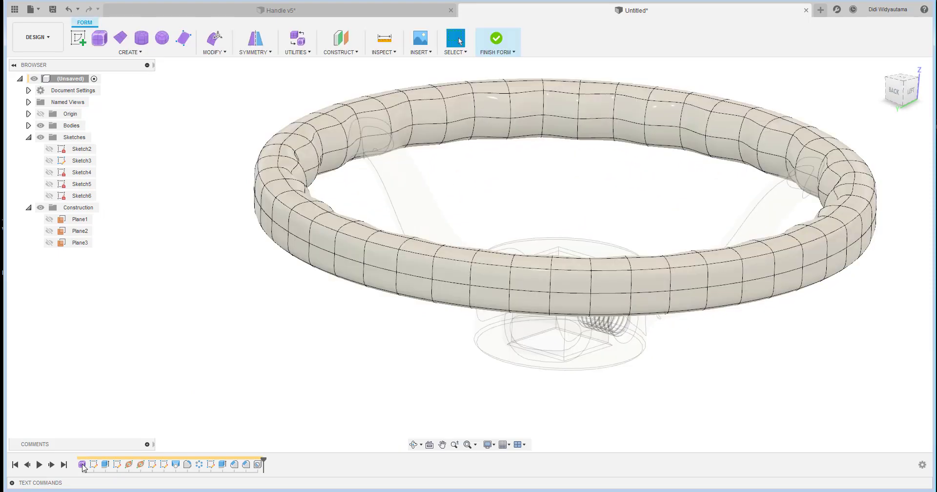
left_click(906, 78)
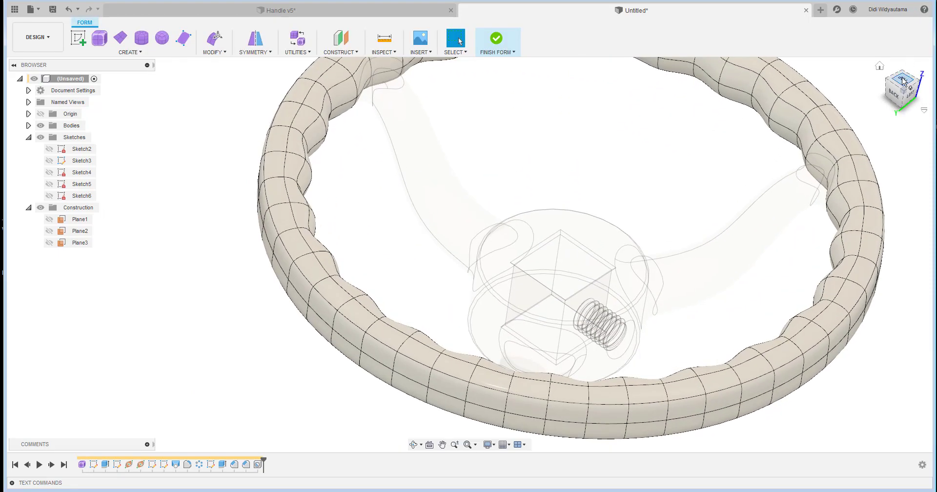
scroll(427, 211, "down", 4)
middle_click_drag(427, 211, 384, 283, "shift")
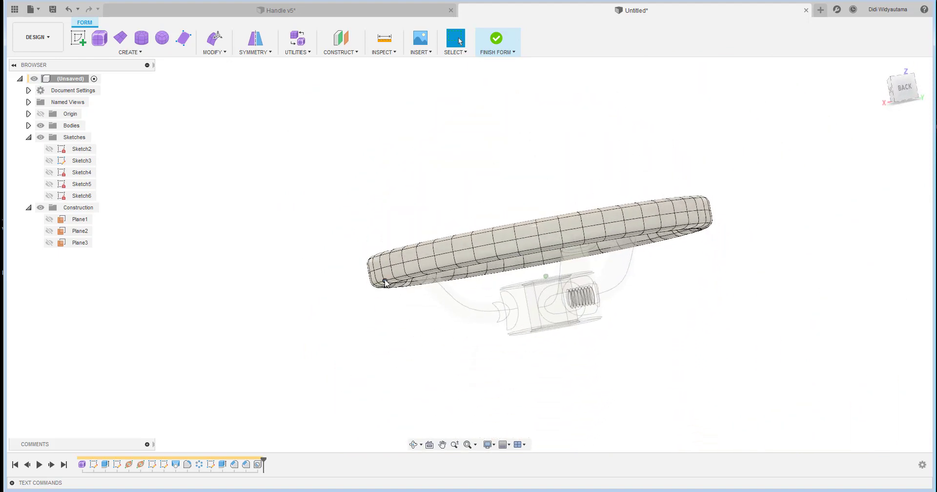
scroll(401, 242, "up", 5)
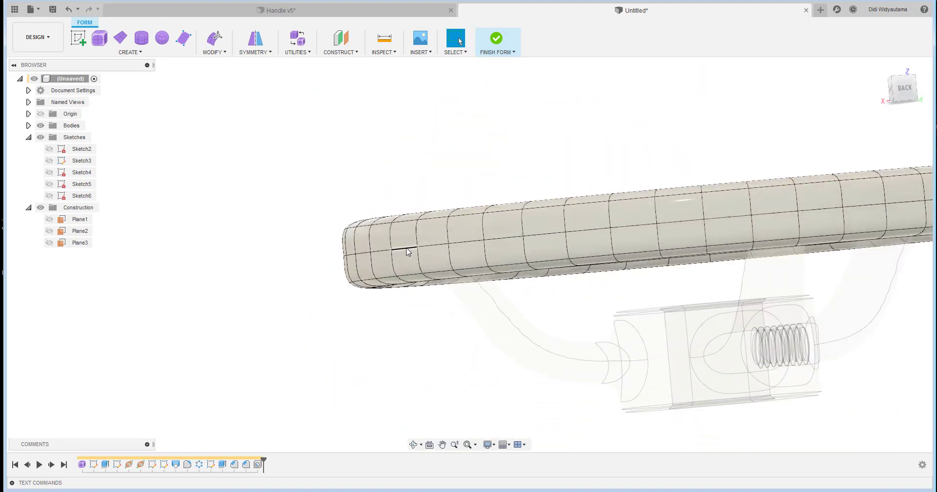
left_click(406, 248)
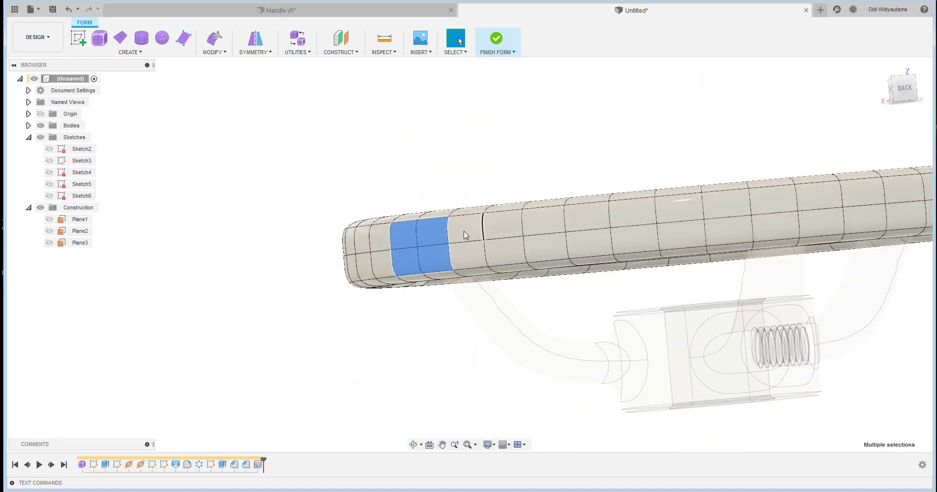
double_click(504, 225, "shift")
double_click(503, 247, "shift")
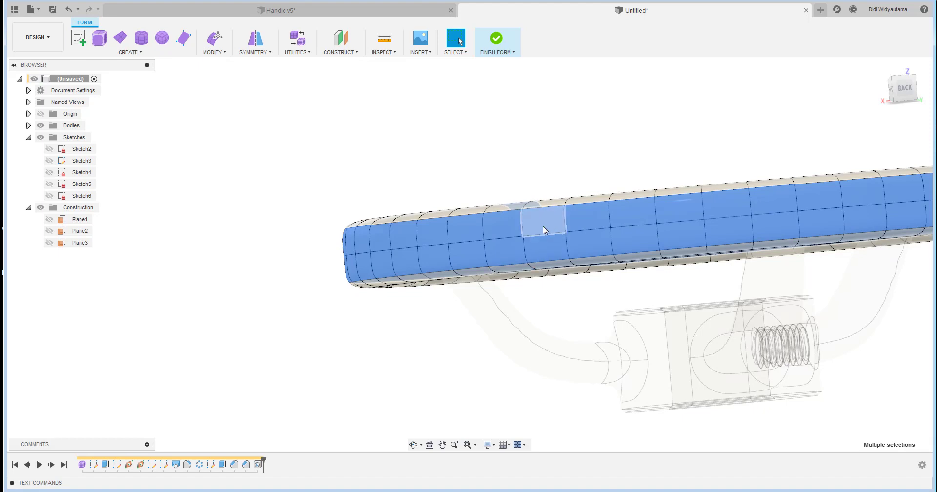
Step: Scale the selected outer rim faces in the XY plane by a factor of 1.05 with Edit Form
middle_click_drag(542, 226, 510, 263, "shift")
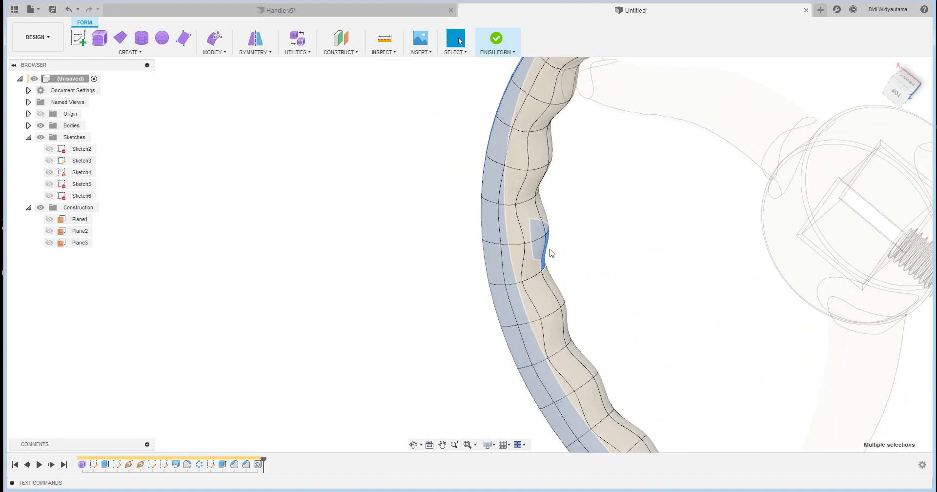
middle_click_drag(574, 246, 532, 254, "shift")
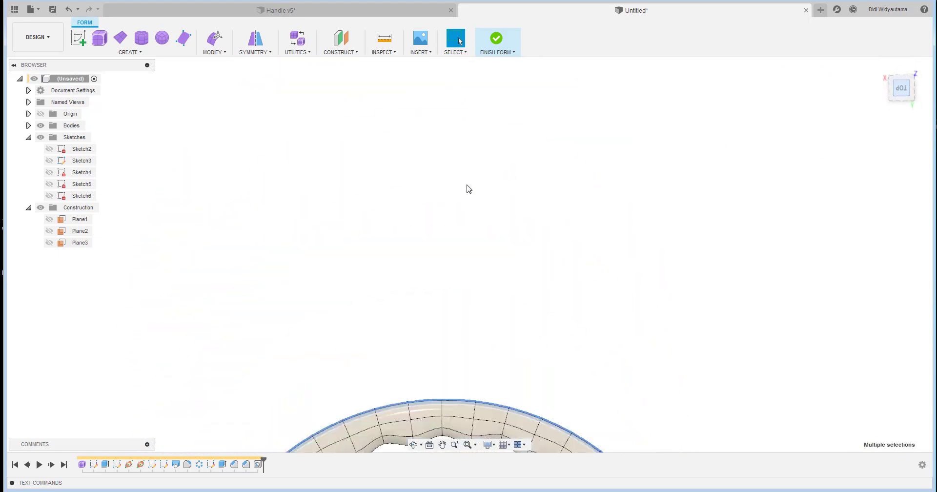
scroll(505, 257, "down", 7)
middle_click_drag(480, 366, 480, 275)
scroll(466, 293, "up", 4)
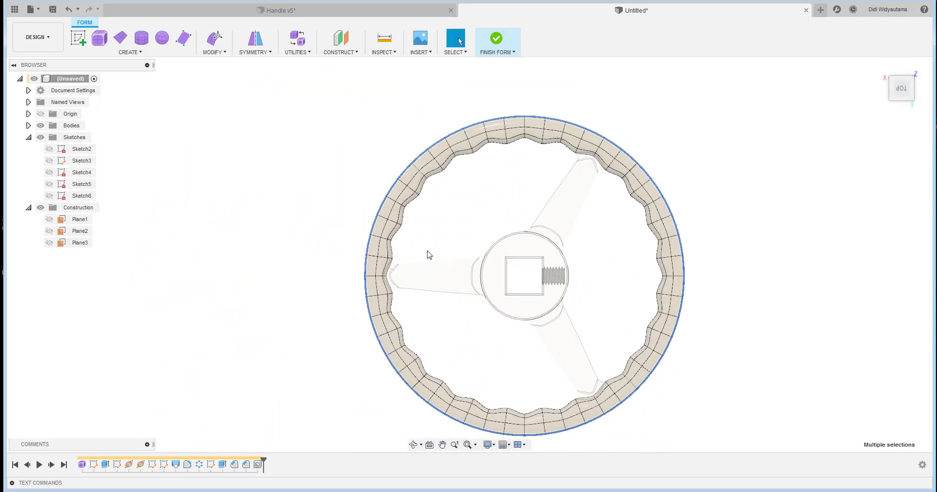
left_click(222, 50)
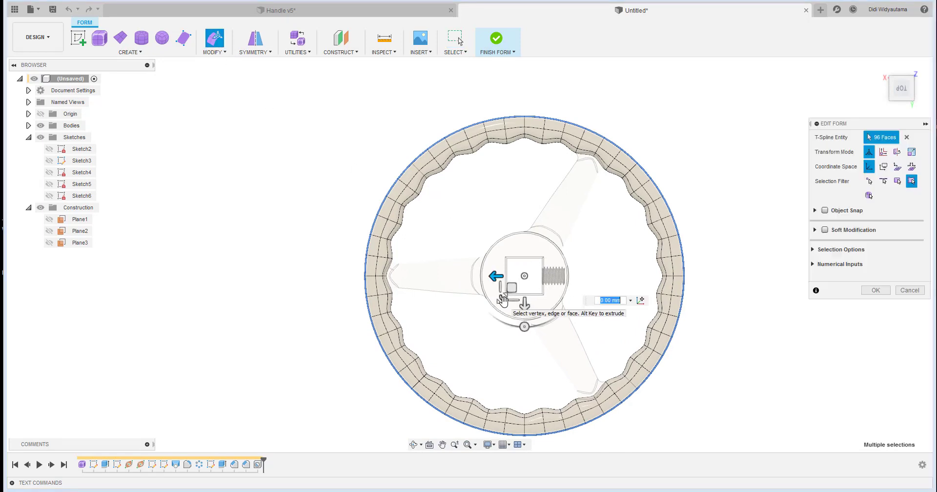
left_click_drag(502, 300, 501, 304)
middle_click_drag(693, 313, 628, 301, "shift")
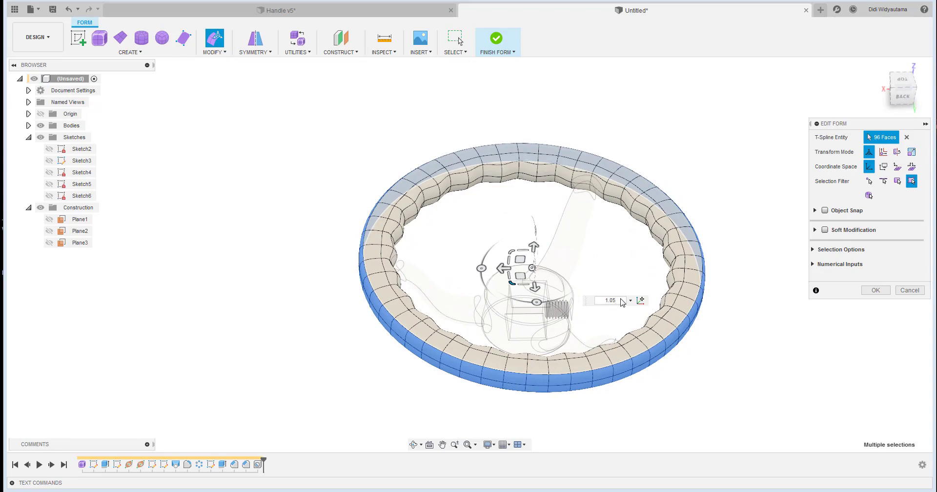
middle_click_drag(713, 276, 711, 275, "shift")
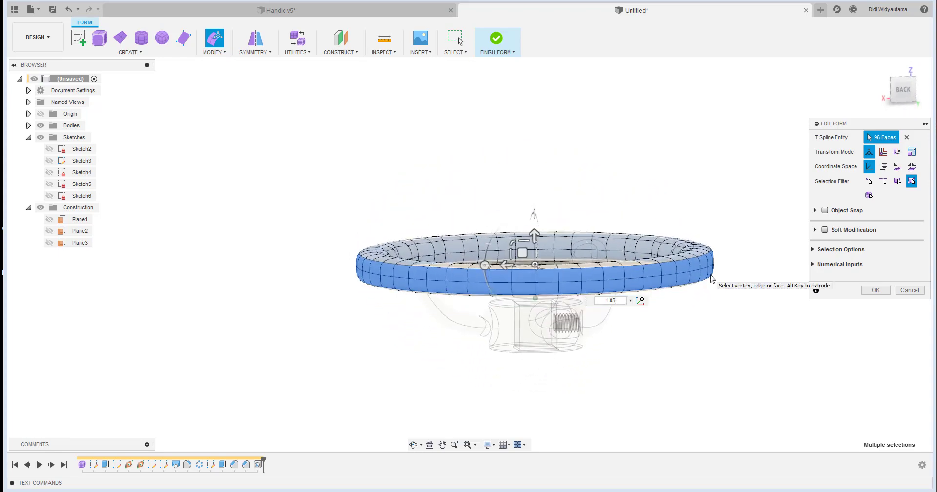
scroll(666, 200, "up", 3)
middle_click_drag(667, 200, 635, 310, "shift")
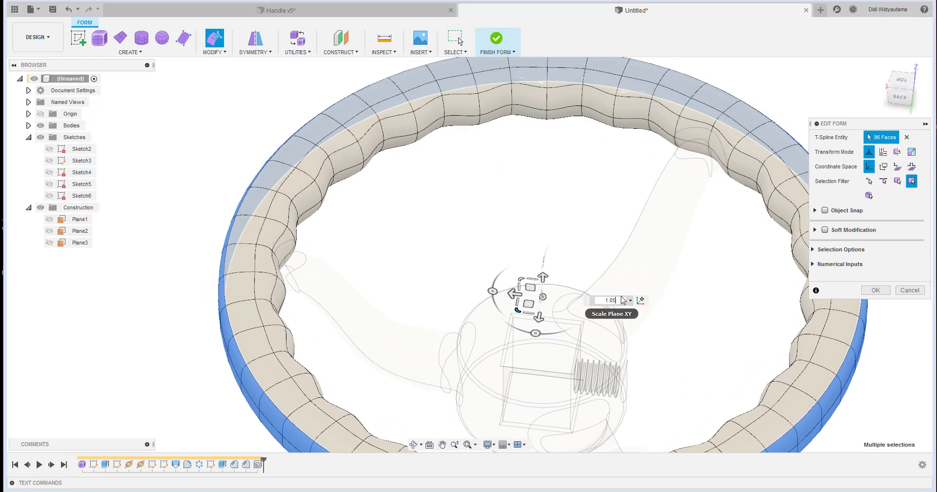
left_click(875, 291)
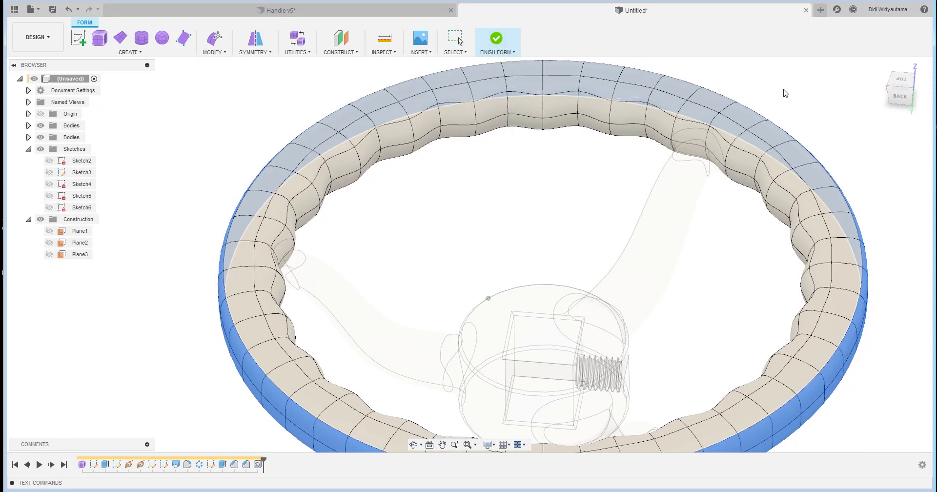
Step: Finish the form edit and view the updated handwheel from several angles
middle_click_drag(788, 99, 752, 205, "shift")
scroll(751, 204, "up", 2)
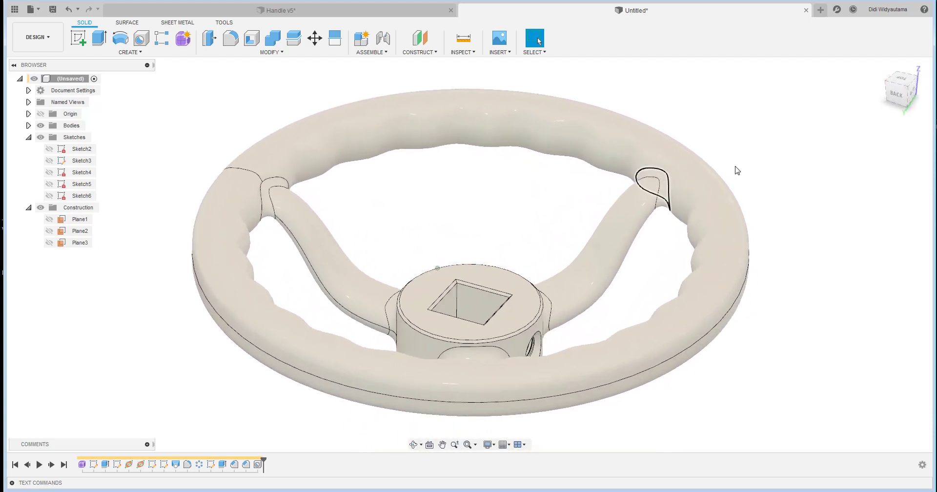
middle_click_drag(736, 170, 763, 198, "shift")
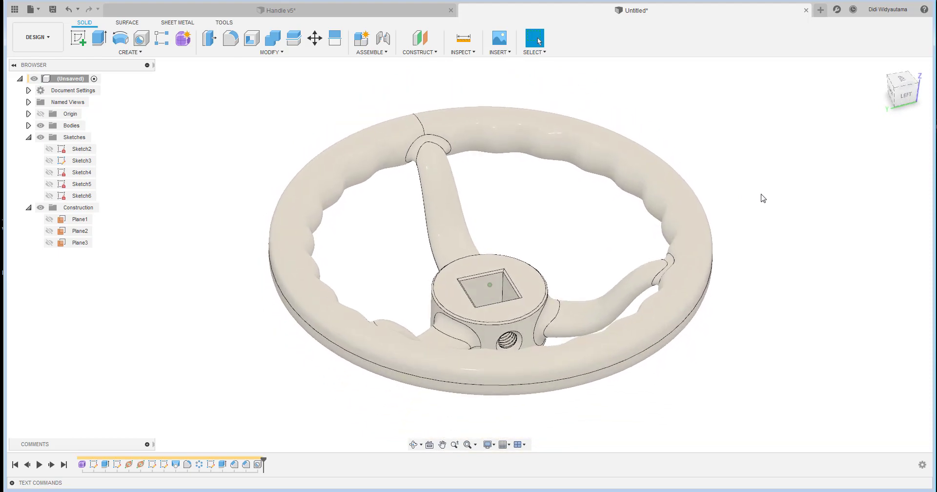